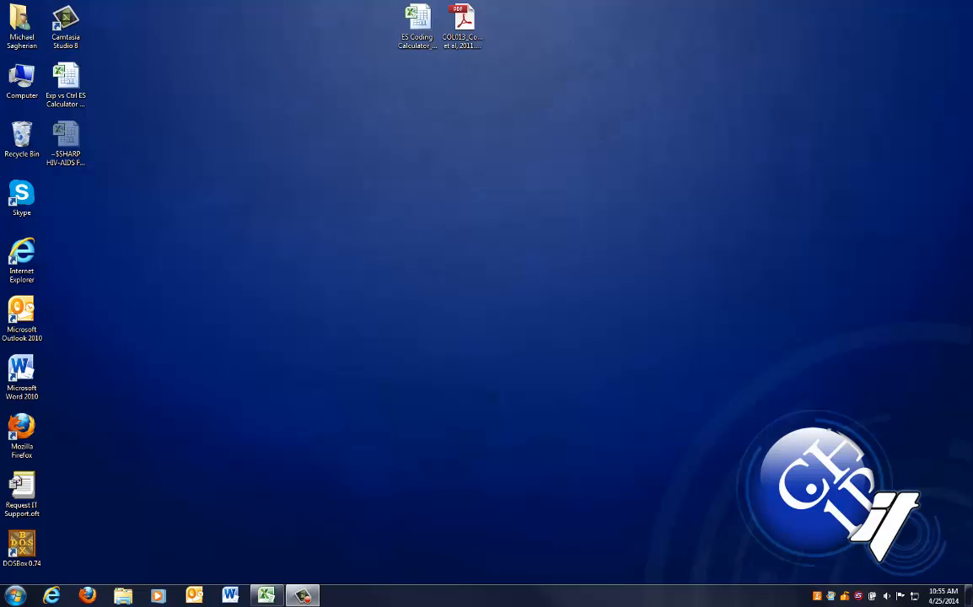
Step: Open the ES Coding Calculator workbook from the desktop, dismiss the Find and Replace box, and color the Calculator sheet tab orange
{"action": "double_click", "coordinate": [417, 26]}
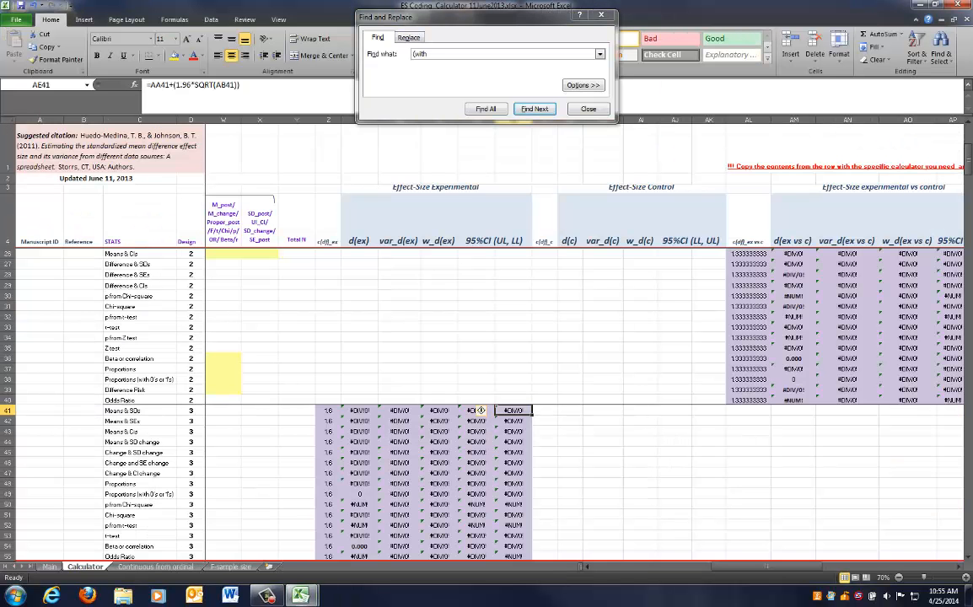
{"action": "key", "text": "Escape"}
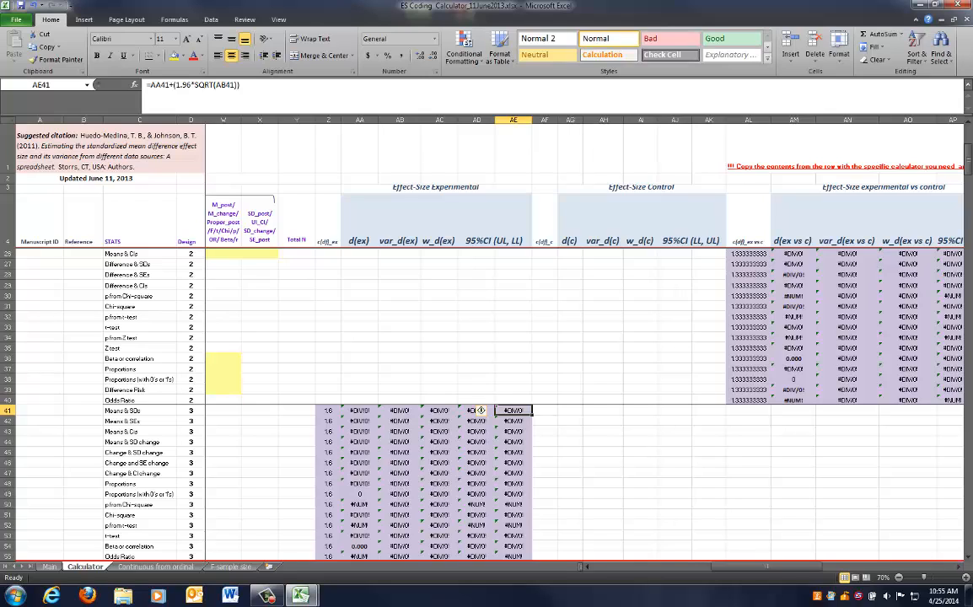
{"action": "right_click", "coordinate": [84, 566]}
{"action": "mouse_move", "coordinate": [127, 518]}
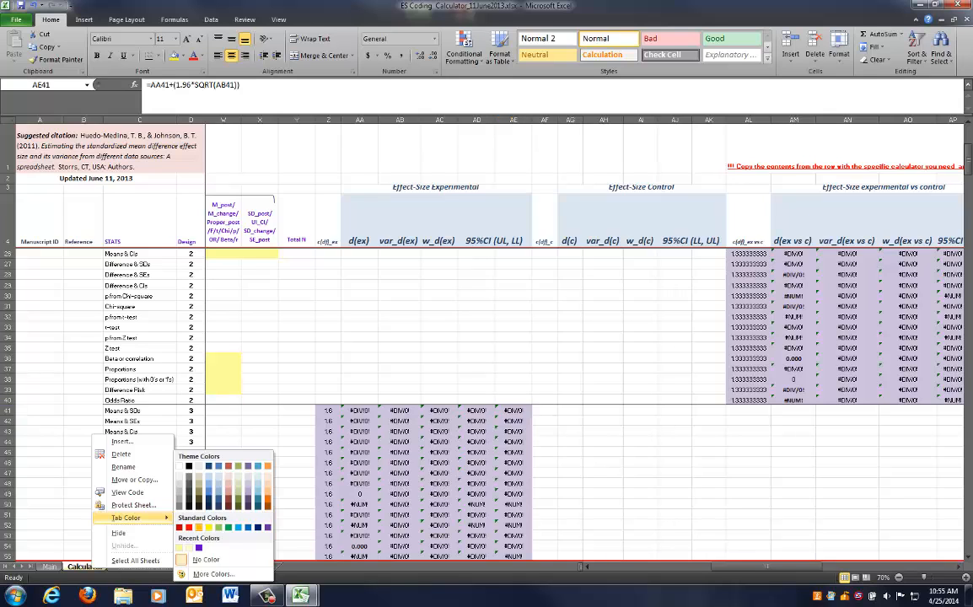
{"action": "left_click", "coordinate": [199, 528]}
Step: Insert a new blank worksheet just before the Continuous from ordinal sheet
{"action": "left_click", "coordinate": [143, 567]}
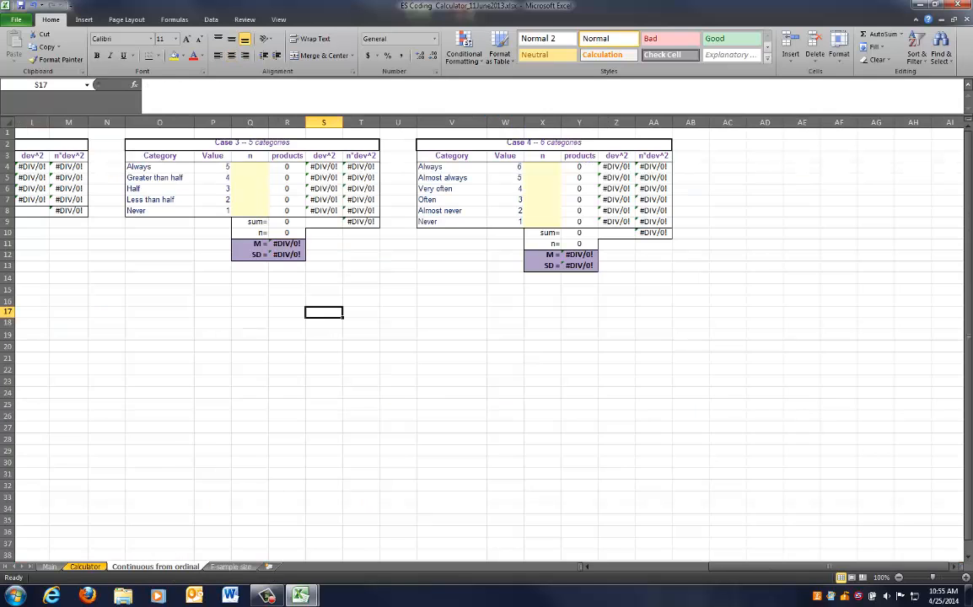
{"action": "right_click", "coordinate": [143, 567]}
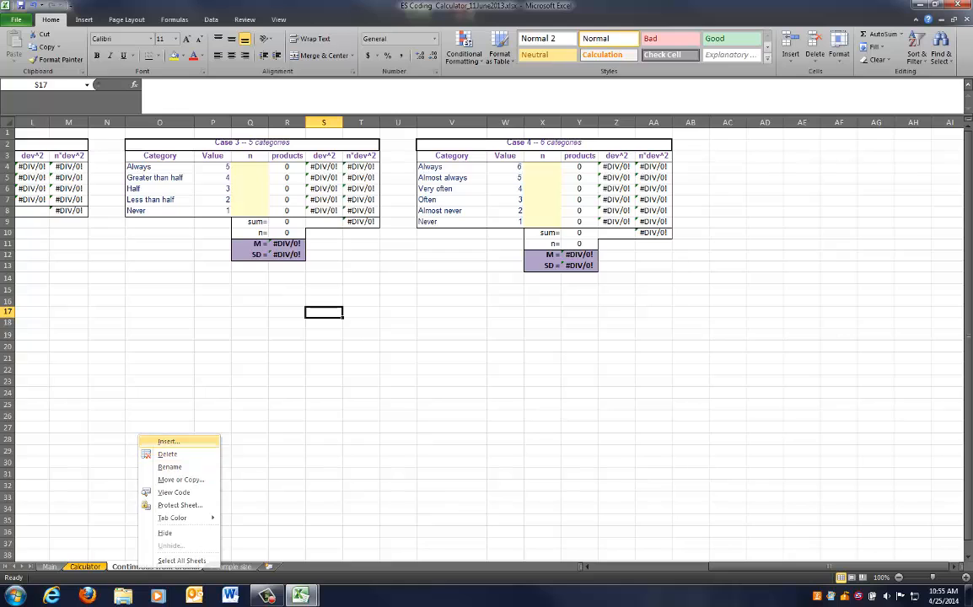
{"action": "left_click", "coordinate": [168, 441]}
{"action": "key", "text": "Return"}
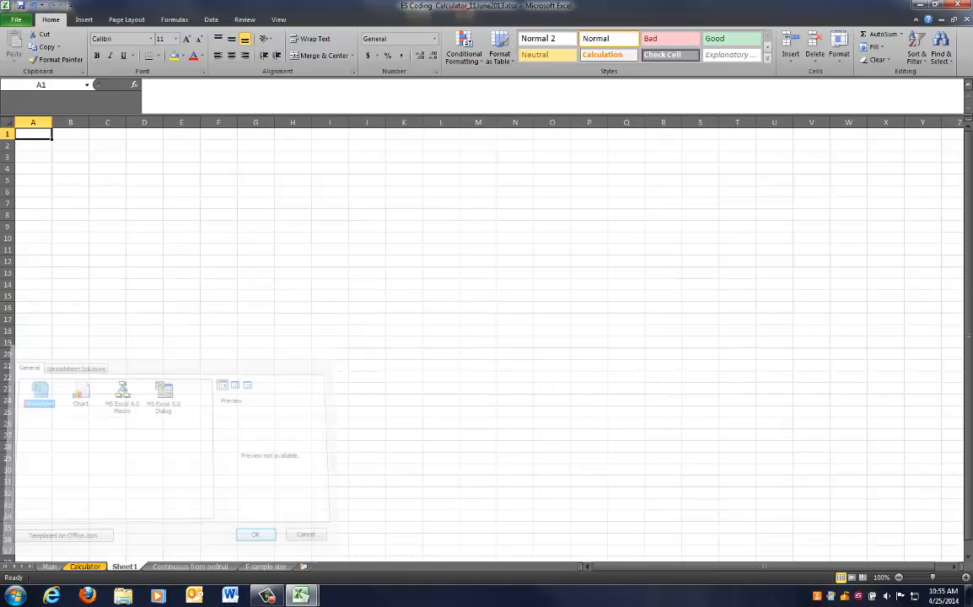
Step: Rename the new worksheet as Effect Size Calculations
{"action": "double_click", "coordinate": [125, 567]}
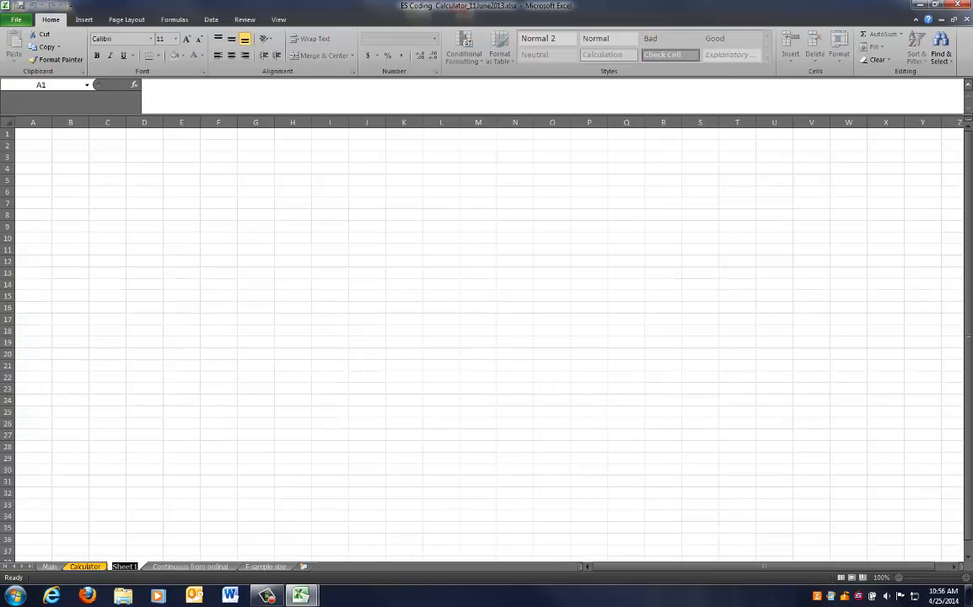
{"action": "type", "text": "Effect"}
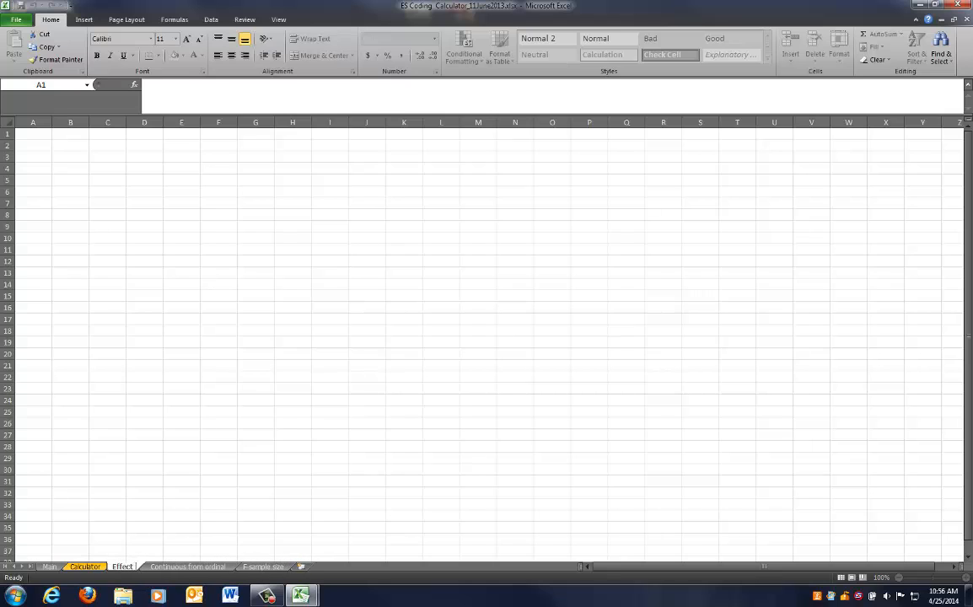
{"action": "type", "text": " Size Calcul"}
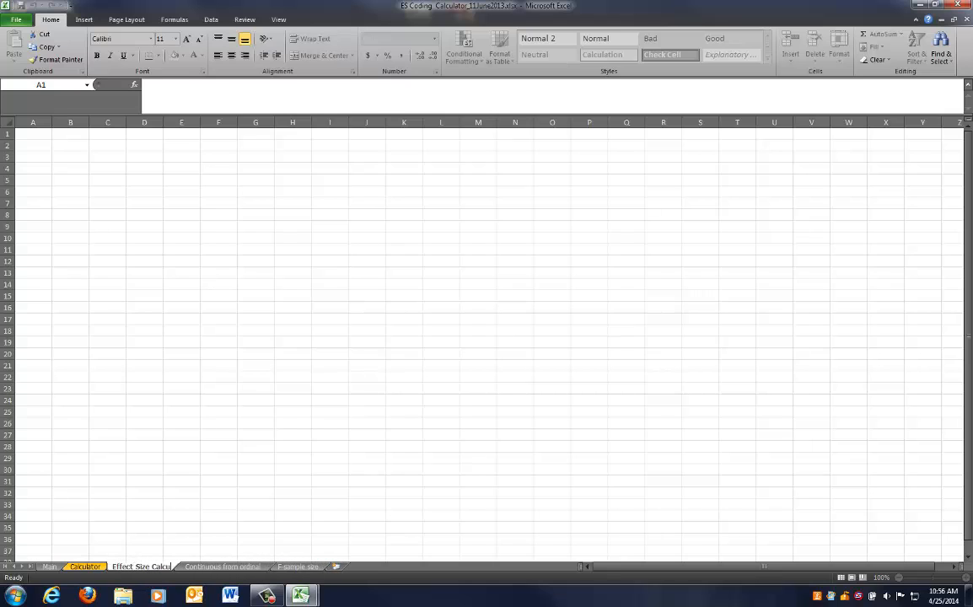
{"action": "type", "text": "ations"}
{"action": "key", "text": "Return"}
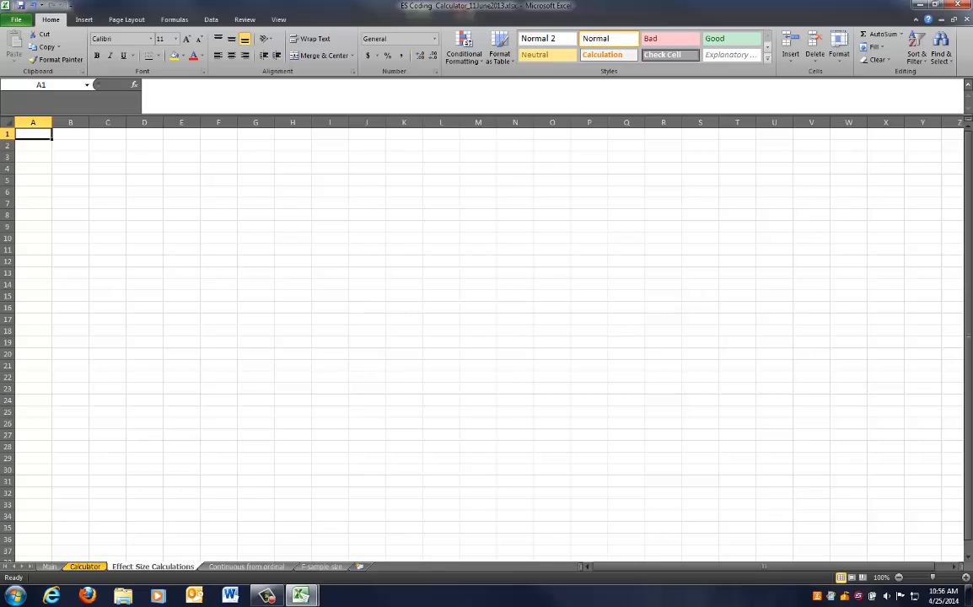
Step: Set the tab color of the Effect Size Calculations sheet to orange
{"action": "right_click", "coordinate": [124, 566]}
{"action": "mouse_move", "coordinate": [160, 515]}
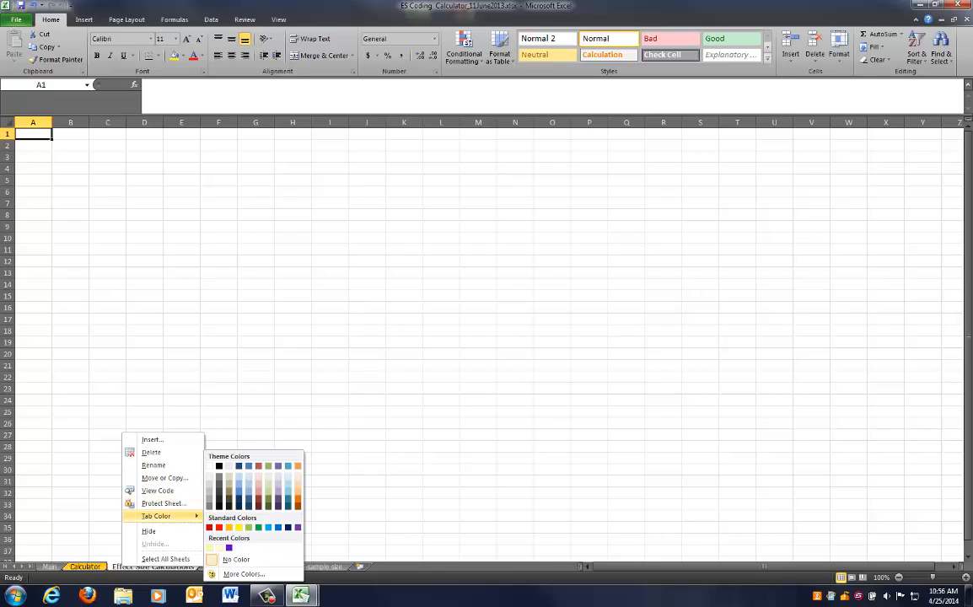
{"action": "left_click", "coordinate": [229, 528]}
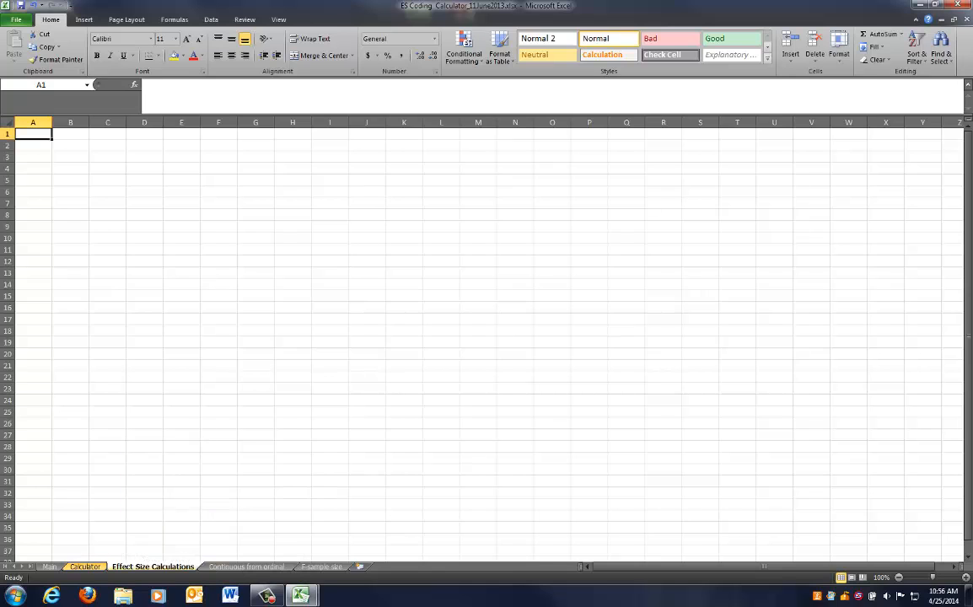
Step: Copy the header rows 1 to 4 of the Calculator sheet
{"action": "left_click", "coordinate": [86, 567]}
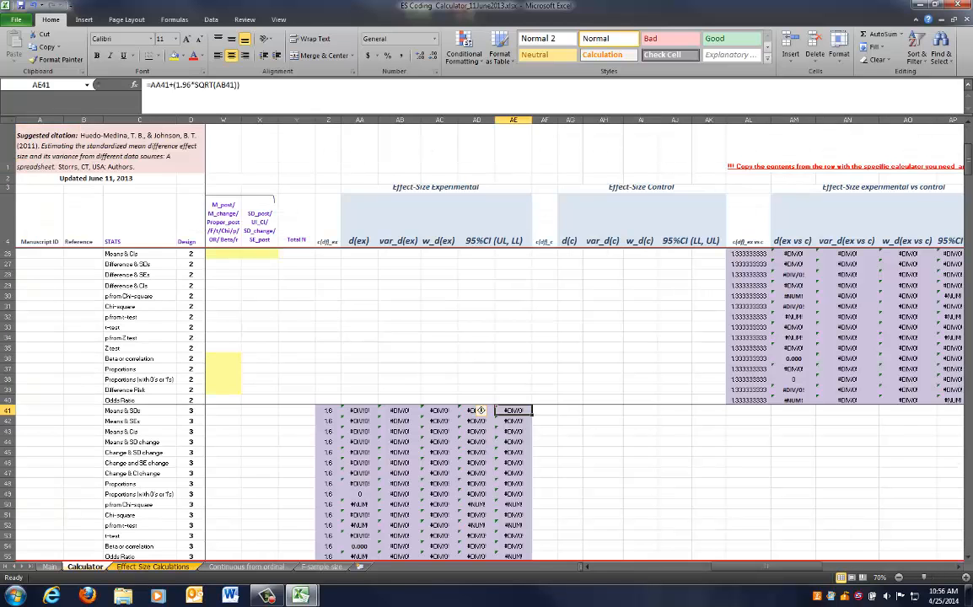
{"action": "left_click", "coordinate": [140, 431]}
{"action": "scroll", "coordinate": [141, 431], "scroll_direction": "up", "scroll_amount": 7}
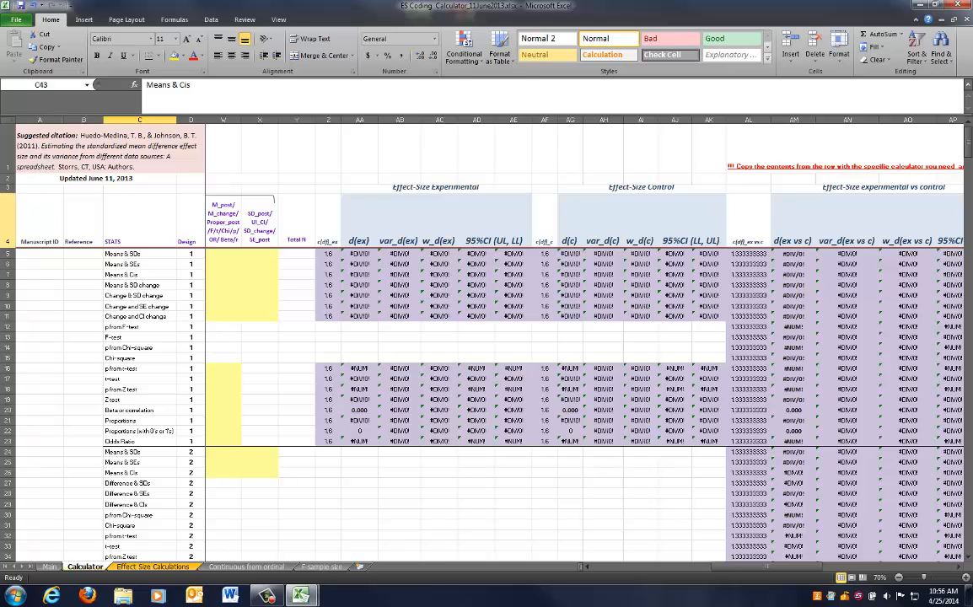
{"action": "left_click_drag", "start_coordinate": [7, 228], "coordinate": [8, 143]}
{"action": "right_click", "coordinate": [64, 160]}
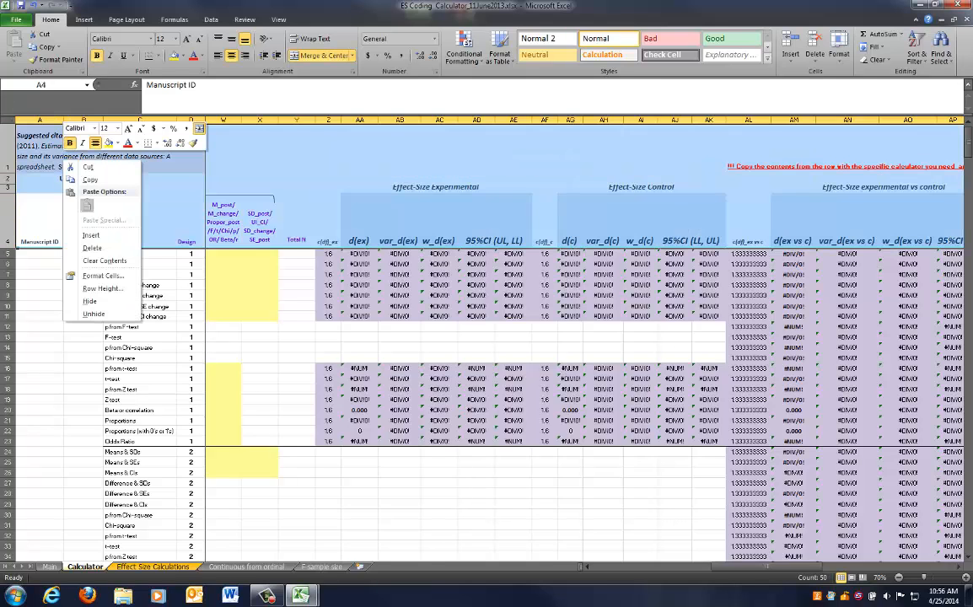
{"action": "left_click", "coordinate": [90, 180]}
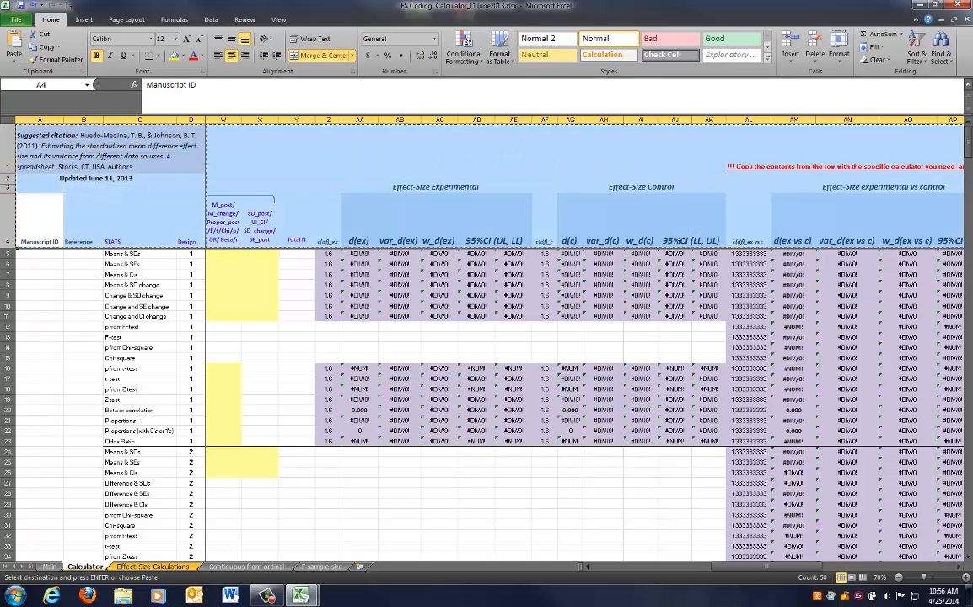
Step: Paste the copied header rows into the Effect Size Calculations sheet starting at row 1, and set that sheet's zoom to 80%
{"action": "left_click", "coordinate": [153, 566]}
{"action": "left_click", "coordinate": [7, 134]}
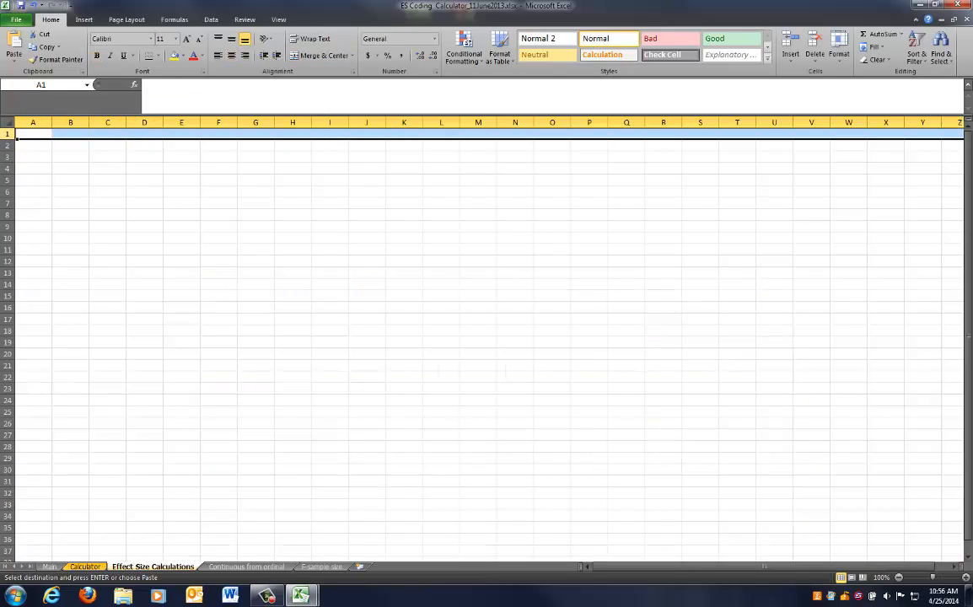
{"action": "key", "text": "ctrl+v"}
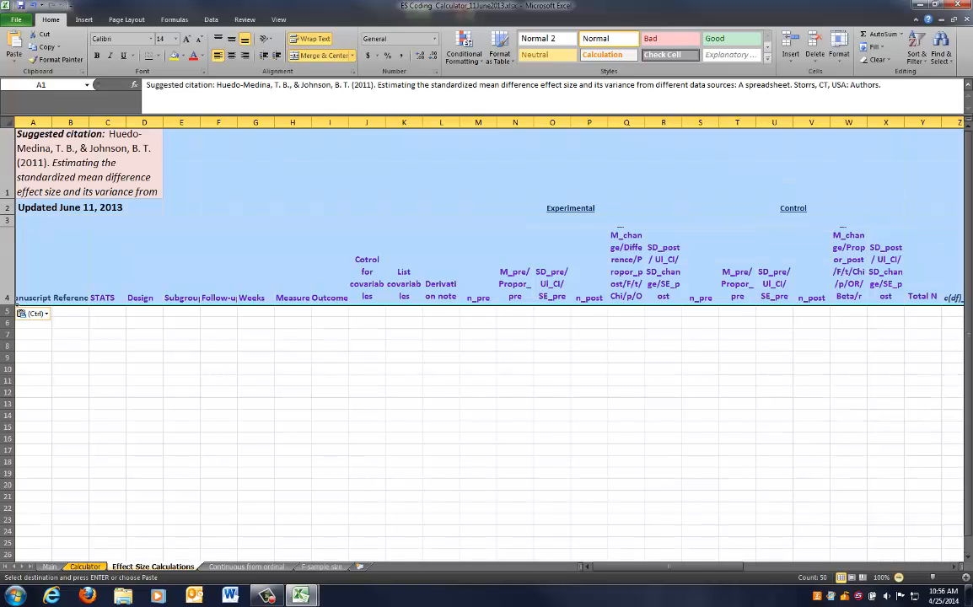
{"action": "left_click", "coordinate": [899, 578]}
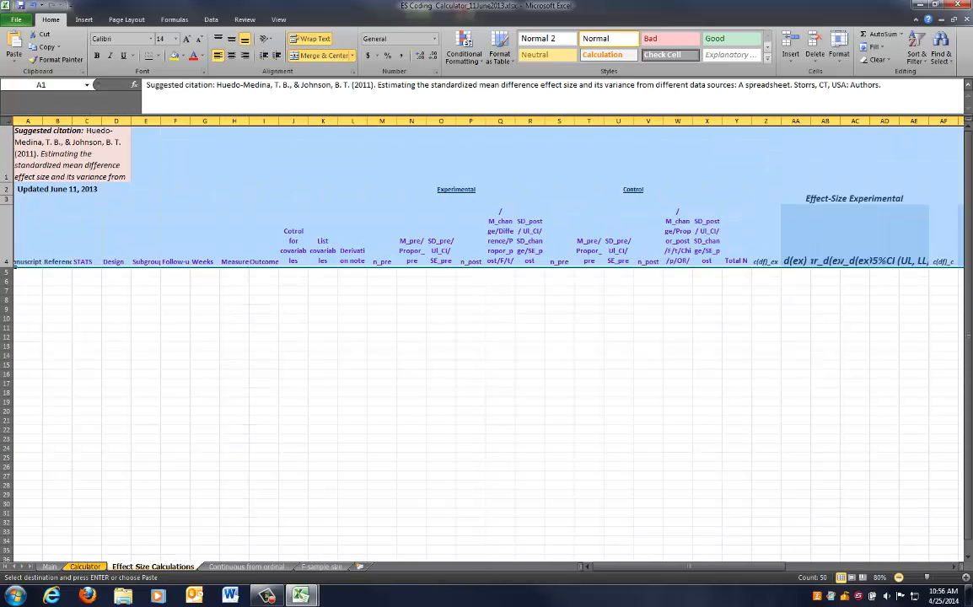
{"action": "left_click", "coordinate": [530, 355]}
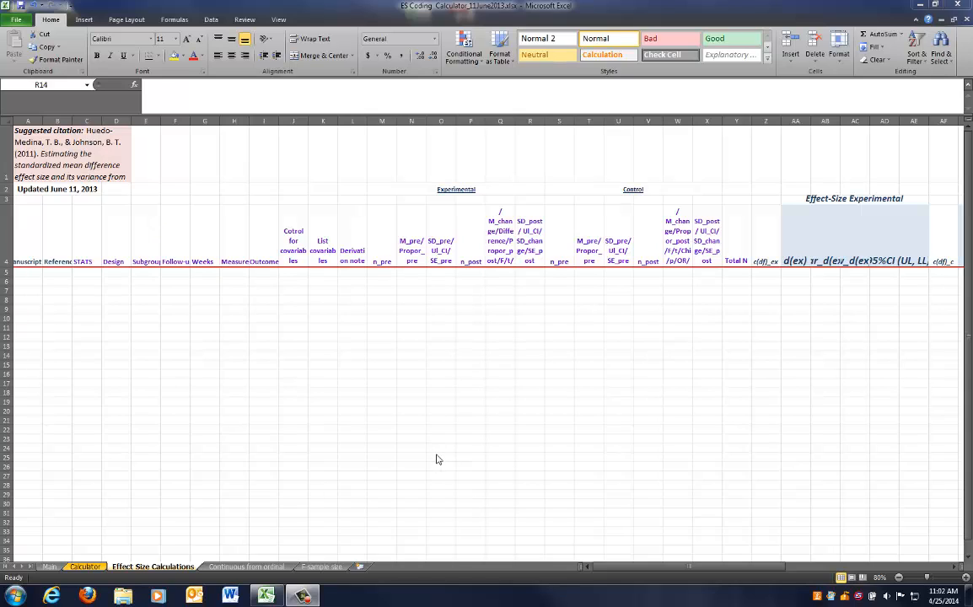
Step: Minimize the workbook, open the COL013 article PDF from the desktop in Adobe Reader, and go to Table 4 on page 152
{"action": "left_click", "coordinate": [266, 597]}
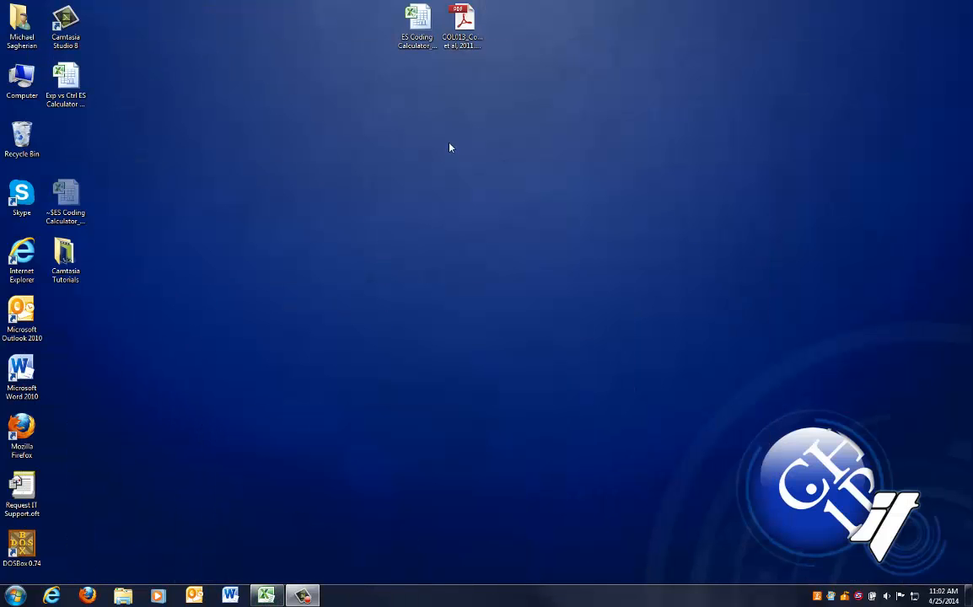
{"action": "left_click", "coordinate": [459, 42]}
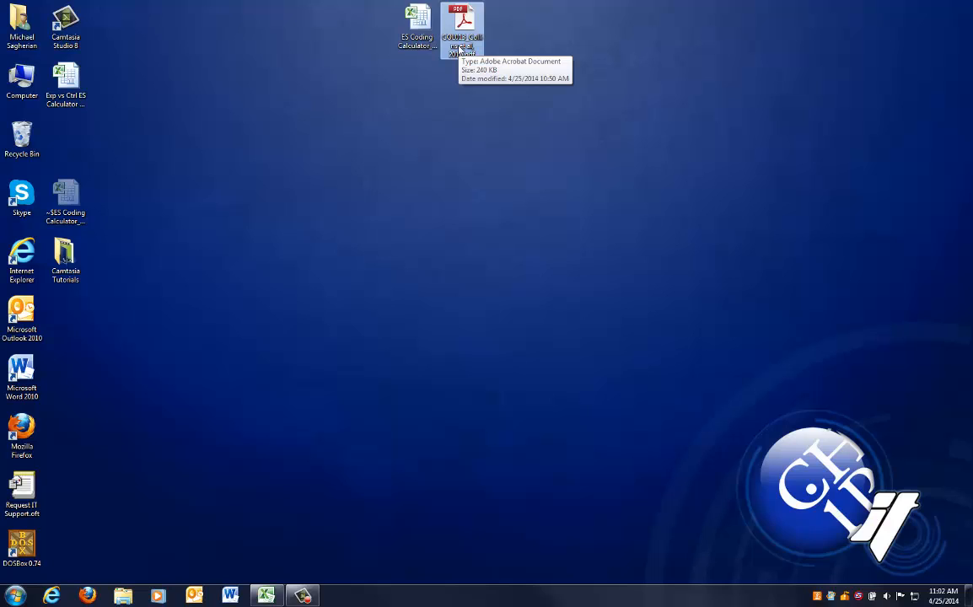
{"action": "double_click", "coordinate": [460, 49]}
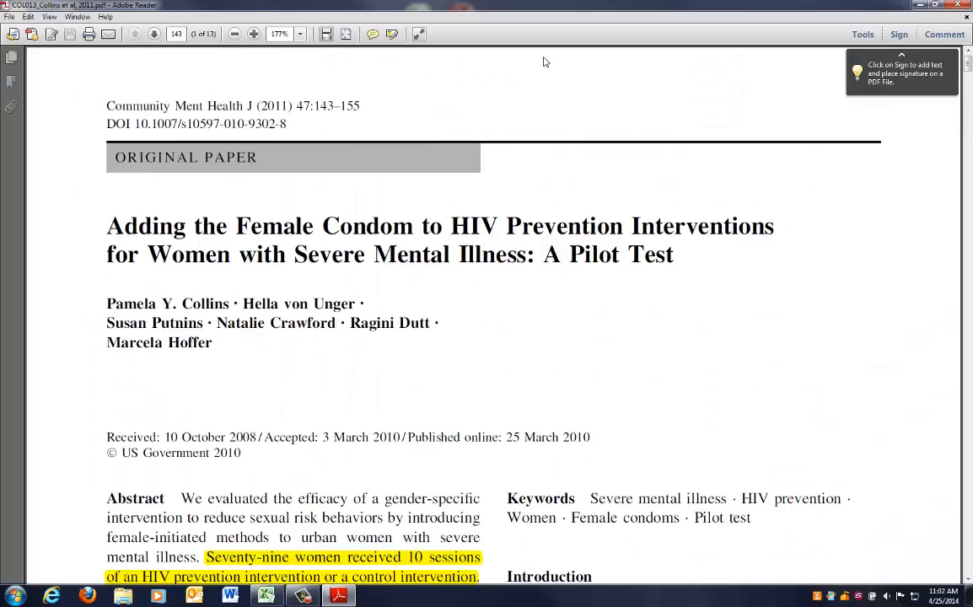
{"action": "scroll", "coordinate": [586, 174], "scroll_direction": "down", "scroll_amount": 5}
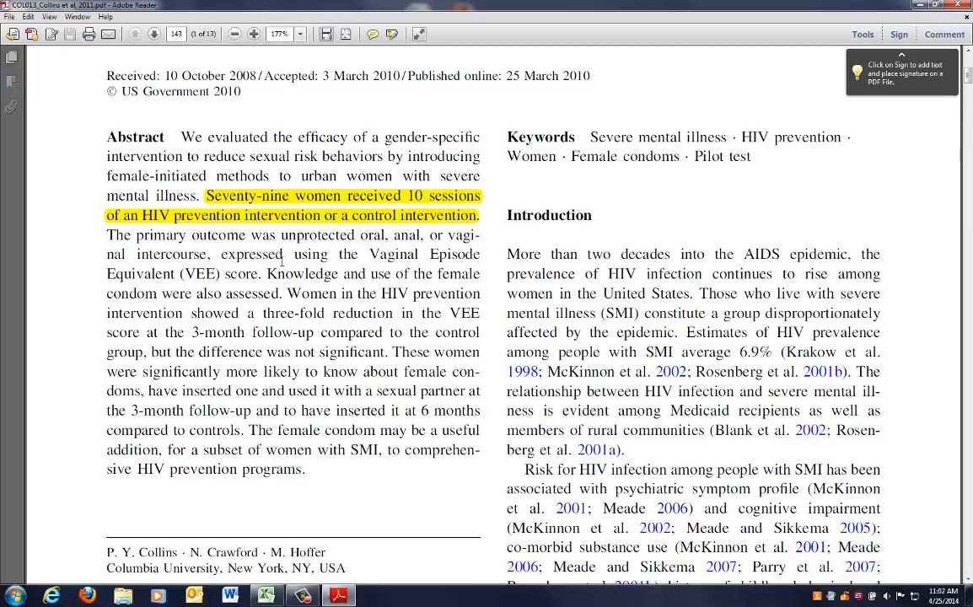
{"action": "scroll", "coordinate": [319, 260], "scroll_direction": "down", "scroll_amount": 6}
{"action": "scroll", "coordinate": [319, 260], "scroll_direction": "down", "scroll_amount": 20}
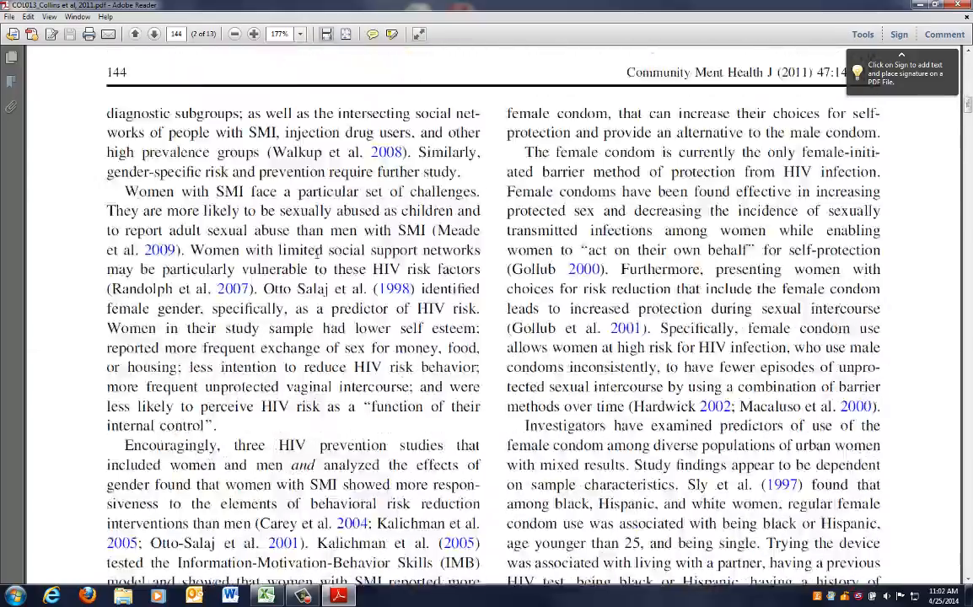
{"action": "scroll", "coordinate": [316, 253], "scroll_direction": "down", "scroll_amount": 14}
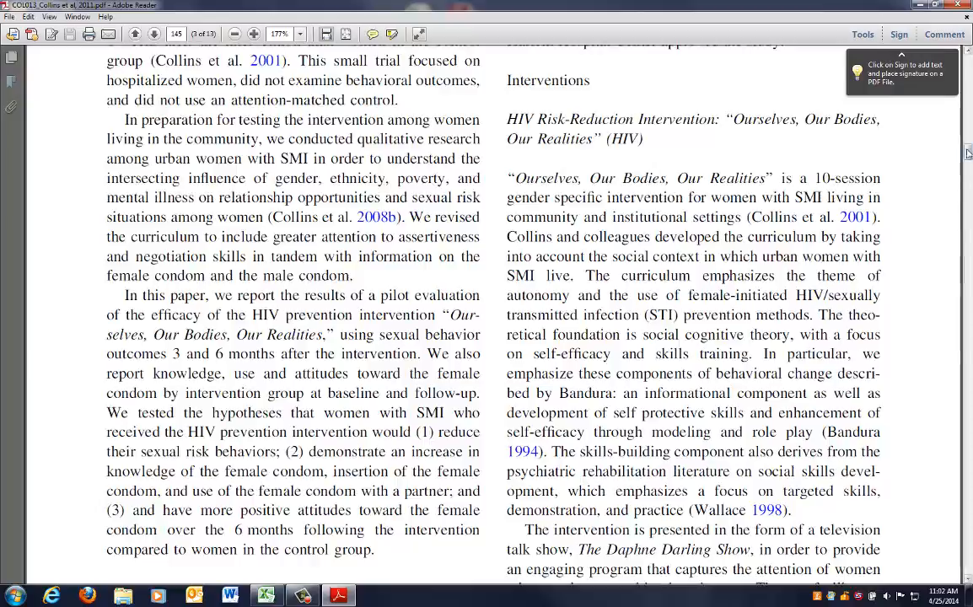
{"action": "left_click_drag", "start_coordinate": [968, 153], "coordinate": [951, 428]}
{"action": "scroll", "coordinate": [951, 428], "scroll_direction": "up", "scroll_amount": 1}
{"action": "scroll", "coordinate": [951, 429], "scroll_direction": "up", "scroll_amount": 2}
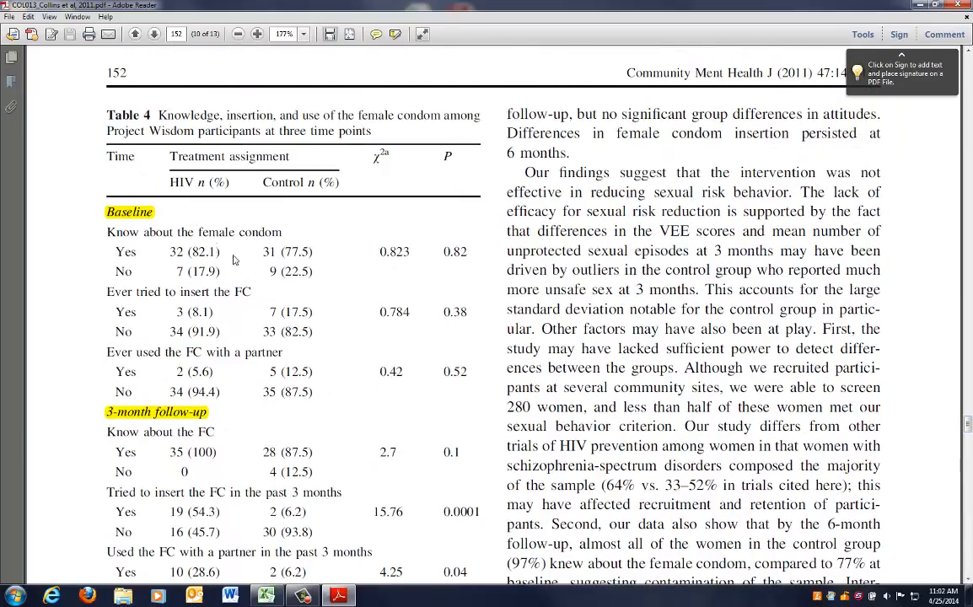
Step: Highlight the HIV n (%) and Control n (%) column headings of Table 4 in the article
{"action": "scroll", "coordinate": [169, 256], "scroll_direction": "down", "scroll_amount": 3}
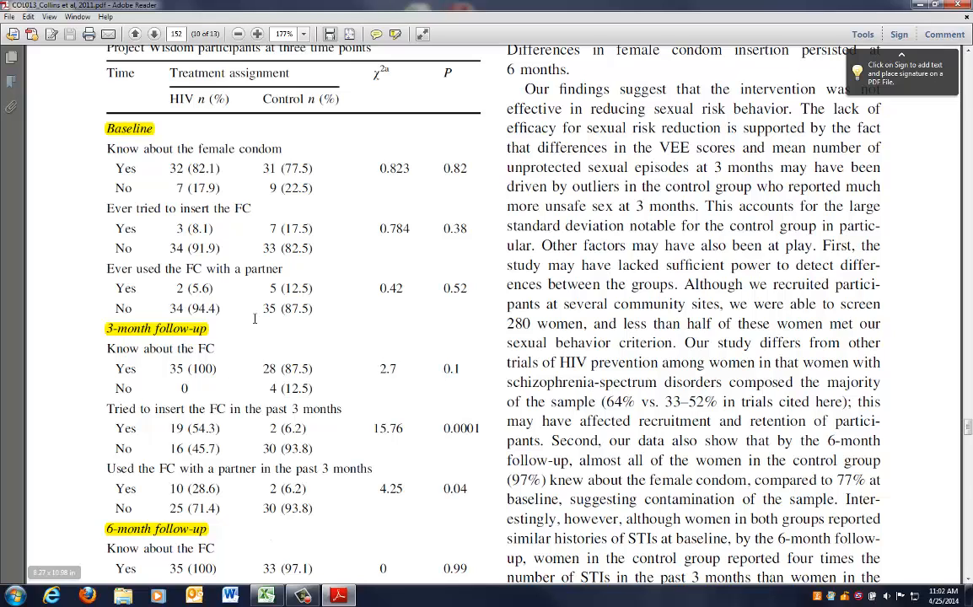
{"action": "scroll", "coordinate": [124, 40], "scroll_direction": "up", "scroll_amount": 1}
{"action": "scroll", "coordinate": [219, 105], "scroll_direction": "down", "scroll_amount": 1}
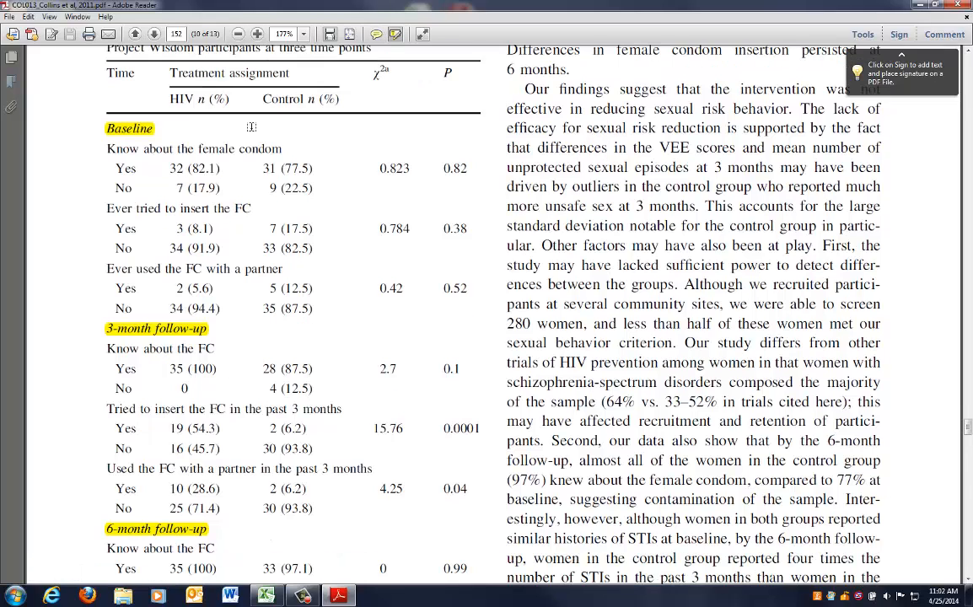
{"action": "left_click_drag", "start_coordinate": [157, 93], "coordinate": [334, 99]}
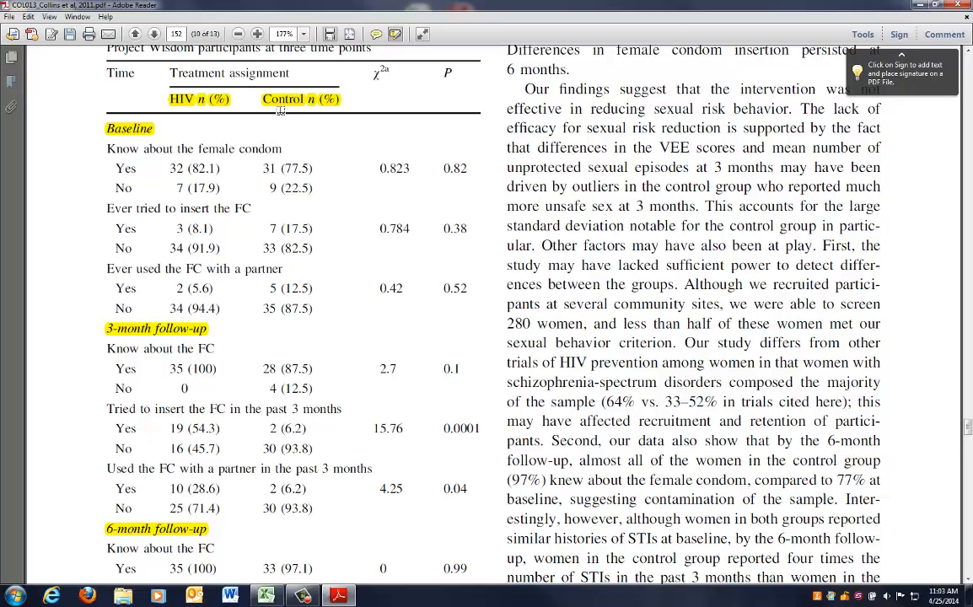
Step: Restore the article from full screen to a smaller floating window and reposition it over the desktop
{"action": "double_click", "coordinate": [333, 6]}
{"action": "left_click_drag", "start_coordinate": [390, 22], "coordinate": [593, 22]}
Step: Switch back to the Excel workbook and select the Design 1 rows, 5 to 23, on the Calculator sheet
{"action": "left_click", "coordinate": [277, 601]}
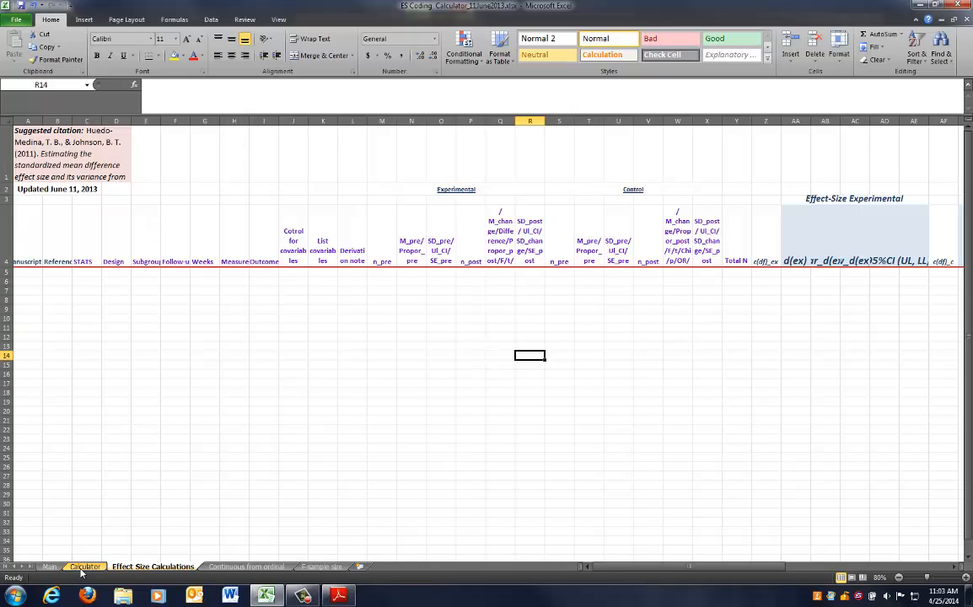
{"action": "key", "text": "ctrl+Page_Up"}
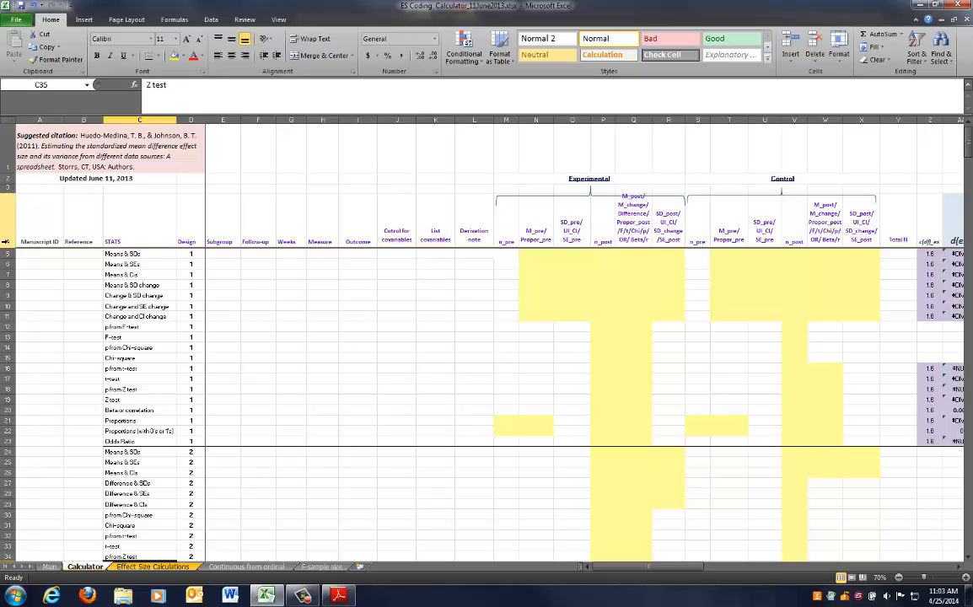
{"action": "left_click_drag", "start_coordinate": [7, 253], "coordinate": [7, 440]}
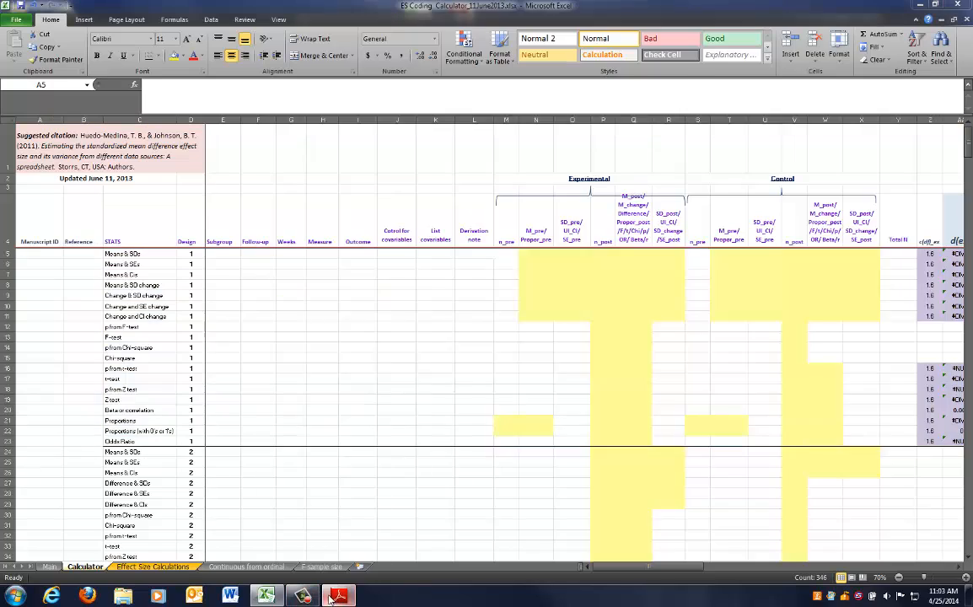
Step: Bring the article window in front of the workbook and view Table 4 from its title, beside the list of statistics
{"action": "left_click", "coordinate": [302, 595]}
{"action": "scroll", "coordinate": [605, 424], "scroll_direction": "up", "scroll_amount": 1}
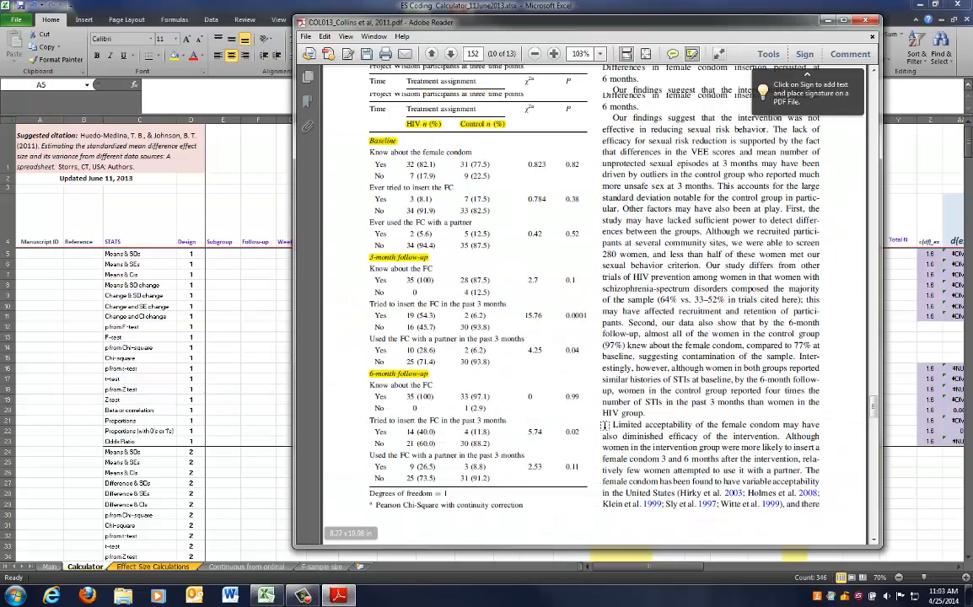
{"action": "scroll", "coordinate": [604, 424], "scroll_direction": "up", "scroll_amount": 3}
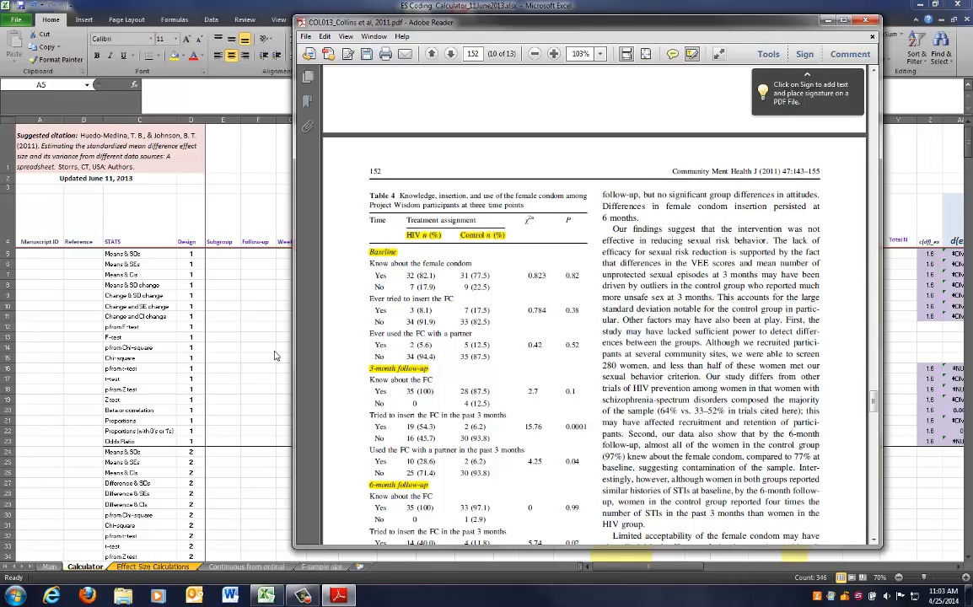
Step: Switch to the workbook and compare row 21, Proportions, with row 22, Proportions (with 0's or 1's), among the Design 1 statistics
{"action": "key", "text": "alt+Tab"}
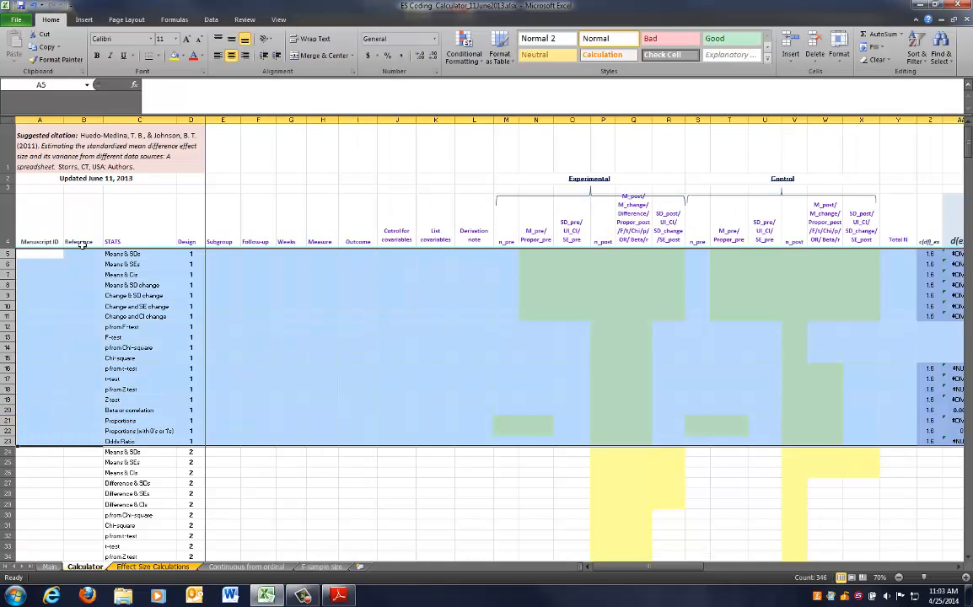
{"action": "left_click", "coordinate": [8, 420]}
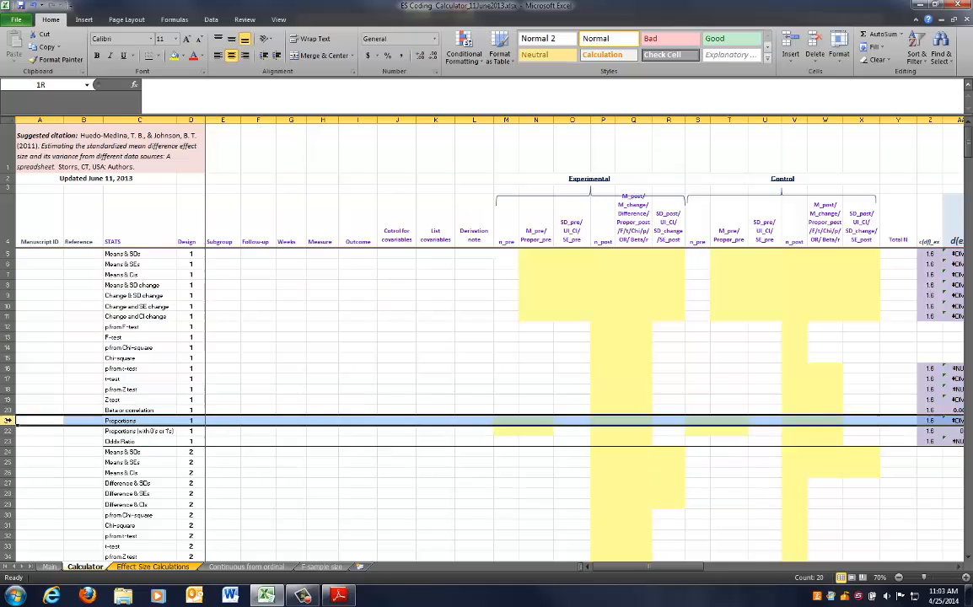
{"action": "left_click_drag", "start_coordinate": [7, 420], "coordinate": [7, 429]}
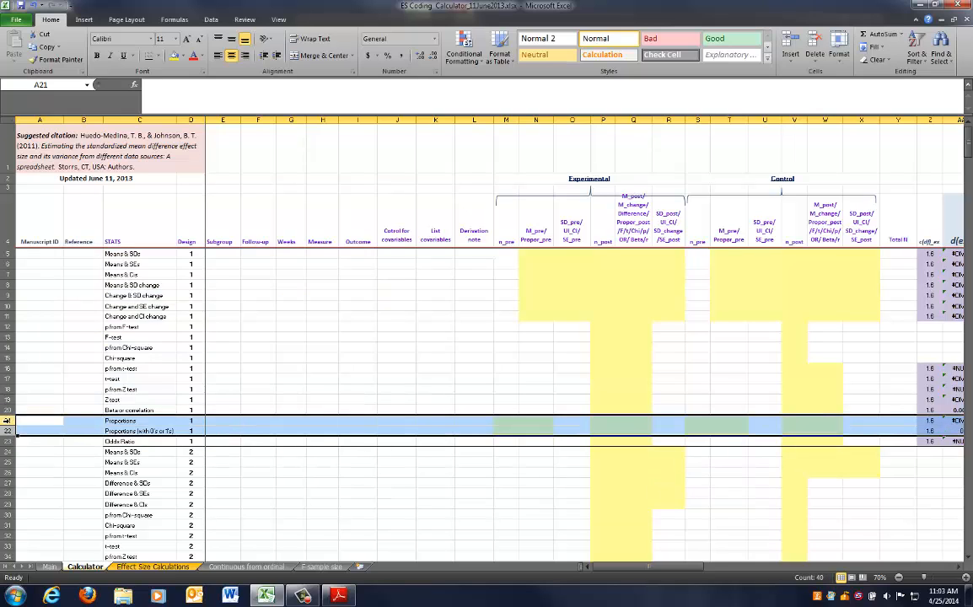
{"action": "left_click", "coordinate": [7, 419]}
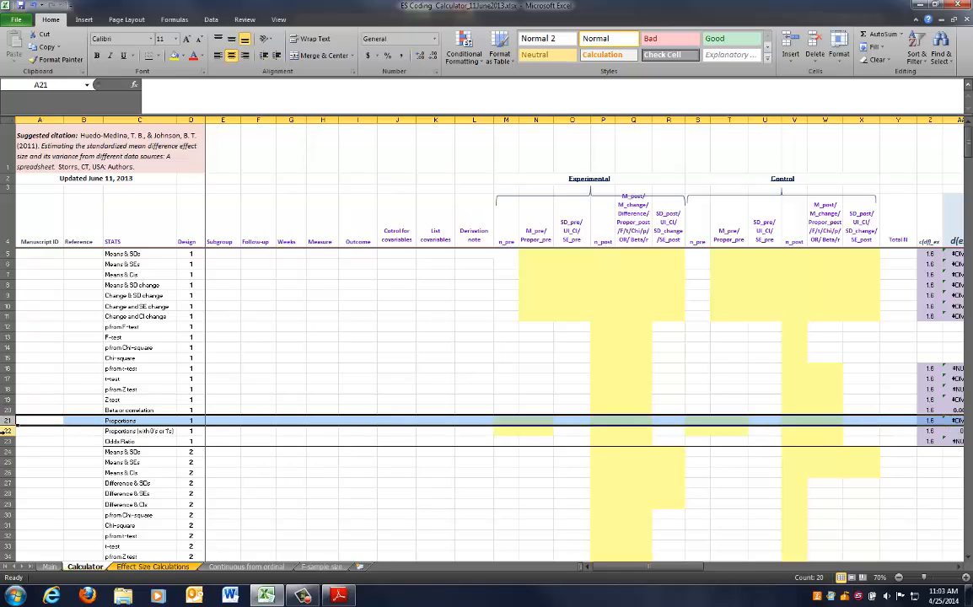
{"action": "left_click", "coordinate": [7, 431]}
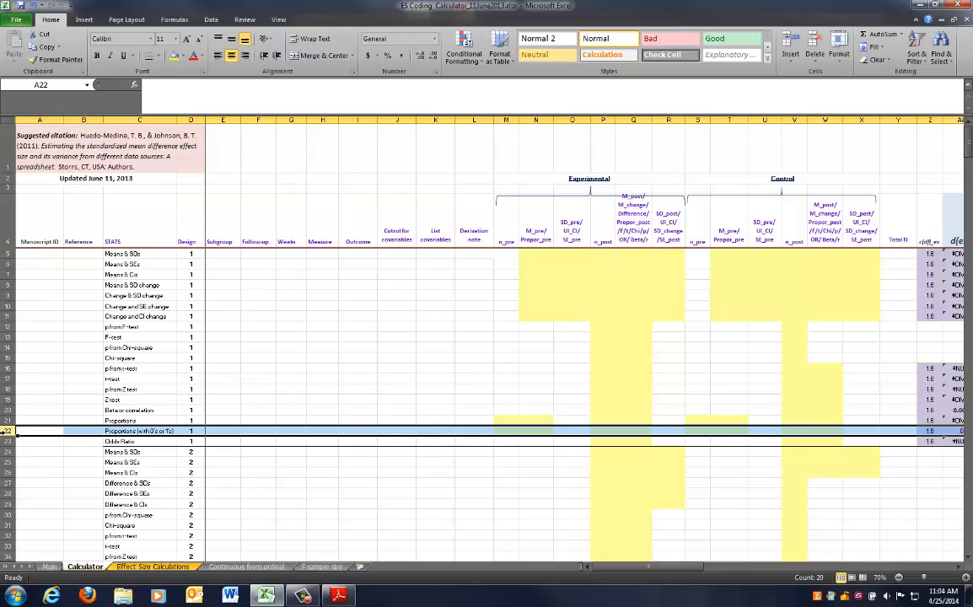
{"action": "left_click", "coordinate": [7, 420]}
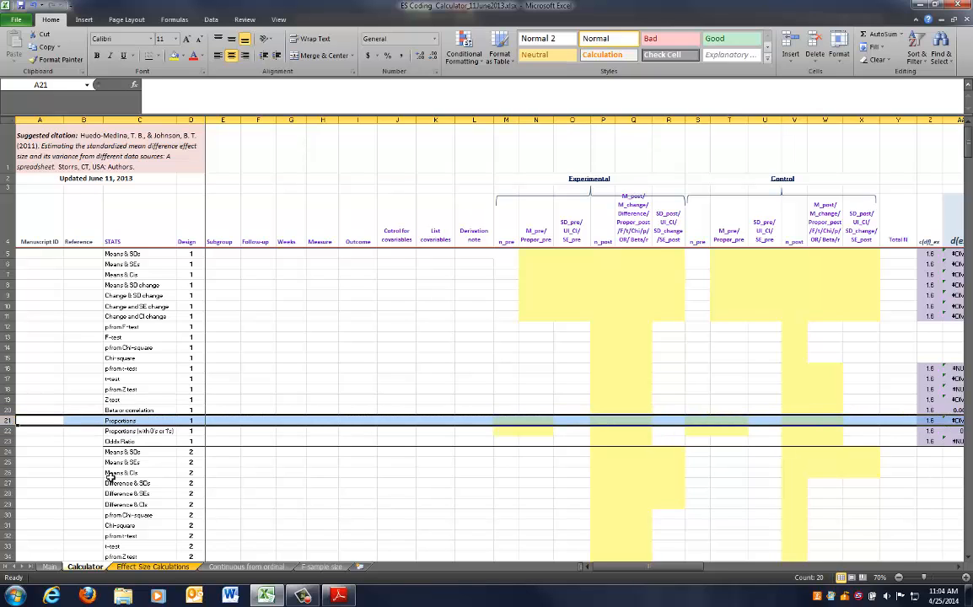
Step: Restore the workbook from full screen and resize it to a narrow, tall window beside the article
{"action": "left_click", "coordinate": [339, 597]}
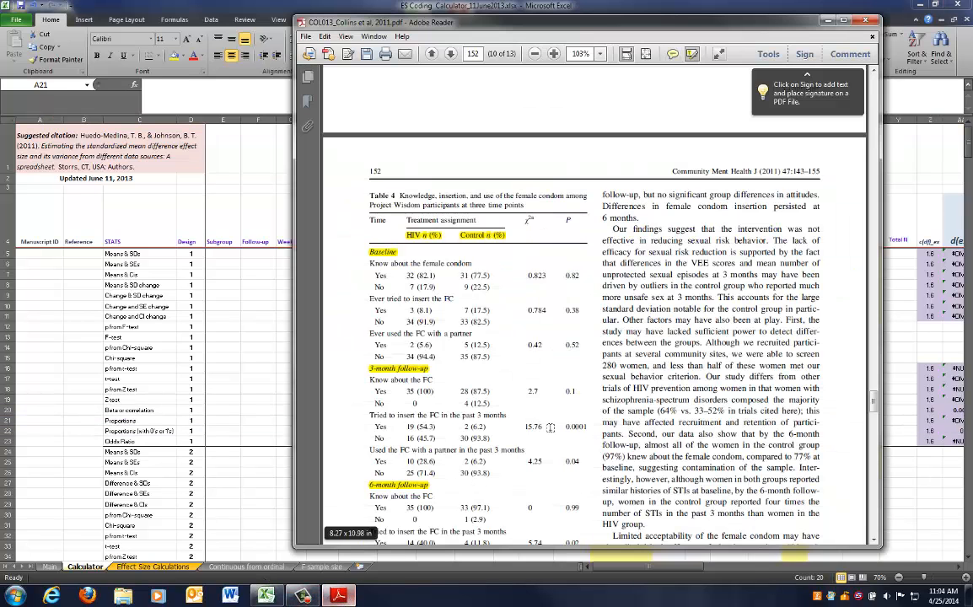
{"action": "left_click_drag", "start_coordinate": [277, 11], "coordinate": [285, 31]}
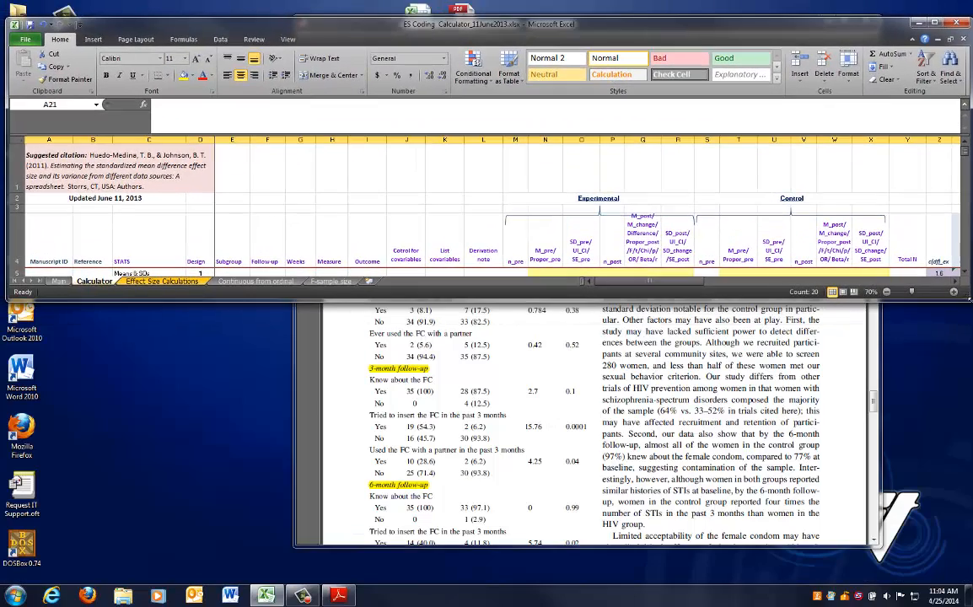
{"action": "left_click_drag", "start_coordinate": [967, 300], "coordinate": [447, 543]}
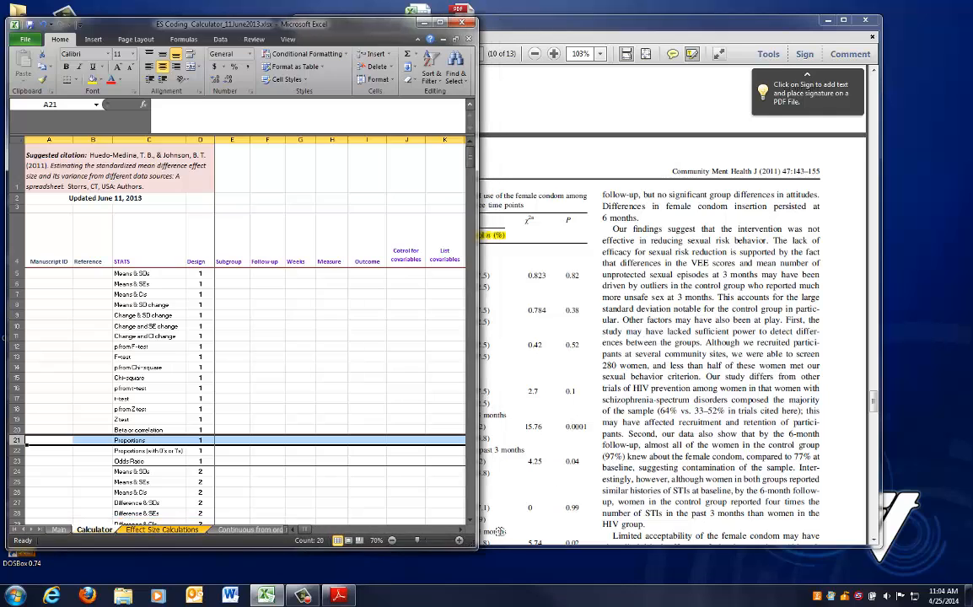
Step: Highlight "Know about the female condom" under Baseline and "Know about the FC" under 3-month follow-up in the article's Table 4
{"action": "left_click", "coordinate": [732, 394]}
{"action": "scroll", "coordinate": [641, 350], "scroll_direction": "up", "scroll_amount": 1}
{"action": "scroll", "coordinate": [590, 342], "scroll_direction": "down", "scroll_amount": 1}
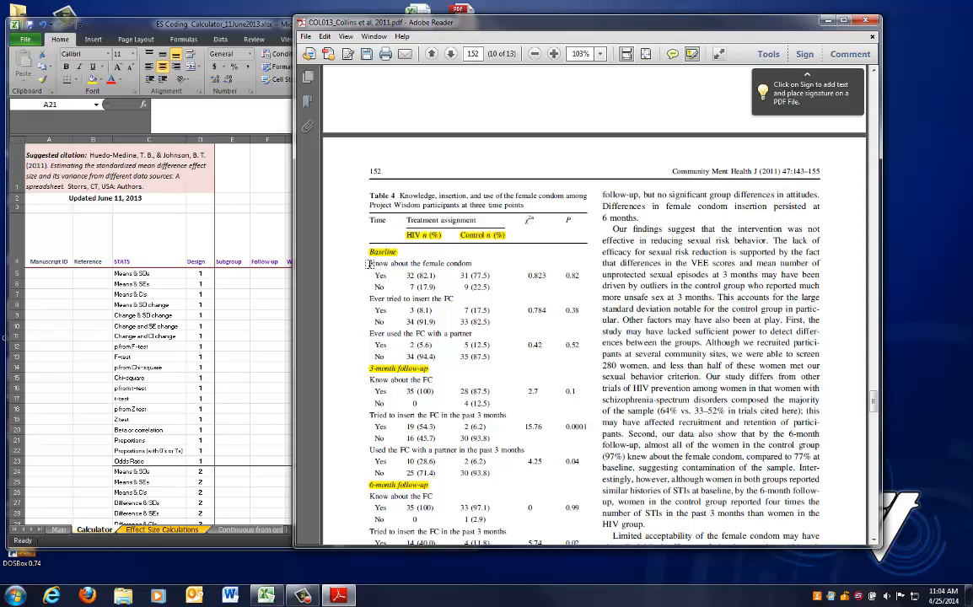
{"action": "left_click_drag", "start_coordinate": [369, 263], "coordinate": [479, 265]}
{"action": "scroll", "coordinate": [497, 305], "scroll_direction": "down", "scroll_amount": 2}
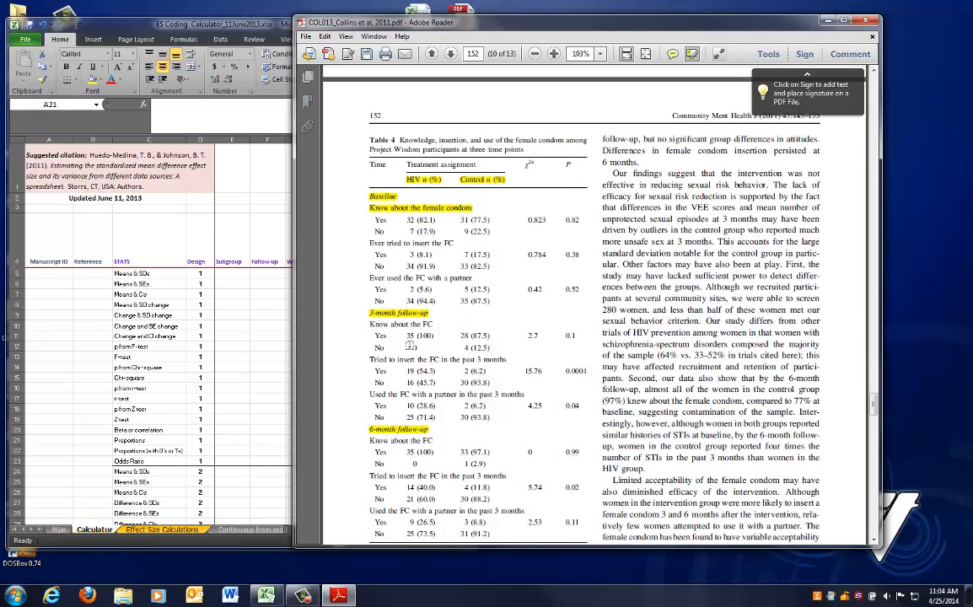
{"action": "left_click_drag", "start_coordinate": [369, 324], "coordinate": [431, 325]}
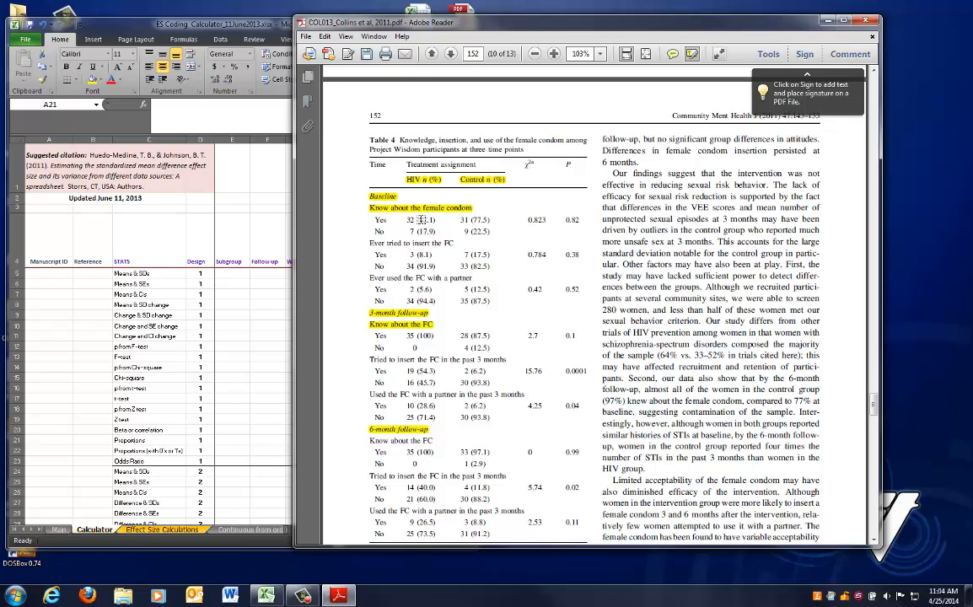
{"action": "mouse_move", "coordinate": [420, 221]}
{"action": "left_mouse_down"}
{"action": "mouse_move", "coordinate": [435, 221]}
{"action": "mouse_move", "coordinate": [435, 231]}
{"action": "left_mouse_up"}
{"action": "scroll", "coordinate": [415, 209], "scroll_direction": "down", "scroll_amount": 1}
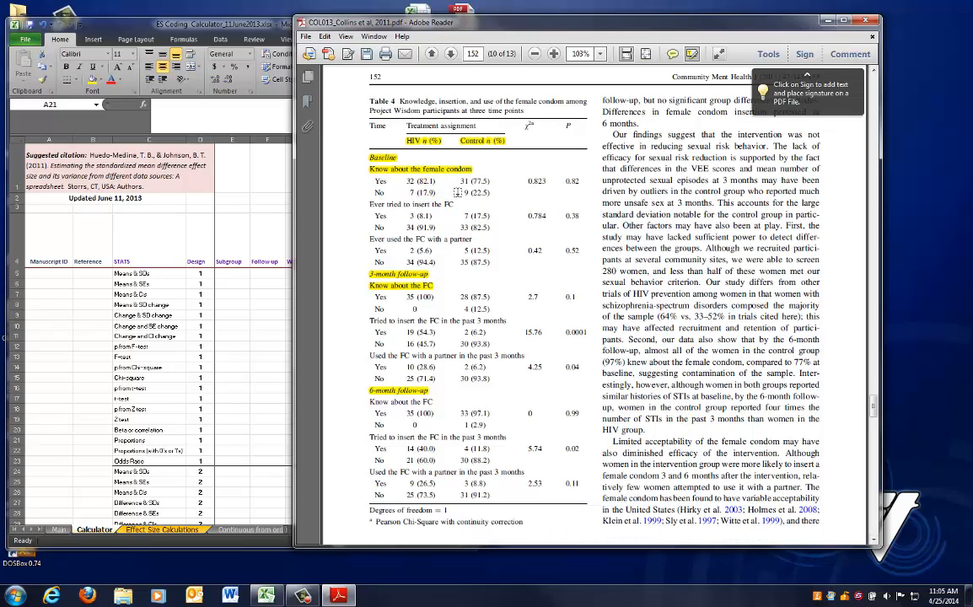
{"action": "left_click_drag", "start_coordinate": [470, 181], "coordinate": [490, 181]}
{"action": "left_click_drag", "start_coordinate": [472, 193], "coordinate": [491, 193]}
{"action": "key", "text": "ctrl+z"}
Step: Highlight the Yes rows of the baseline and 3-month knowledge items in Table 4, and shift the article window away from the workbook
{"action": "left_click_drag", "start_coordinate": [374, 180], "coordinate": [489, 181]}
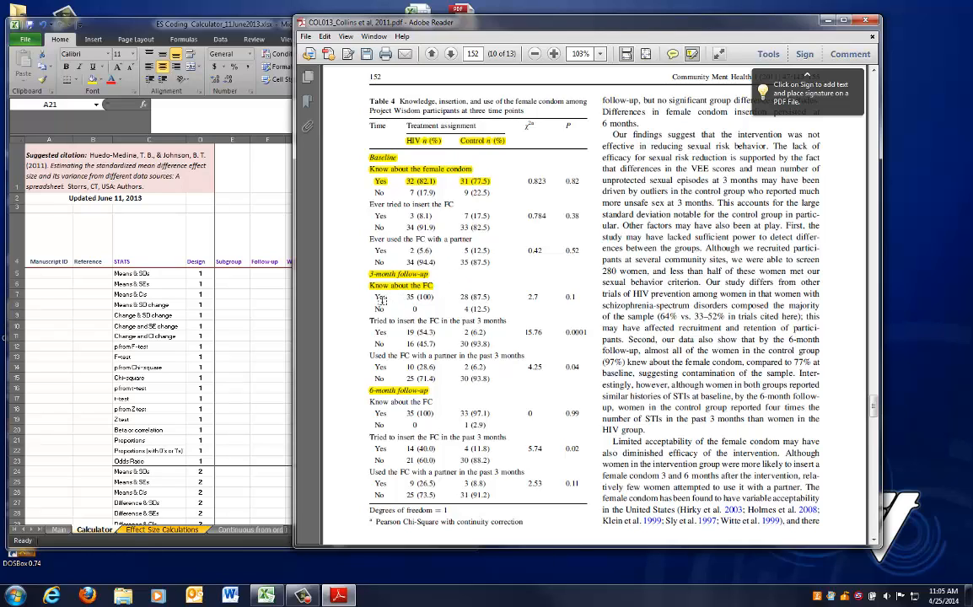
{"action": "left_click_drag", "start_coordinate": [373, 297], "coordinate": [486, 297]}
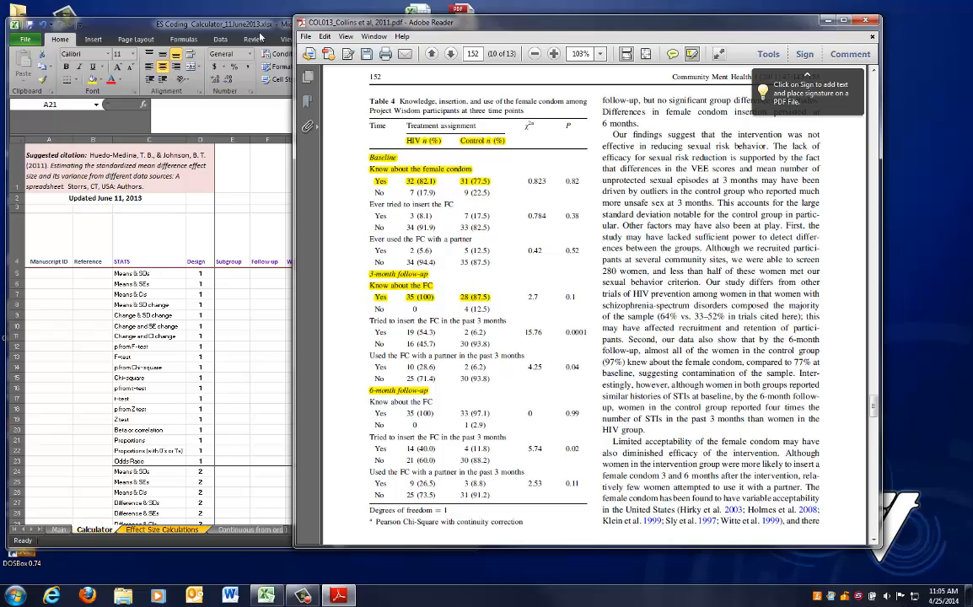
{"action": "left_click_drag", "start_coordinate": [402, 35], "coordinate": [498, 18]}
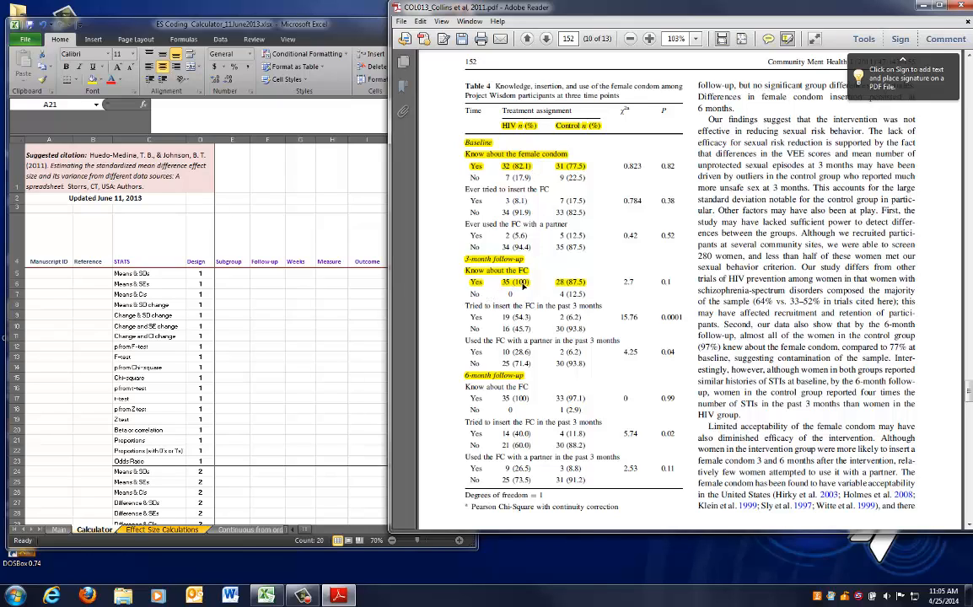
Step: Copy row 22, Proportions (with 0's or 1's), from the Calculator sheet into row 5 of the Effect Size Calculations sheet
{"action": "left_click", "coordinate": [319, 401]}
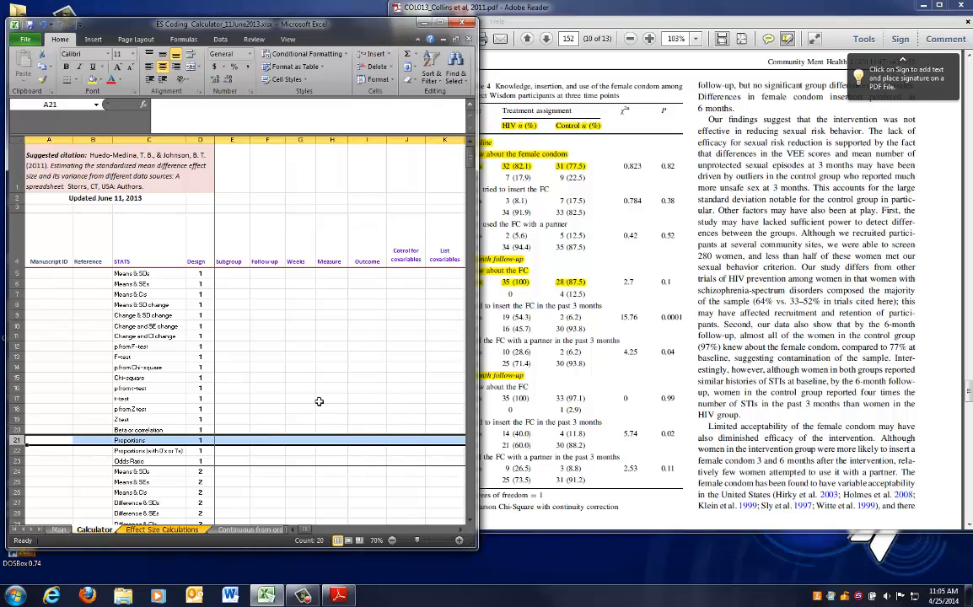
{"action": "left_click", "coordinate": [16, 450]}
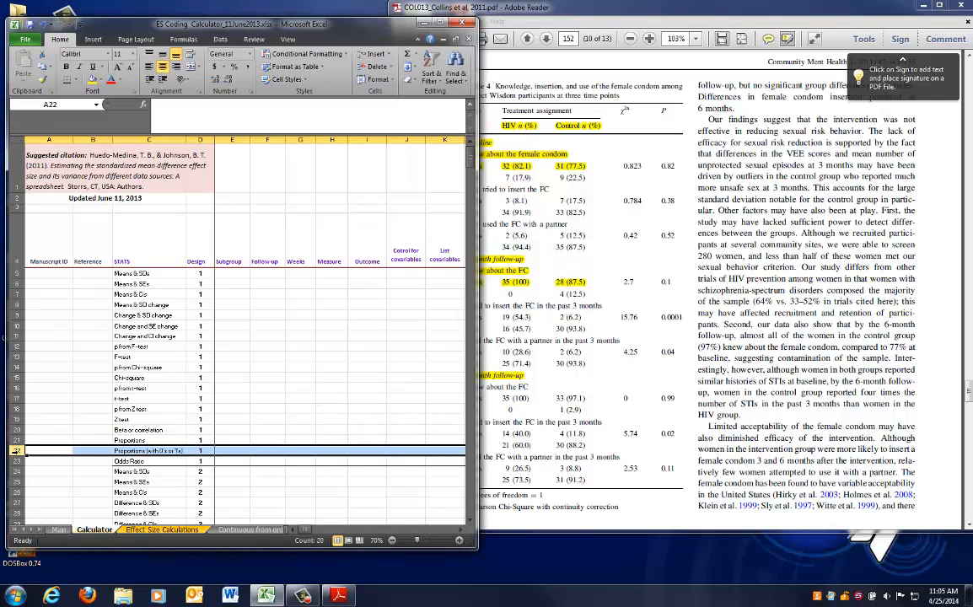
{"action": "right_click", "coordinate": [168, 451]}
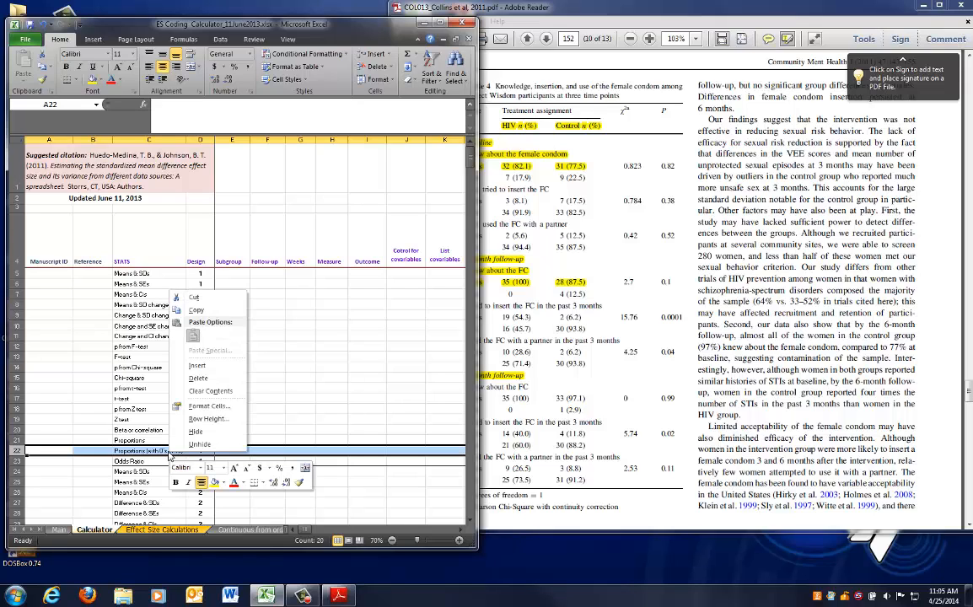
{"action": "left_click", "coordinate": [24, 440]}
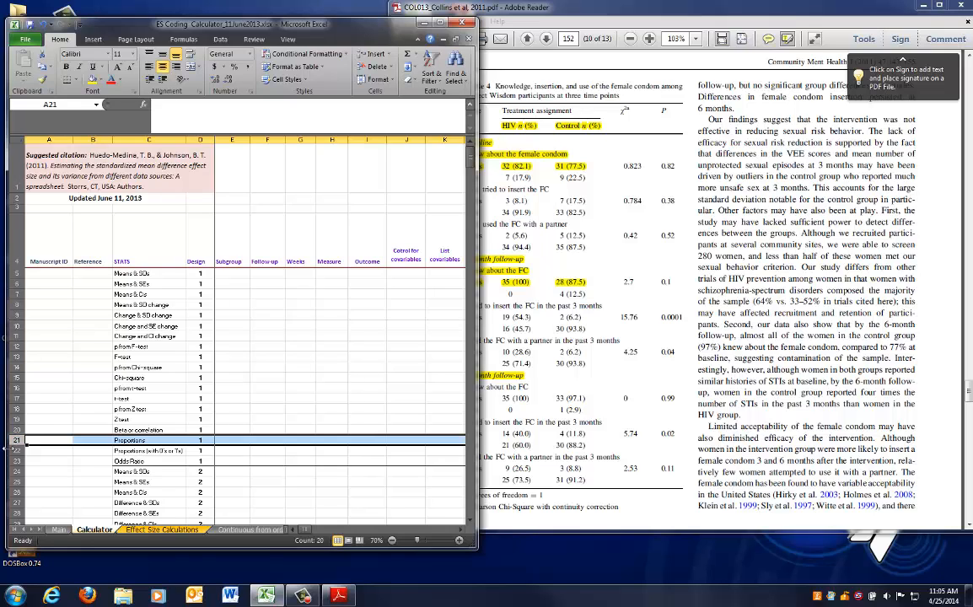
{"action": "left_click", "coordinate": [17, 450]}
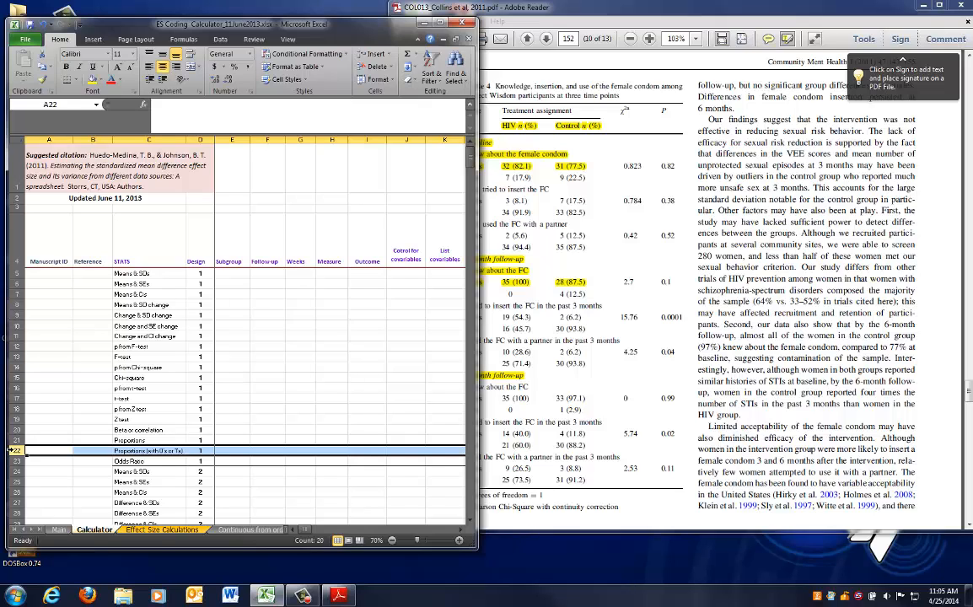
{"action": "key", "text": "ctrl+c"}
{"action": "left_click", "coordinate": [178, 529]}
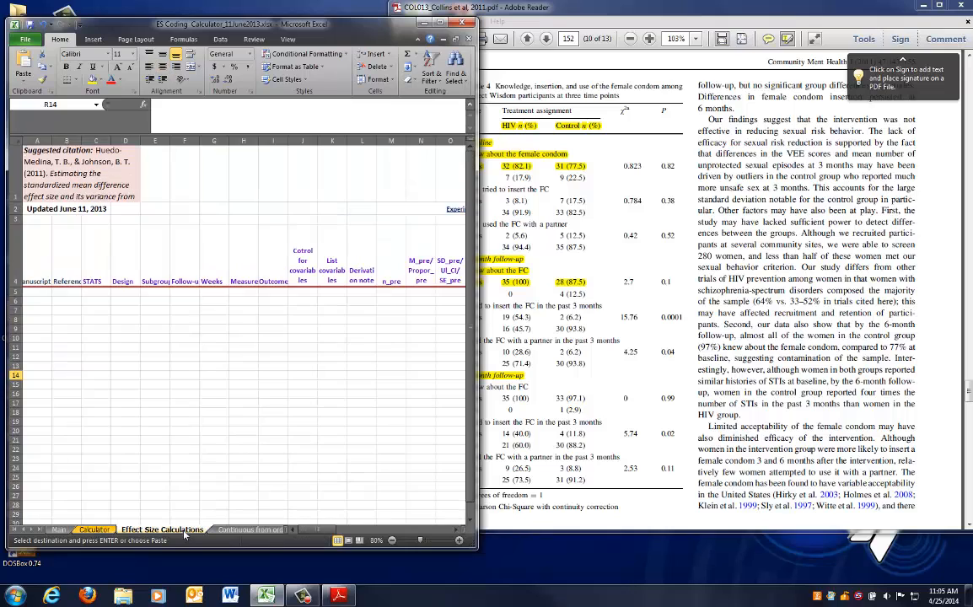
{"action": "left_click", "coordinate": [94, 529]}
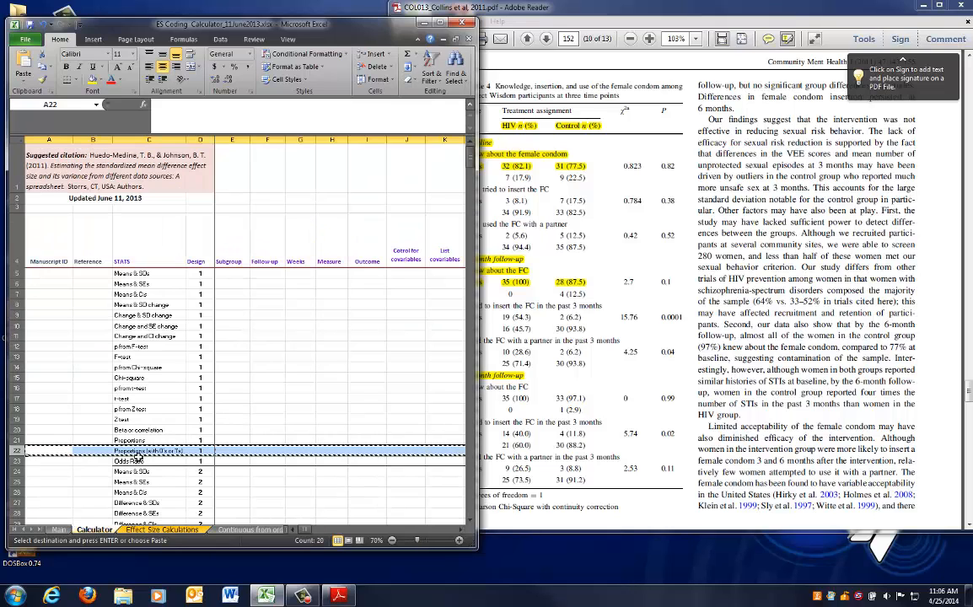
{"action": "left_click", "coordinate": [156, 529]}
{"action": "left_click", "coordinate": [12, 291]}
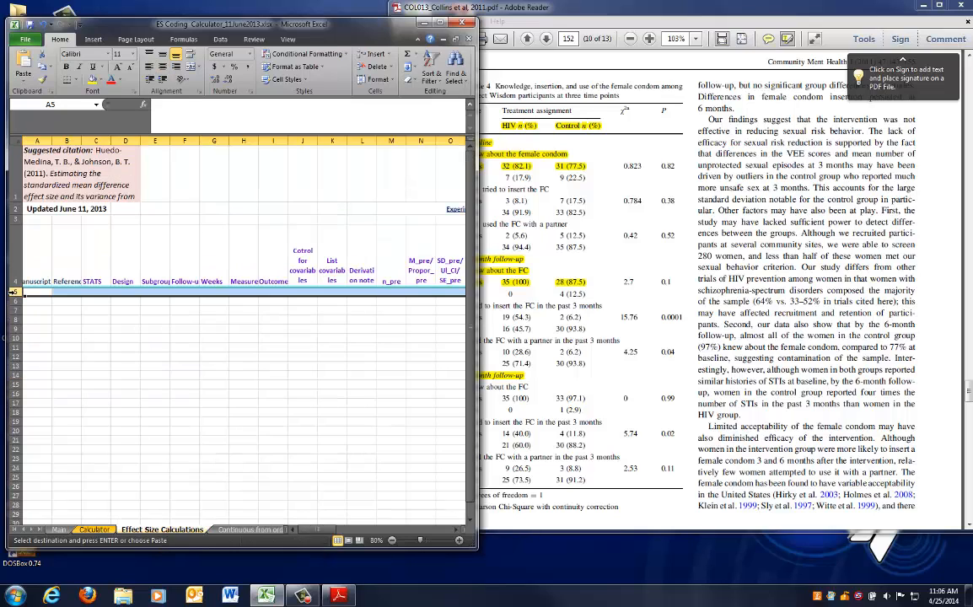
{"action": "key", "text": "ctrl+v"}
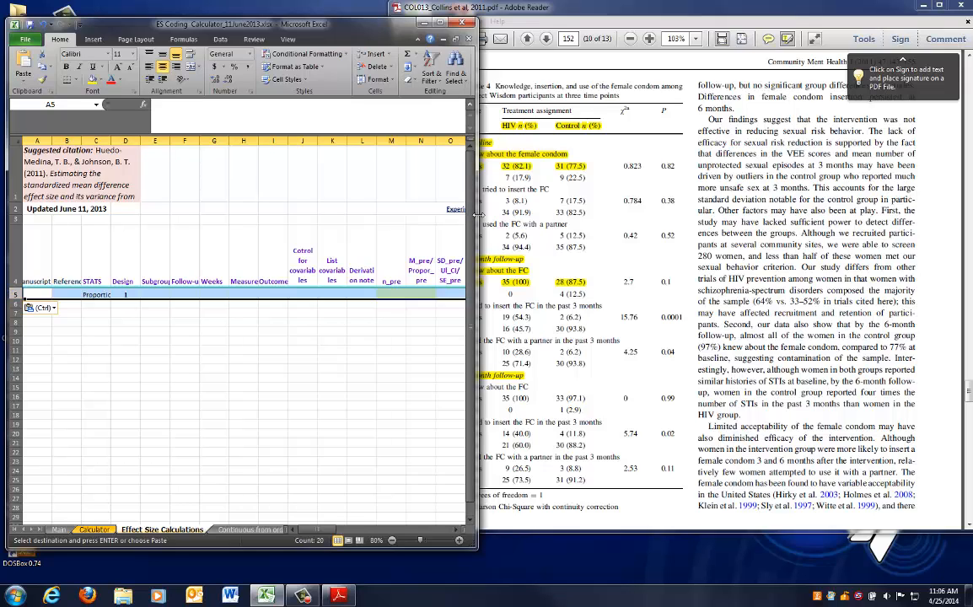
Step: Widen the workbook window to show more columns, and bring the article back in front
{"action": "left_click", "coordinate": [561, 209]}
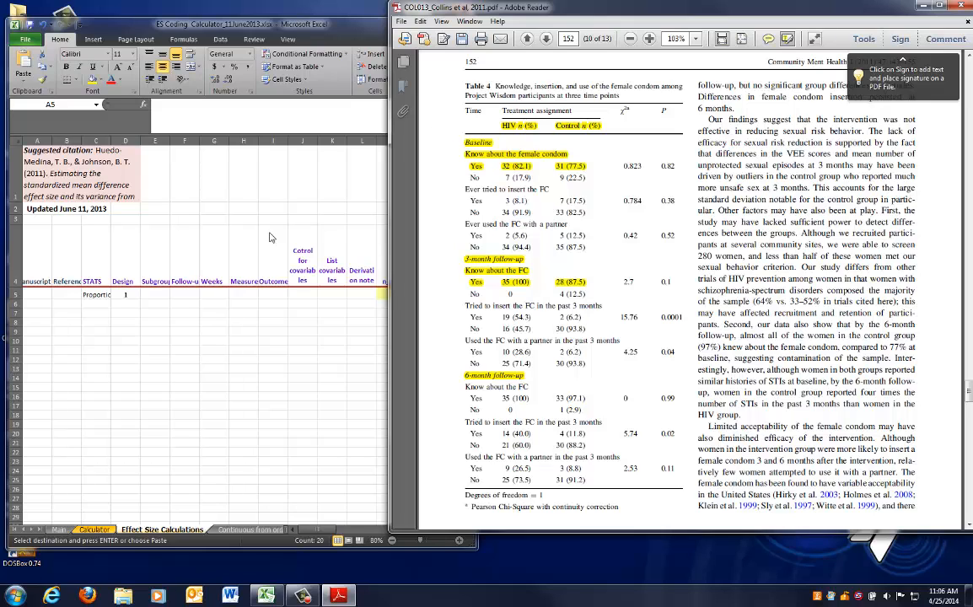
{"action": "left_click", "coordinate": [271, 198]}
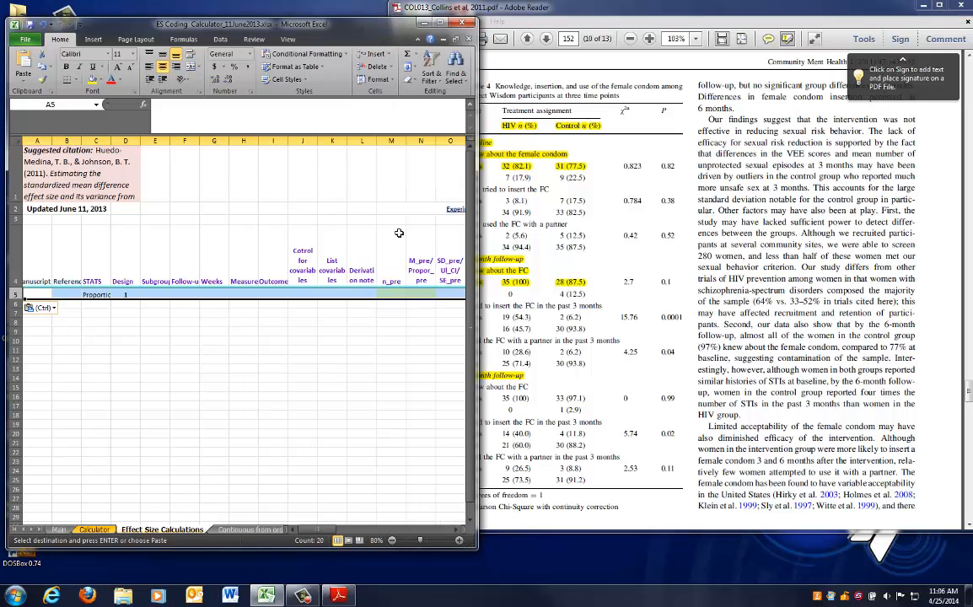
{"action": "left_click_drag", "start_coordinate": [478, 243], "coordinate": [535, 250]}
{"action": "left_click", "coordinate": [708, 259]}
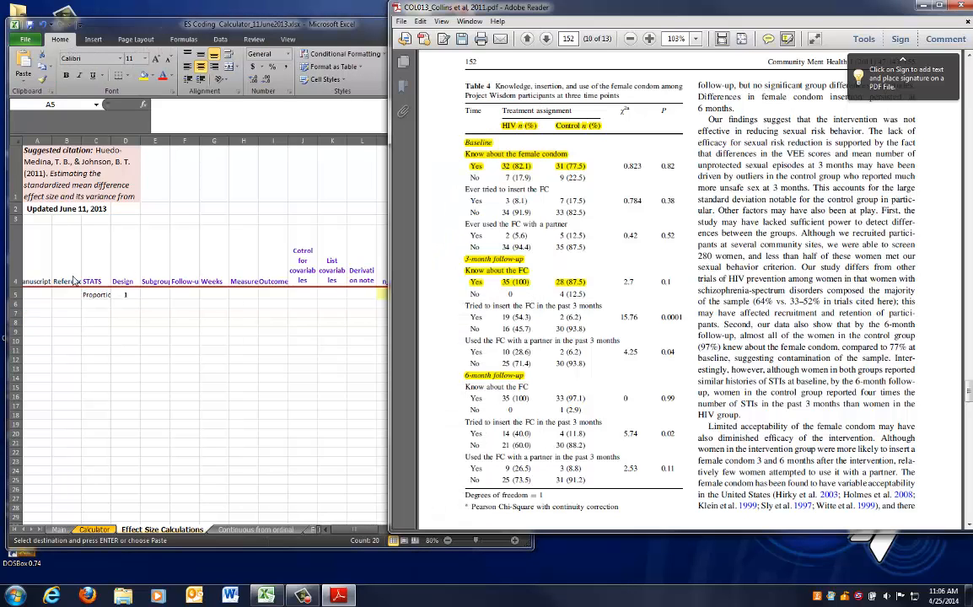
Step: Enter COL013 as the Manuscript ID and the article's author-and-year citation as the Reference in row 5 of Effect Size Calculations
{"action": "left_click", "coordinate": [46, 249]}
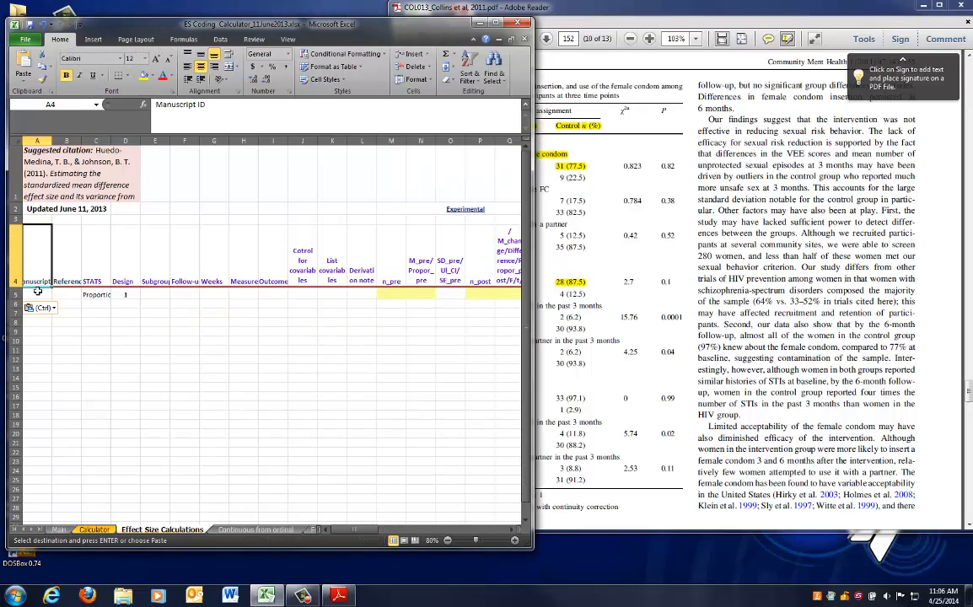
{"action": "left_click", "coordinate": [547, 9]}
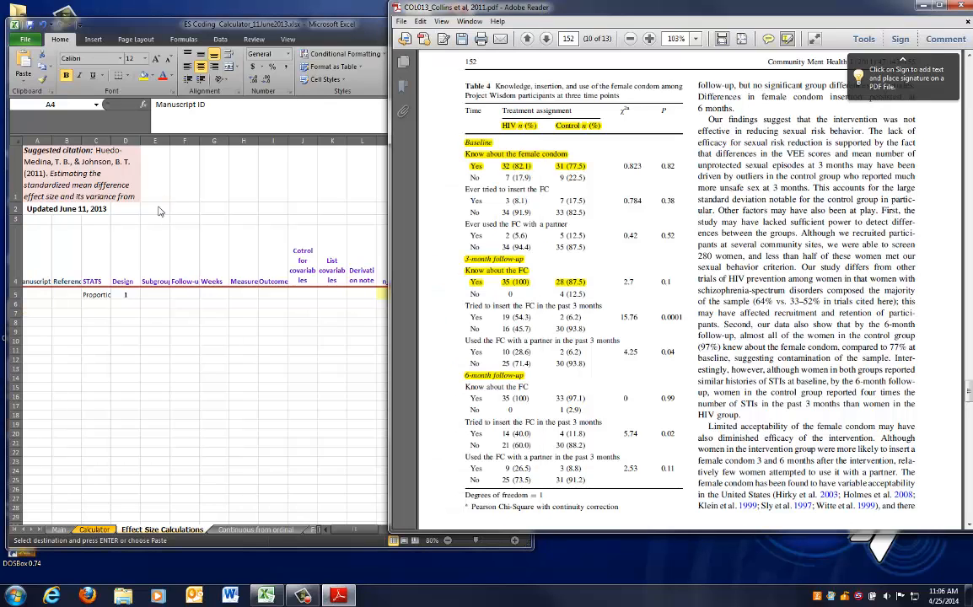
{"action": "left_click", "coordinate": [38, 294]}
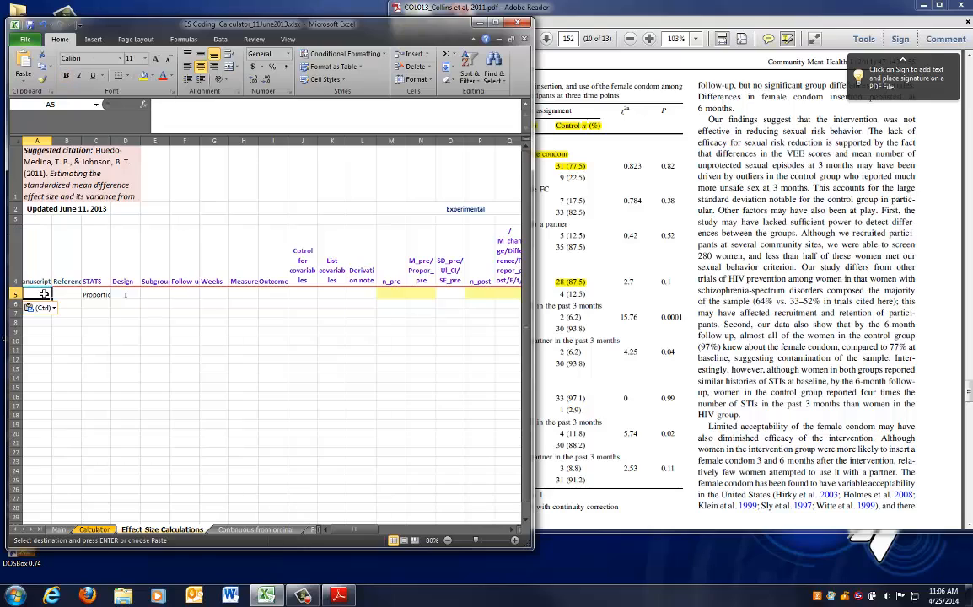
{"action": "type", "text": "COL013"}
{"action": "key", "text": "Tab"}
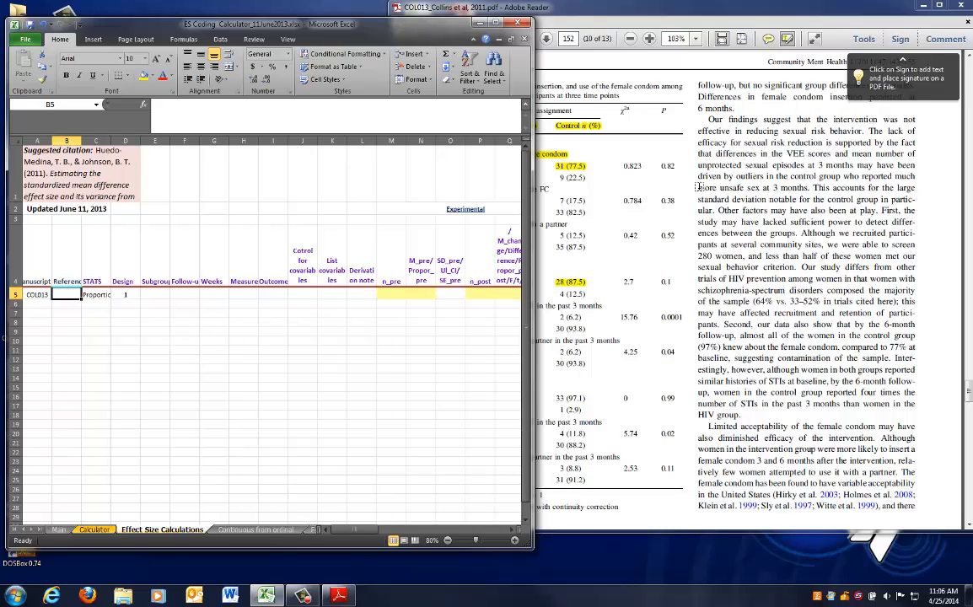
{"action": "type", "text": "Collins et al, 2011"}
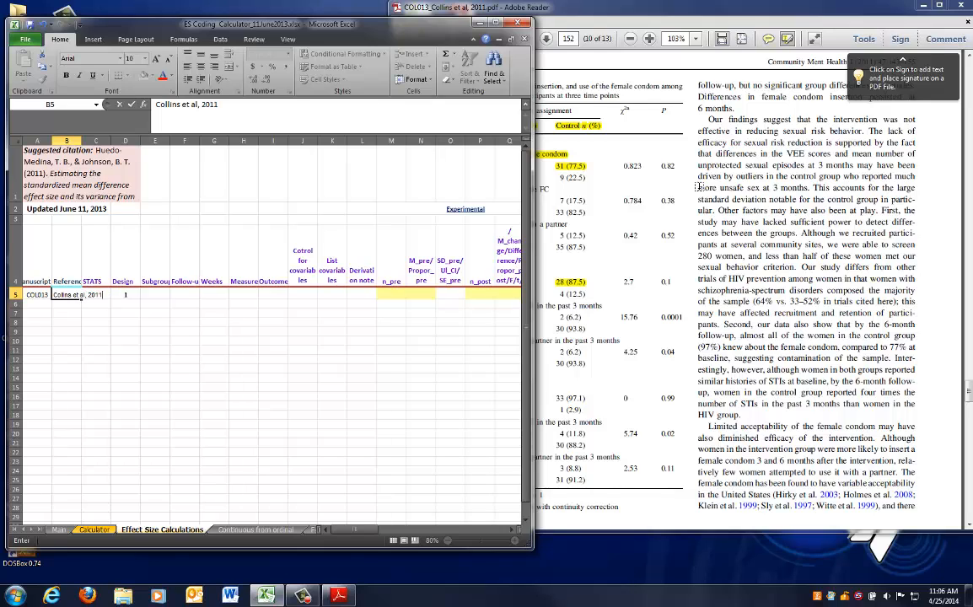
{"action": "key", "text": "Return"}
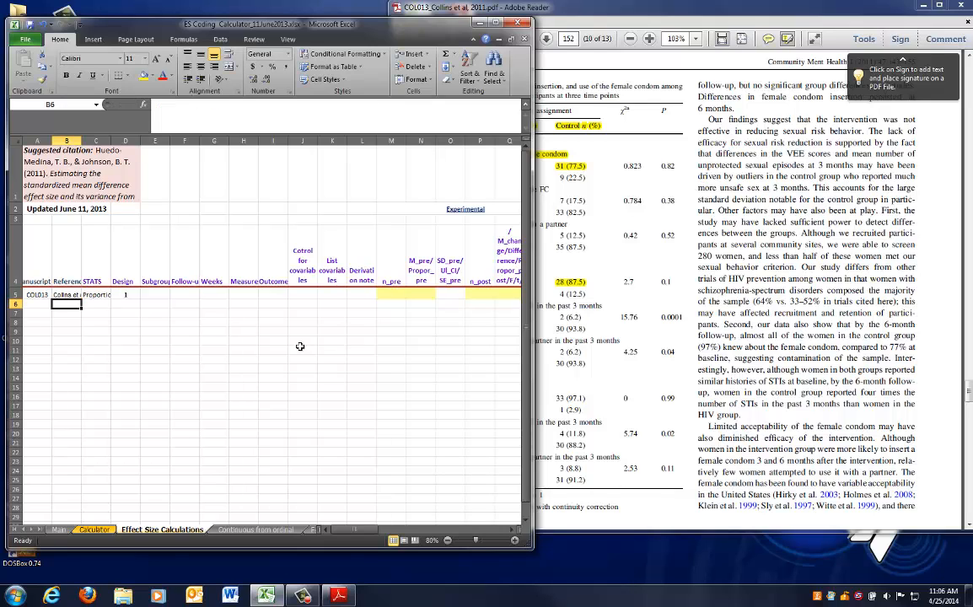
{"action": "left_click", "coordinate": [72, 250]}
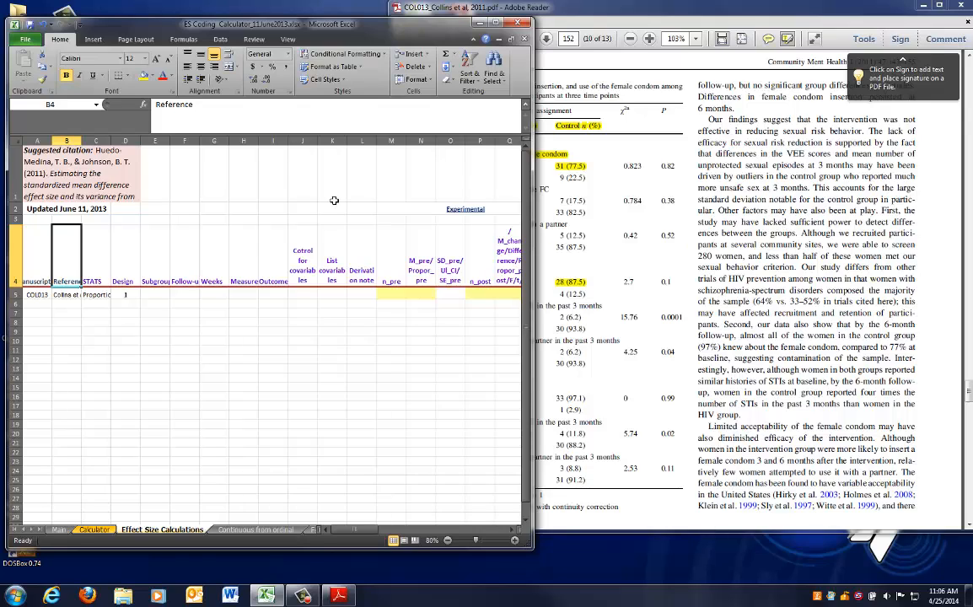
Step: Check the STATS and Design entries already filled in row 5 of Effect Size Calculations
{"action": "left_click", "coordinate": [92, 268]}
{"action": "key", "text": "Down"}
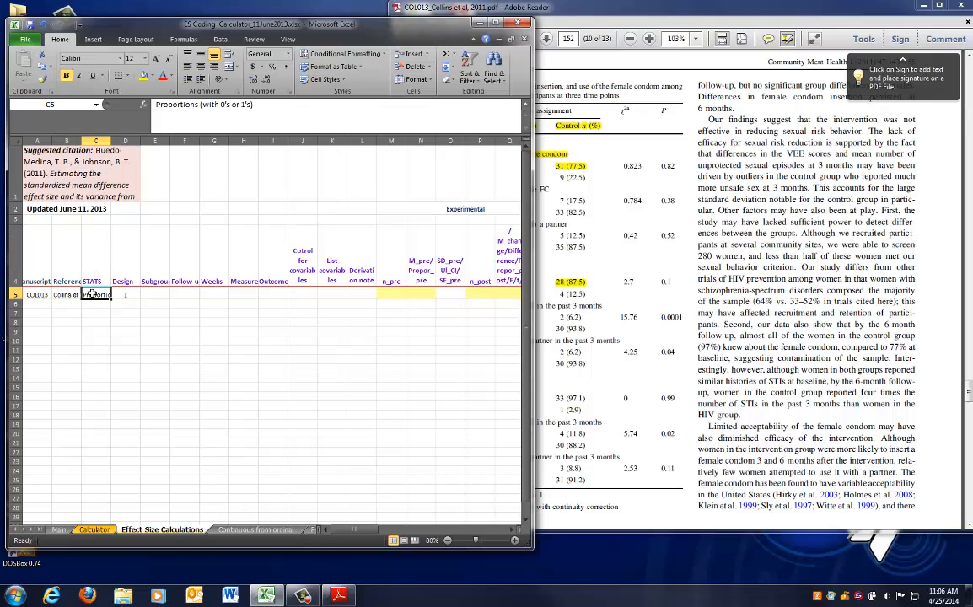
{"action": "left_click", "coordinate": [119, 273]}
{"action": "left_click", "coordinate": [117, 291]}
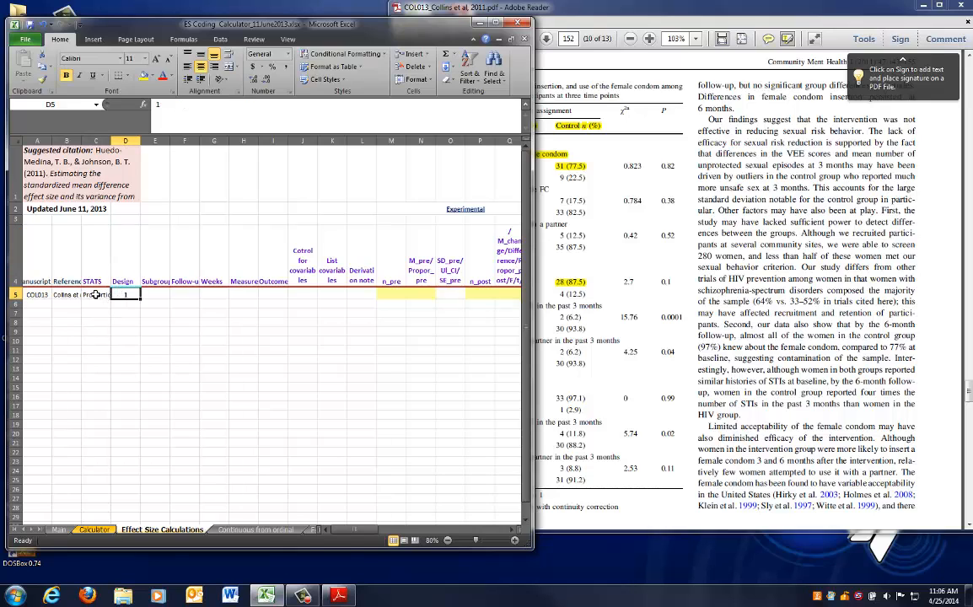
{"action": "left_click_drag", "start_coordinate": [97, 294], "coordinate": [123, 294]}
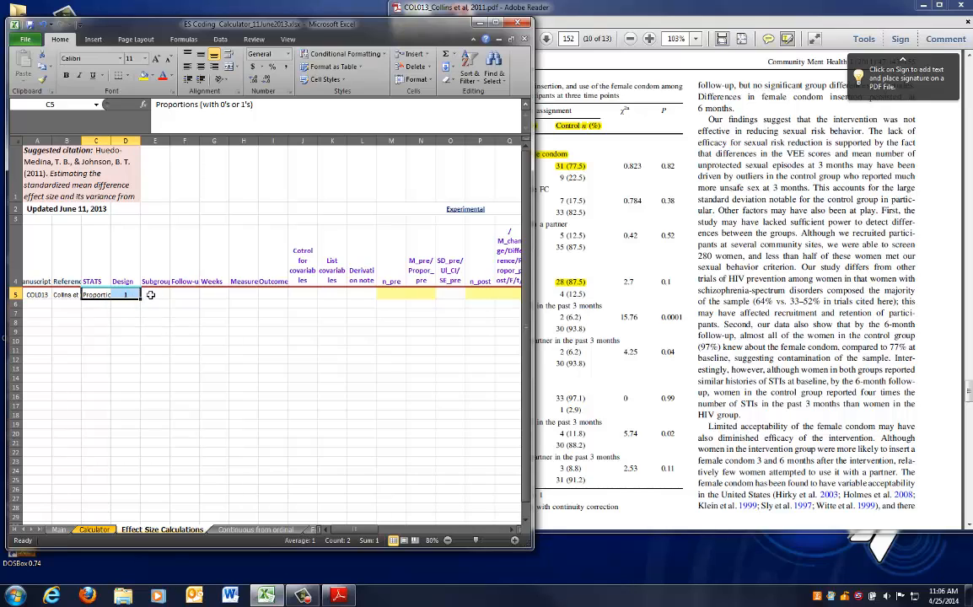
Step: Enter HIV vs Control as the Subgroup in row 5, matching the treatment assignment columns of Table 4
{"action": "left_click", "coordinate": [151, 293]}
{"action": "key", "text": "Up"}
{"action": "key", "text": "Down"}
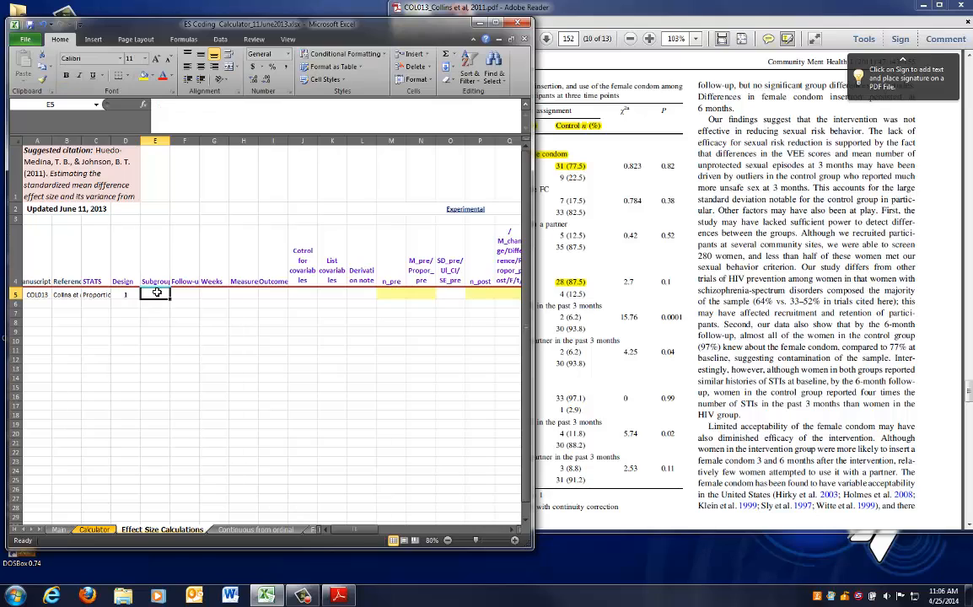
{"action": "left_click", "coordinate": [735, 247]}
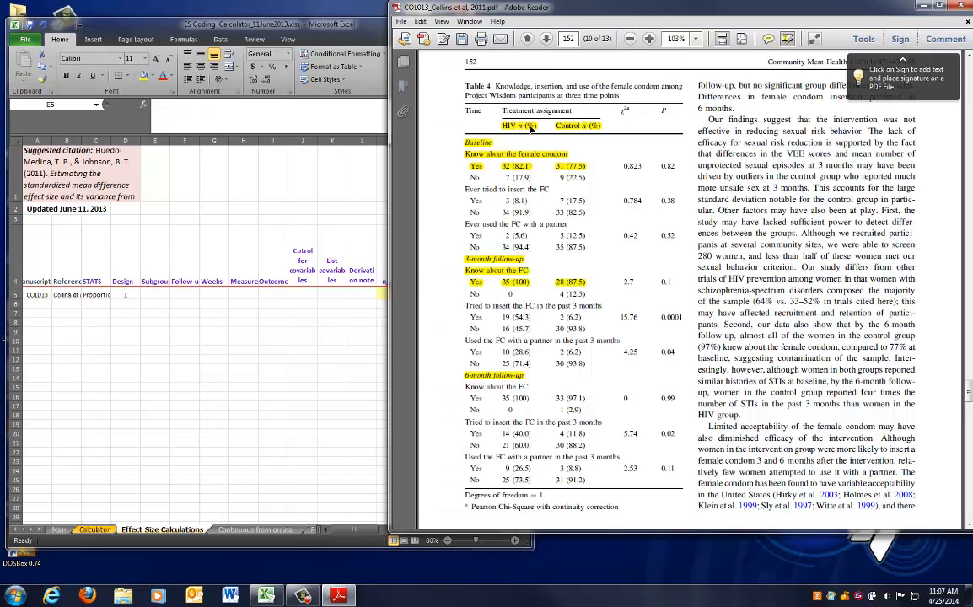
{"action": "left_click", "coordinate": [285, 332]}
{"action": "type", "text": "HI"}
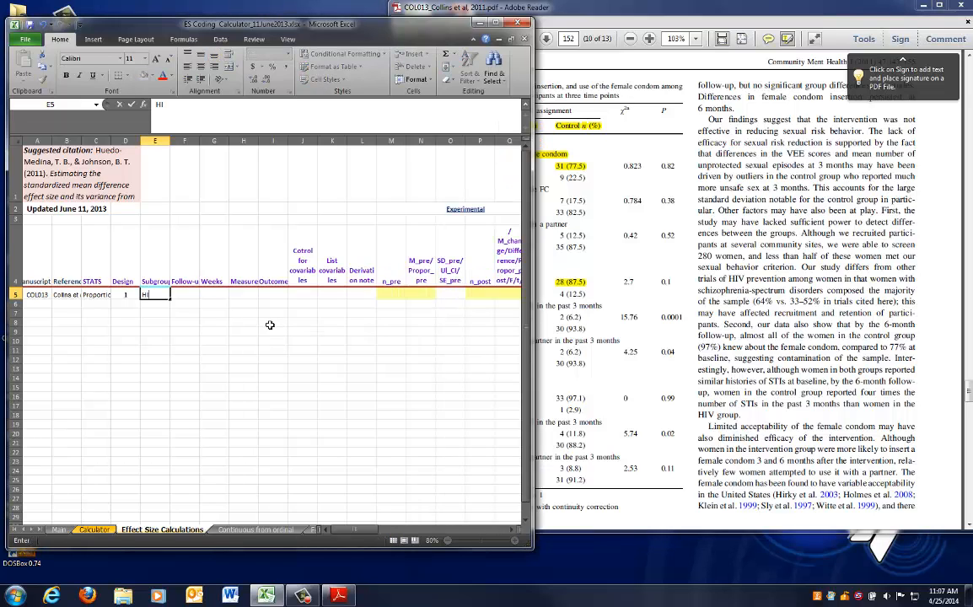
{"action": "type", "text": "V vs Control"}
{"action": "key", "text": "Return"}
{"action": "key", "text": "Up"}
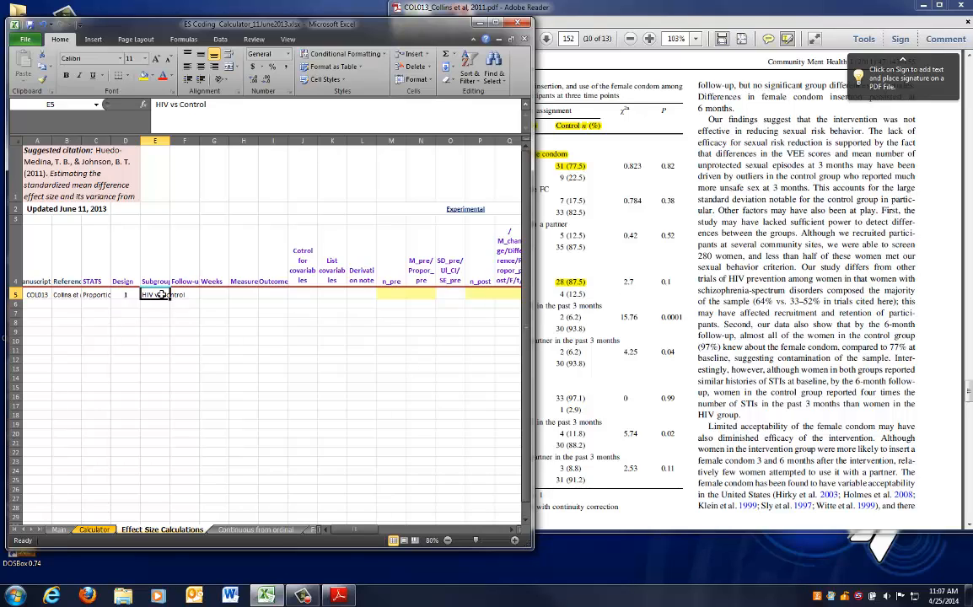
Step: Consult Table 4's follow-up time points and enter 1 as the Follow-up number in row 5
{"action": "left_click", "coordinate": [784, 281]}
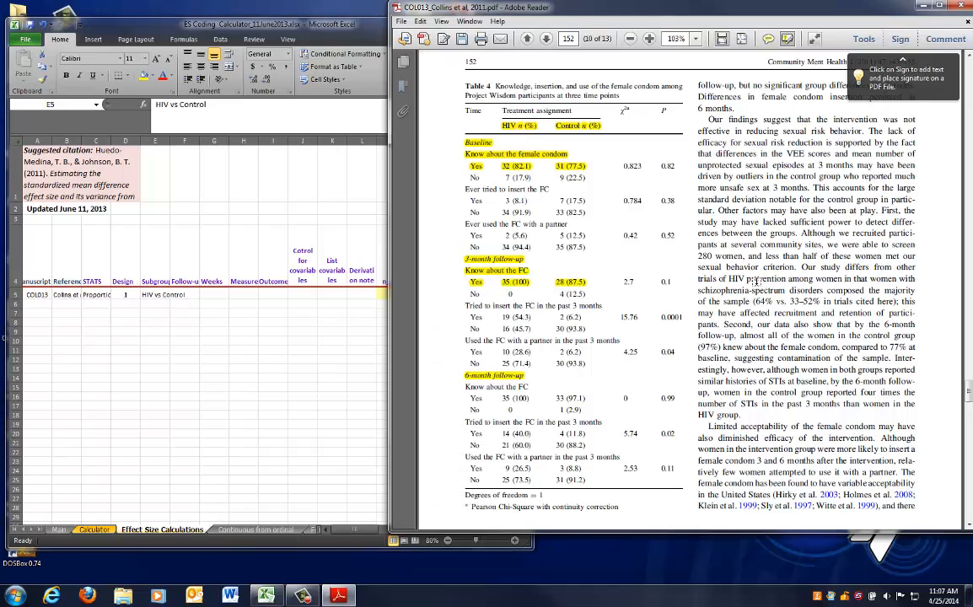
{"action": "left_click", "coordinate": [262, 345]}
{"action": "left_click", "coordinate": [190, 295]}
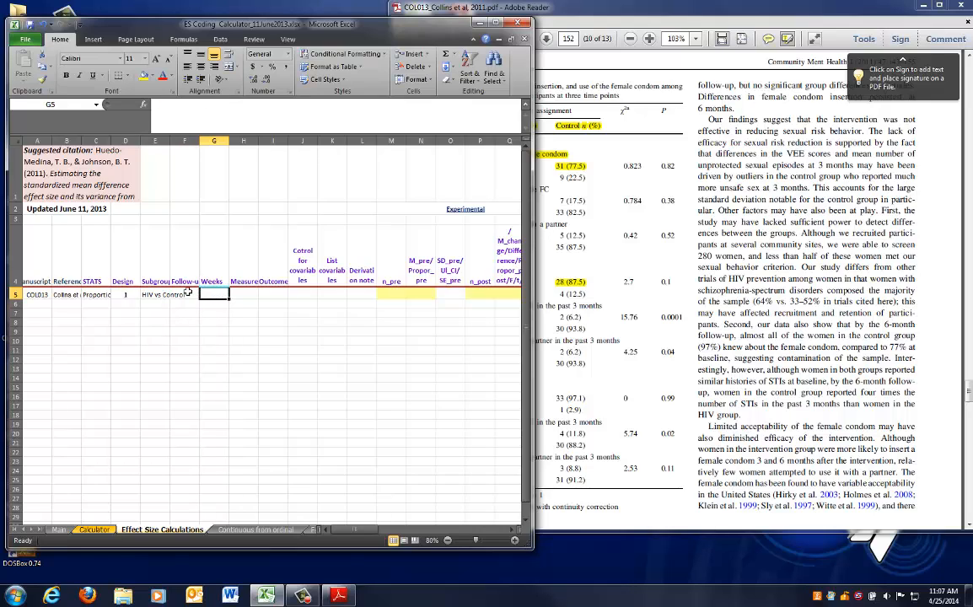
{"action": "left_click", "coordinate": [185, 281]}
{"action": "key", "text": "Return"}
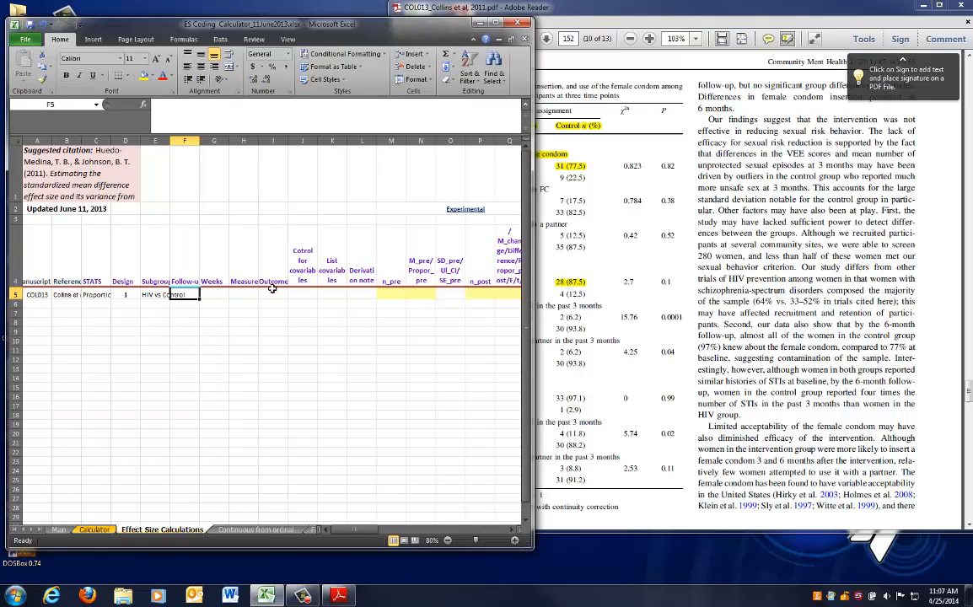
{"action": "left_click", "coordinate": [738, 299]}
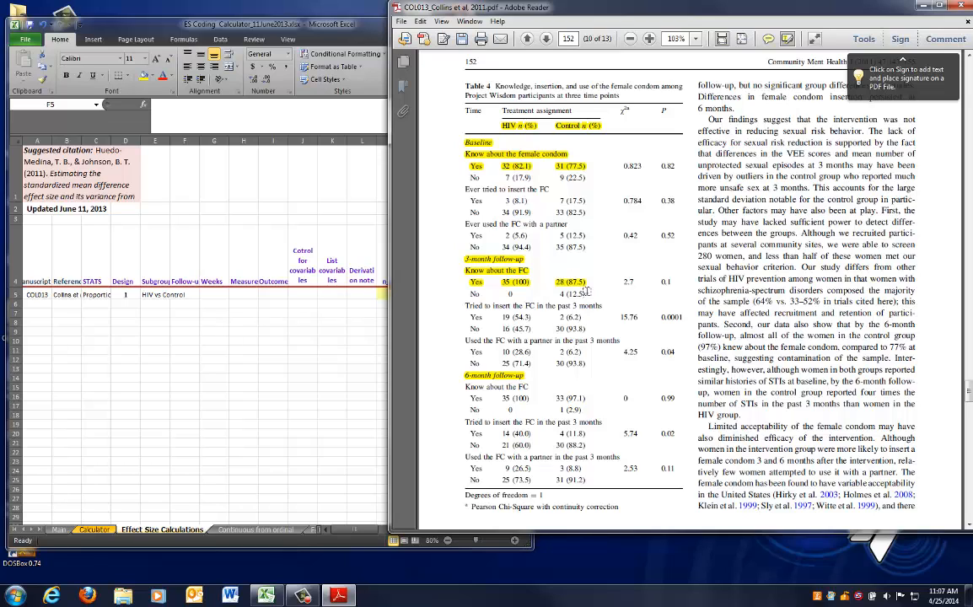
{"action": "left_click", "coordinate": [172, 297]}
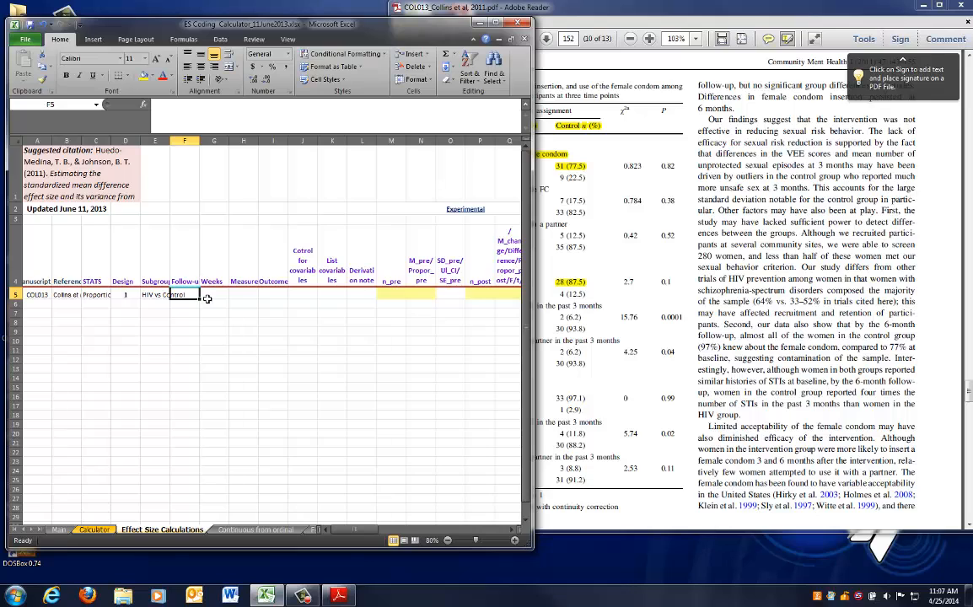
{"action": "left_click", "coordinate": [651, 300]}
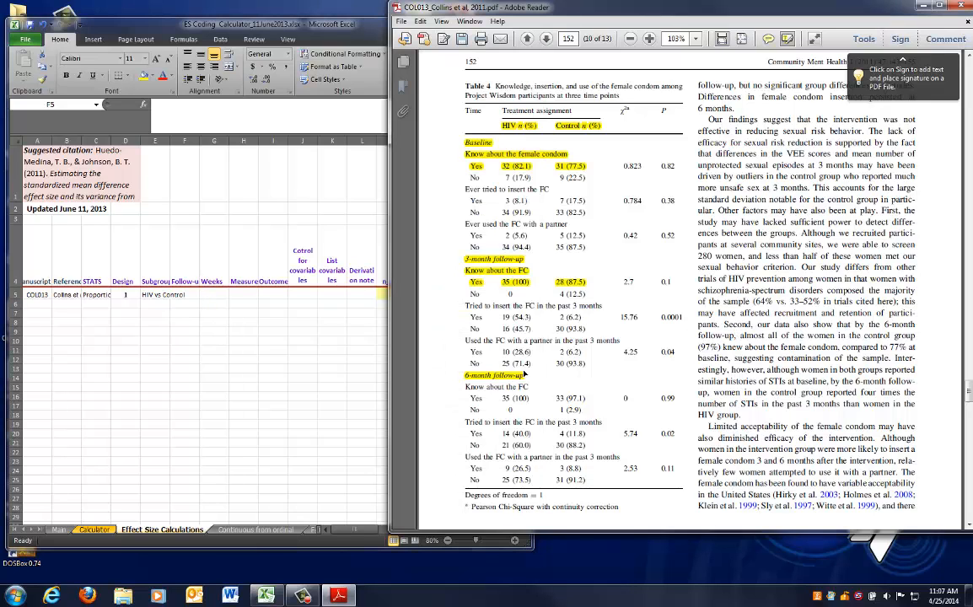
{"action": "left_click", "coordinate": [274, 343]}
{"action": "type", "text": "1"}
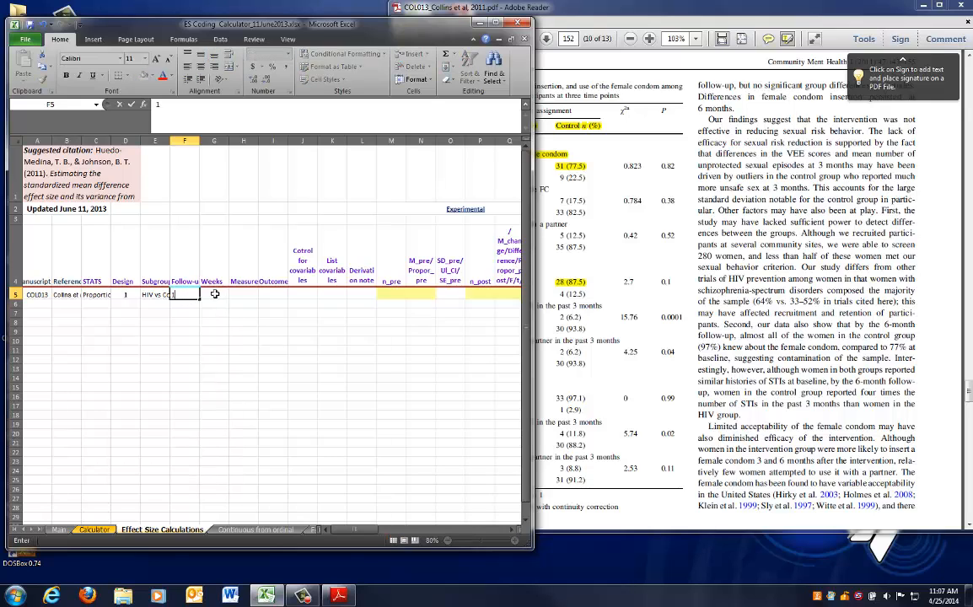
Step: Enter 12-Week FUP in the Weeks column of row 5 for the article's 3-month follow-up
{"action": "left_click", "coordinate": [215, 294]}
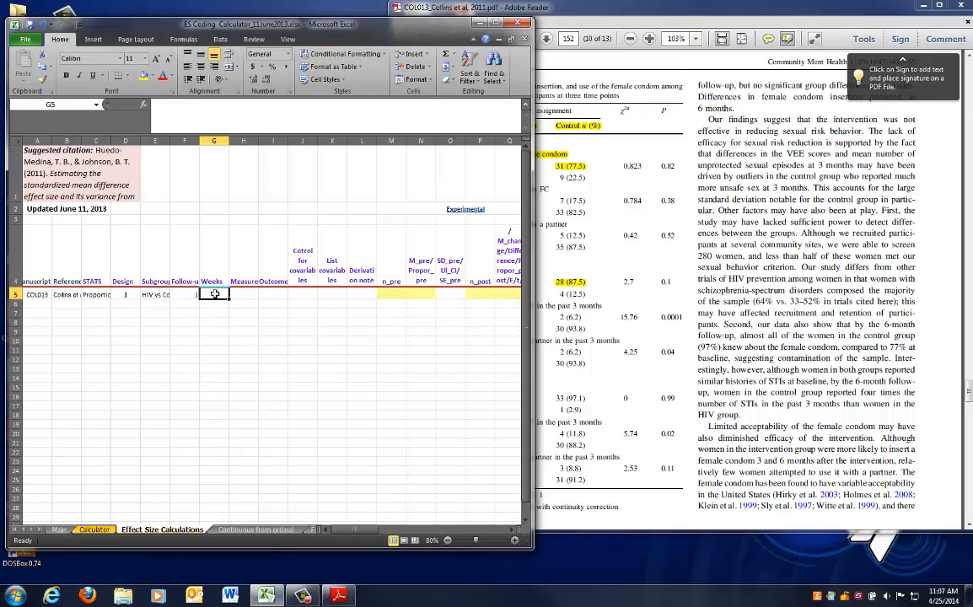
{"action": "left_click", "coordinate": [626, 251]}
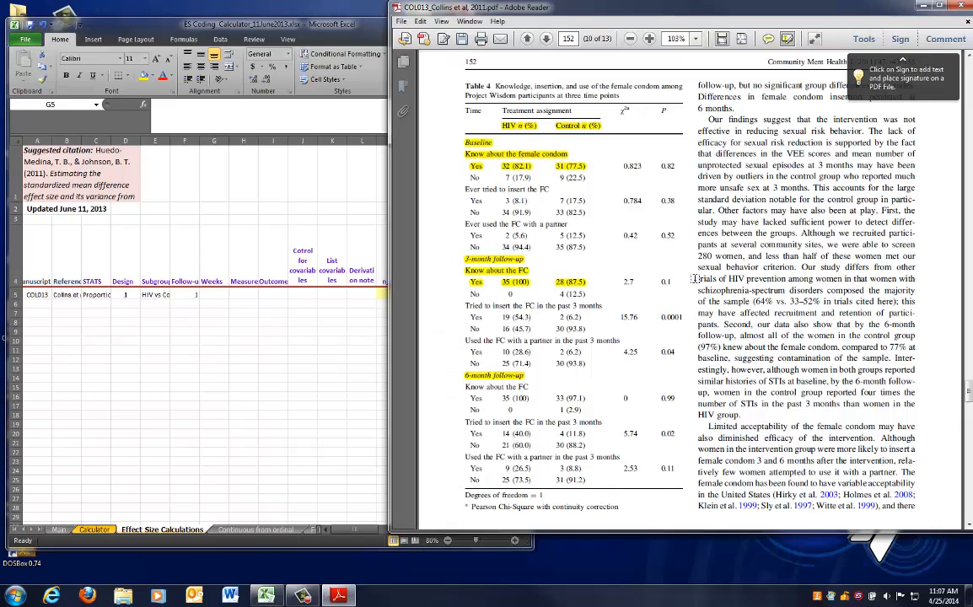
{"action": "left_click", "coordinate": [215, 268]}
{"action": "double_click", "coordinate": [214, 289]}
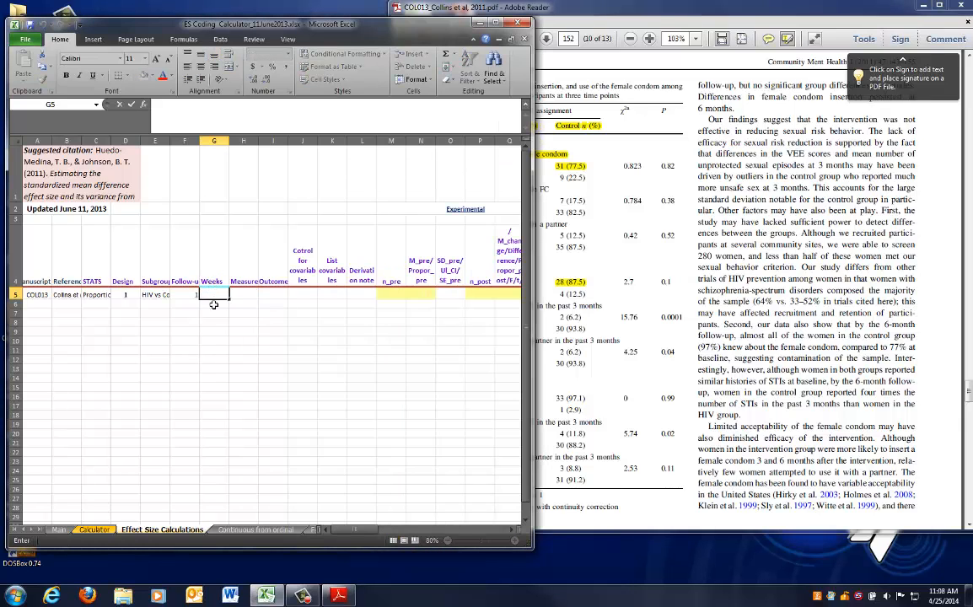
{"action": "left_click", "coordinate": [720, 270]}
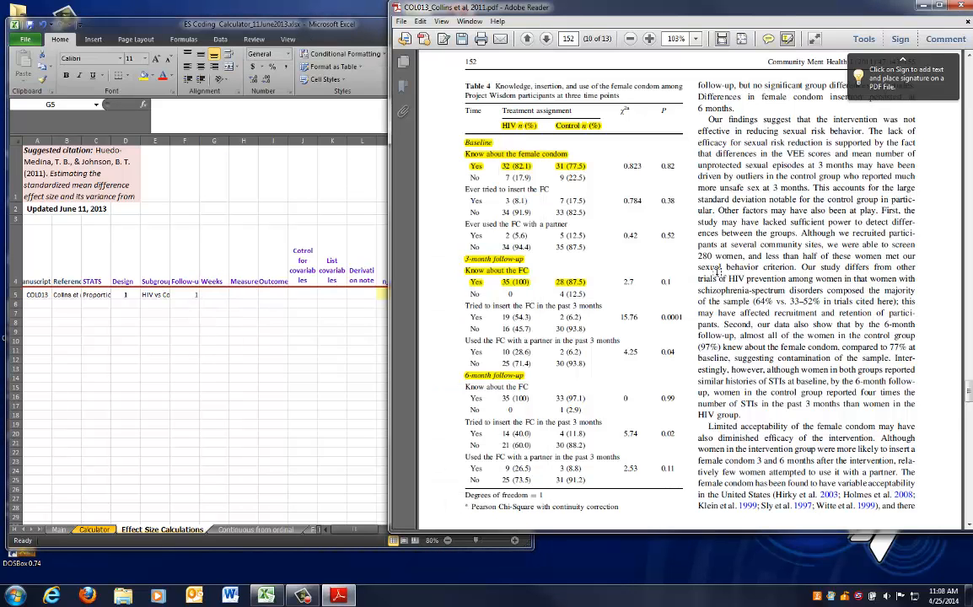
{"action": "left_click", "coordinate": [214, 295]}
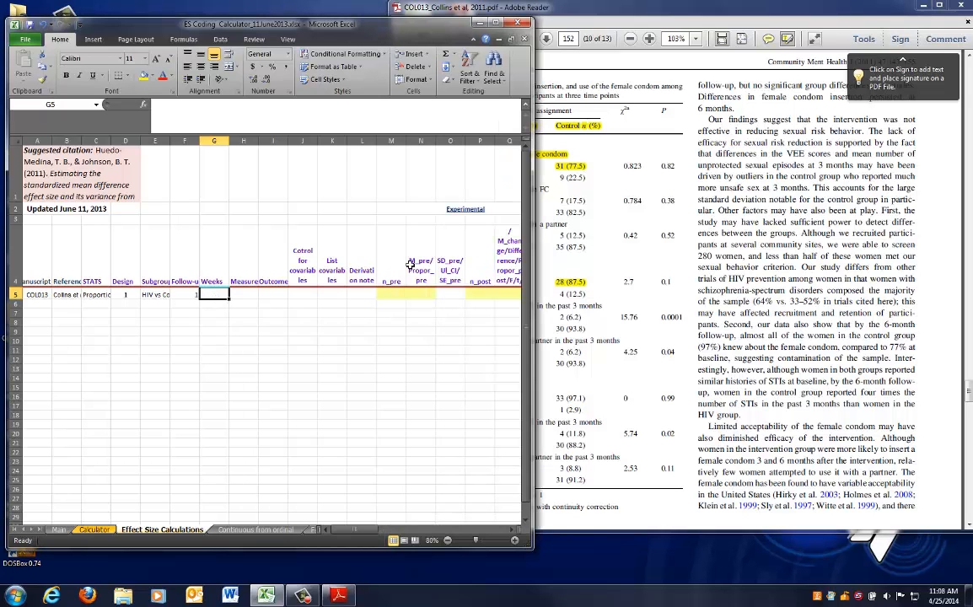
{"action": "type", "text": "Week FUP"}
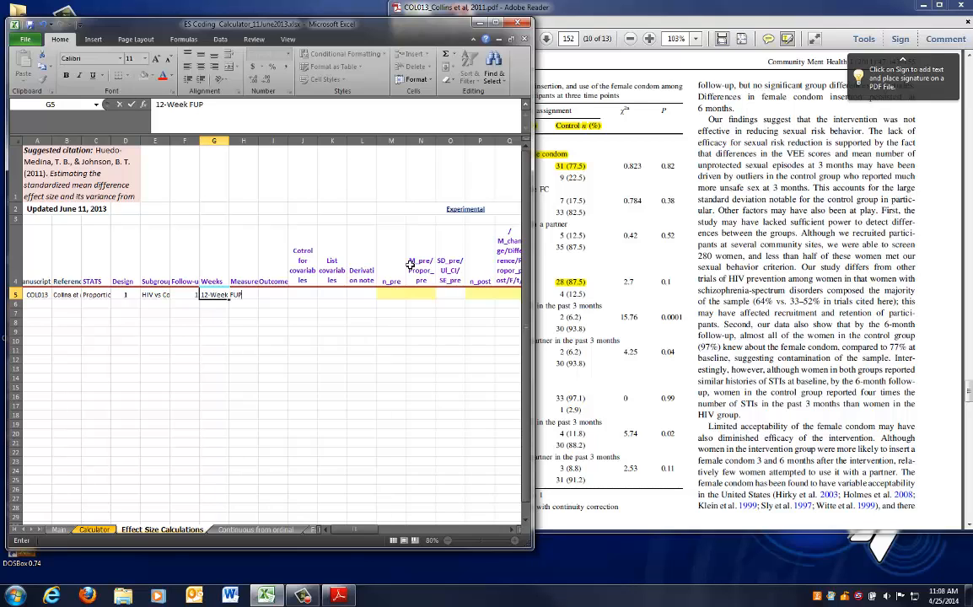
{"action": "key", "text": "Return"}
{"action": "key", "text": "Up"}
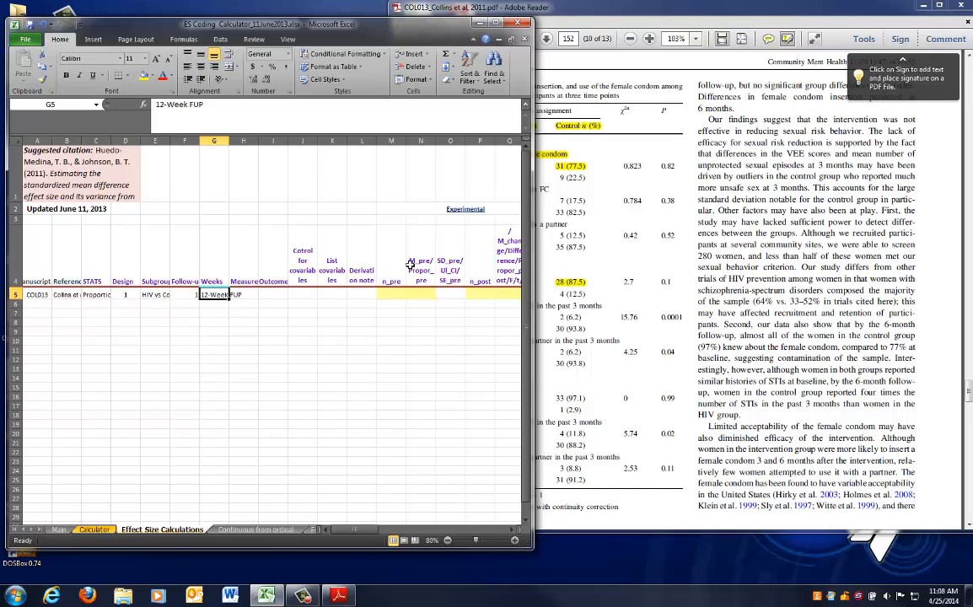
Step: Enter Know about the female condom as the Measure in row 5, using the item wording from Table 4
{"action": "key", "text": "Right"}
{"action": "left_click", "coordinate": [726, 269]}
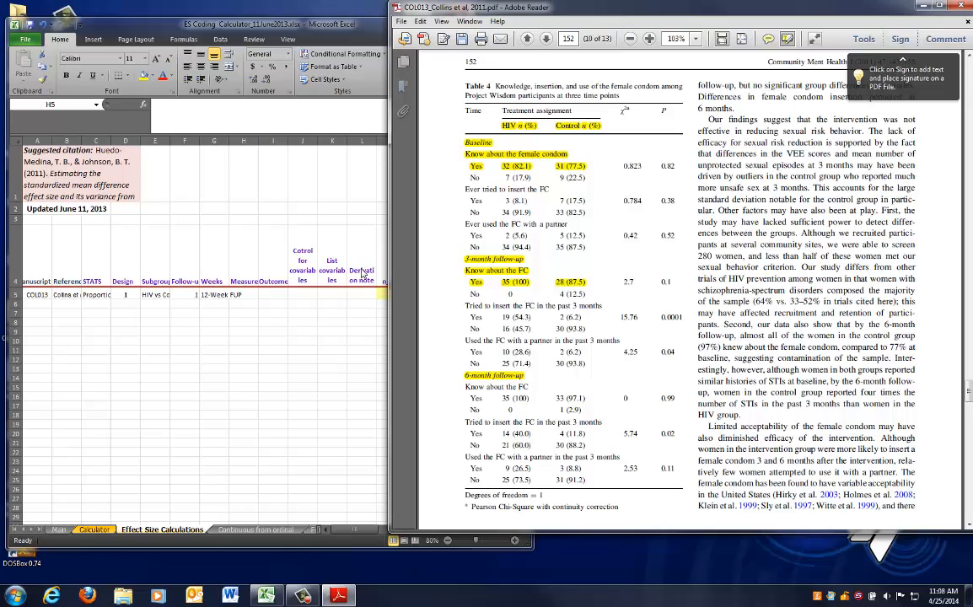
{"action": "left_click", "coordinate": [263, 276]}
{"action": "type", "text": "Kno"}
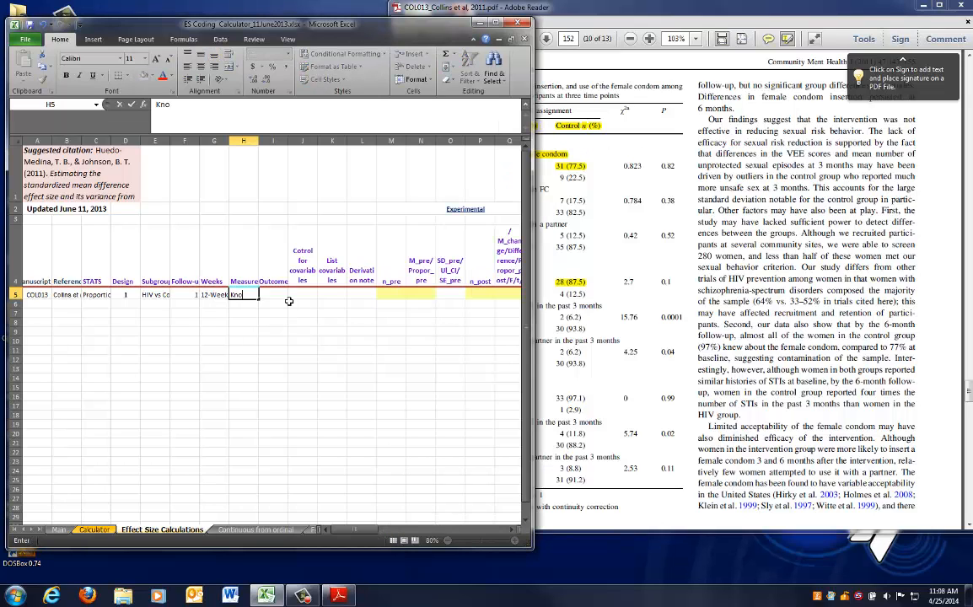
{"action": "type", "text": "w about the female condom"}
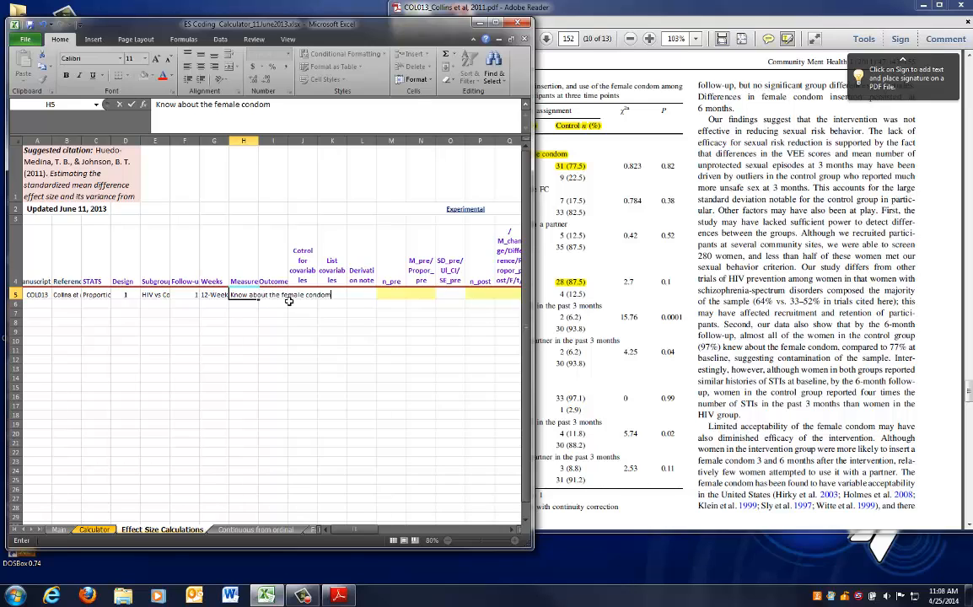
{"action": "key", "text": "Return"}
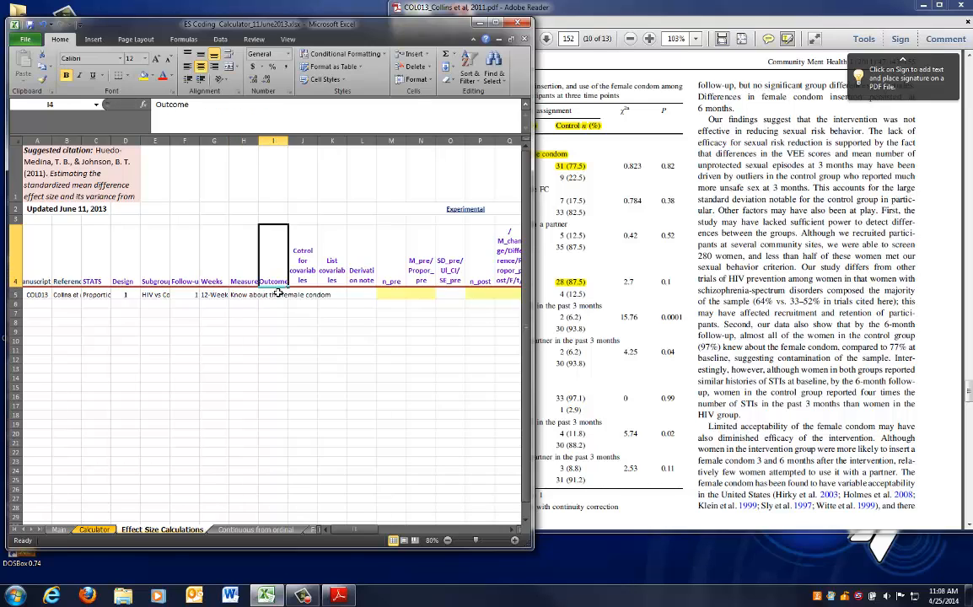
Step: Review the Outcome and the two covariate columns of the sheet, and check Table 4 for covariate adjustments
{"action": "left_click", "coordinate": [275, 293]}
{"action": "left_click", "coordinate": [271, 280]}
{"action": "left_click", "coordinate": [274, 293]}
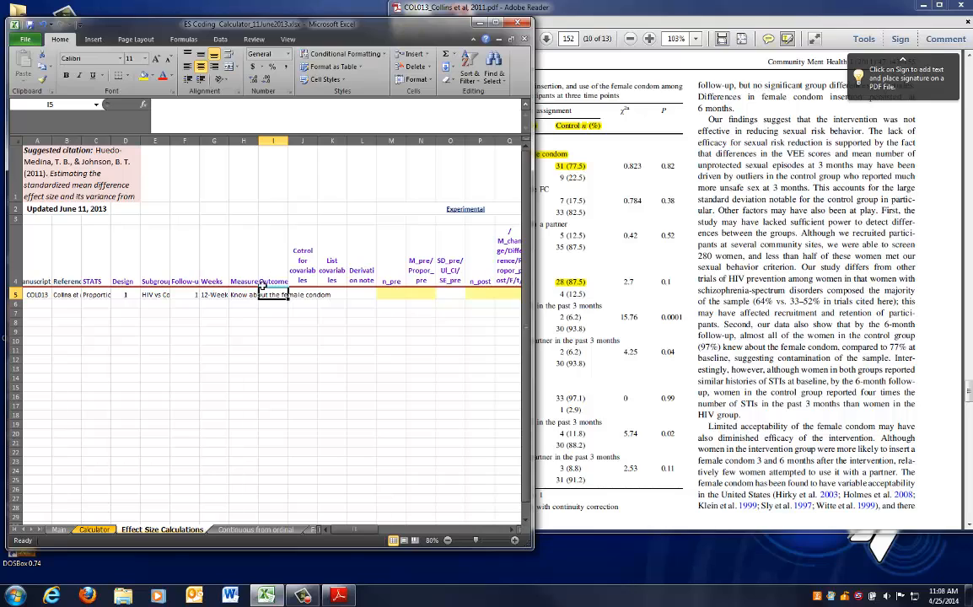
{"action": "left_click", "coordinate": [314, 276]}
{"action": "left_click_drag", "start_coordinate": [319, 277], "coordinate": [330, 280]}
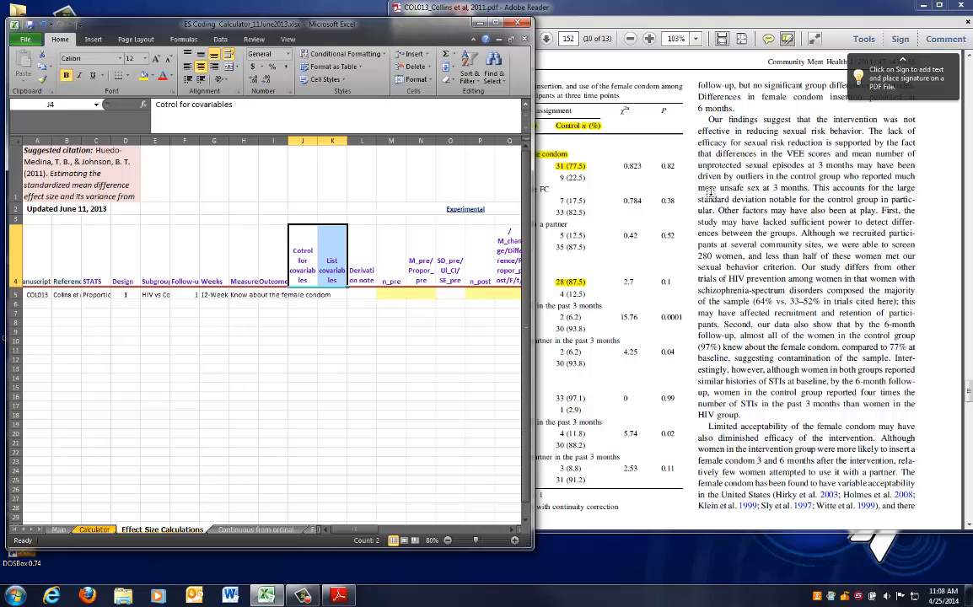
{"action": "left_click", "coordinate": [747, 195]}
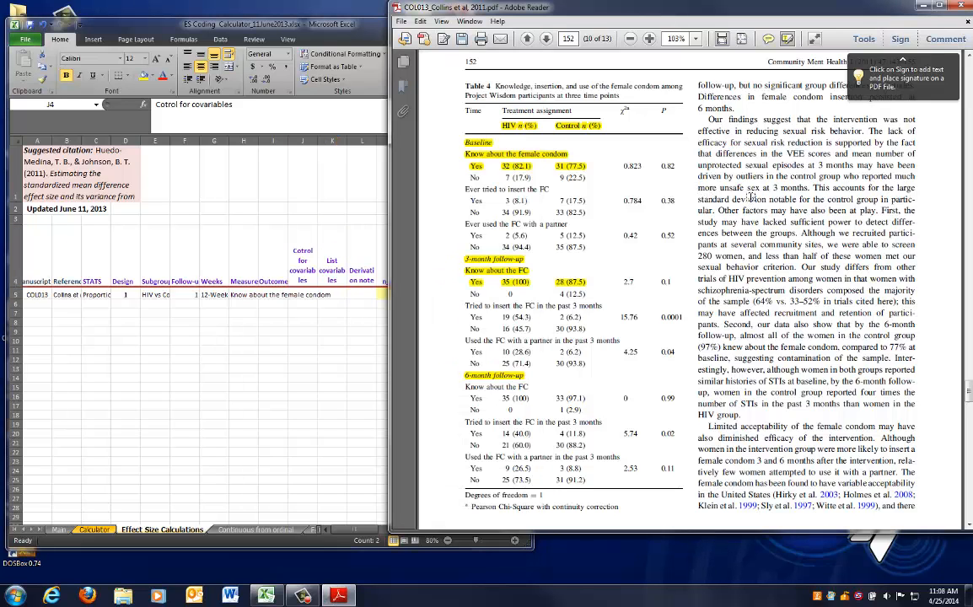
{"action": "scroll", "coordinate": [749, 196], "scroll_direction": "down", "scroll_amount": 1}
{"action": "scroll", "coordinate": [749, 196], "scroll_direction": "up", "scroll_amount": 1}
{"action": "left_click", "coordinate": [307, 256]}
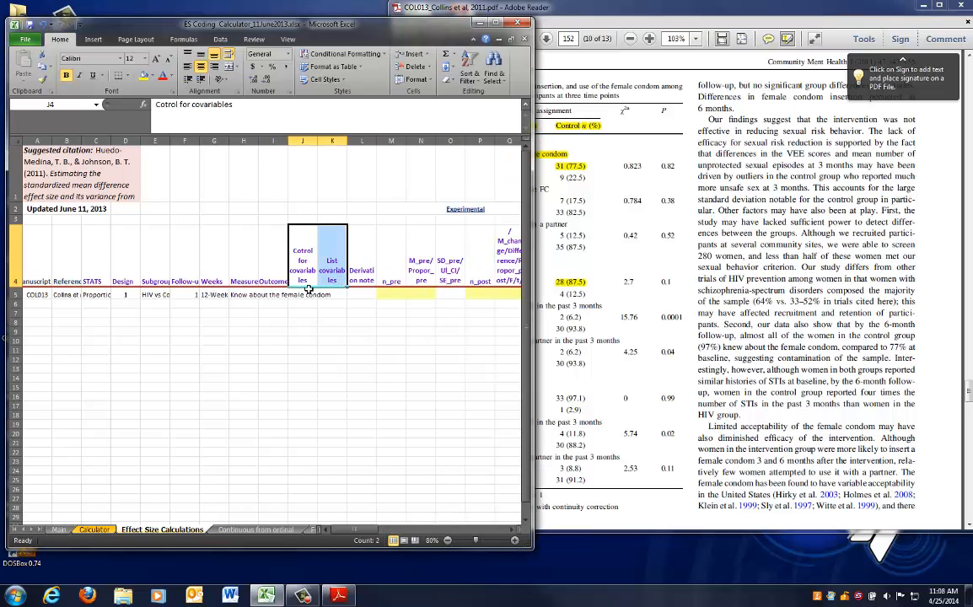
Step: Check the Derivation note column, and highlight page number 152 and the Table 4 label in the article
{"action": "left_click", "coordinate": [362, 293]}
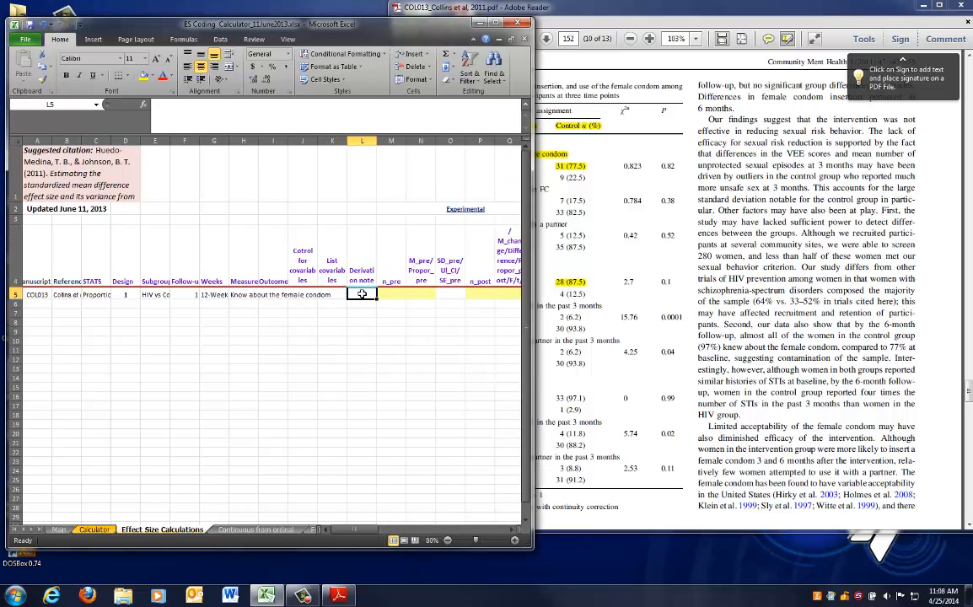
{"action": "key", "text": "Up"}
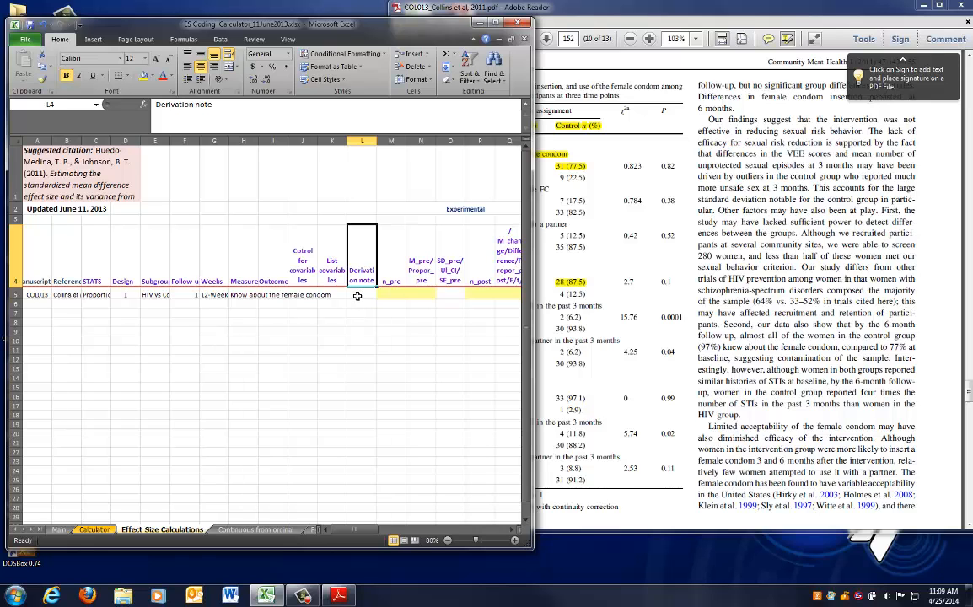
{"action": "left_click", "coordinate": [663, 257]}
{"action": "scroll", "coordinate": [732, 284], "scroll_direction": "up", "scroll_amount": 1}
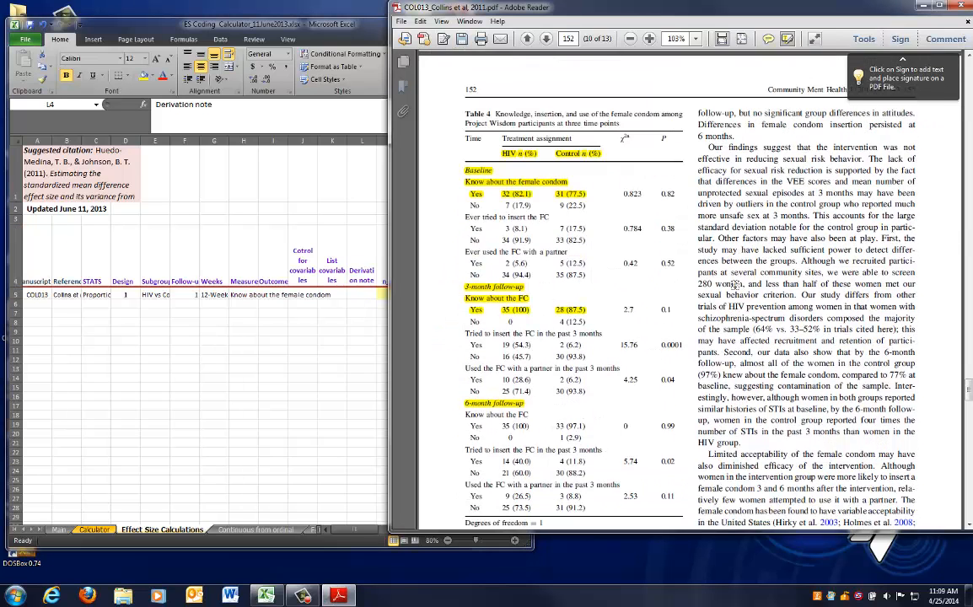
{"action": "left_click_drag", "start_coordinate": [467, 89], "coordinate": [479, 89]}
{"action": "scroll", "coordinate": [480, 193], "scroll_direction": "down", "scroll_amount": 1}
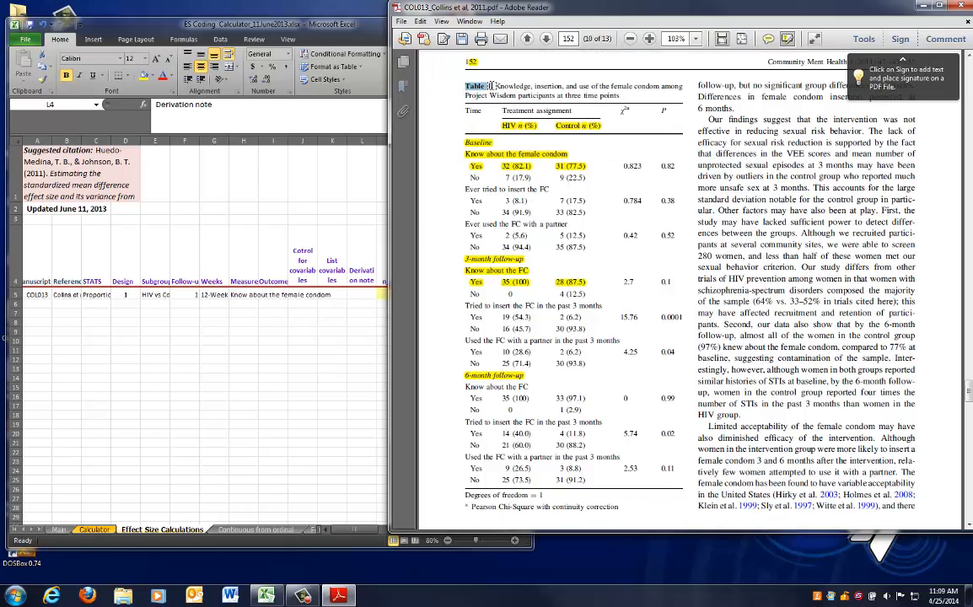
Step: Enter p152, Table 4 as the Derivation note in row 5
{"action": "left_click", "coordinate": [360, 295]}
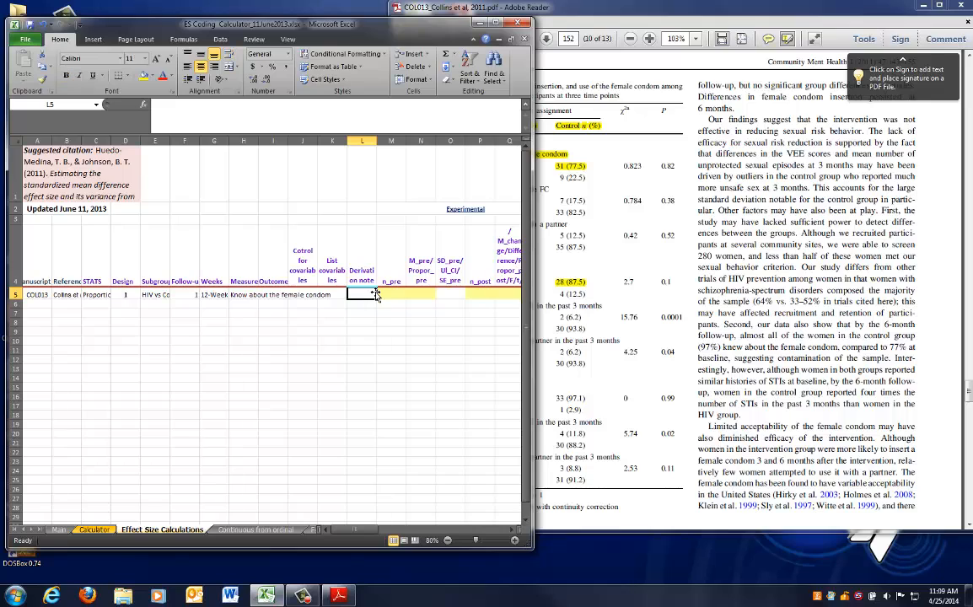
{"action": "type", "text": "p152, TR"}
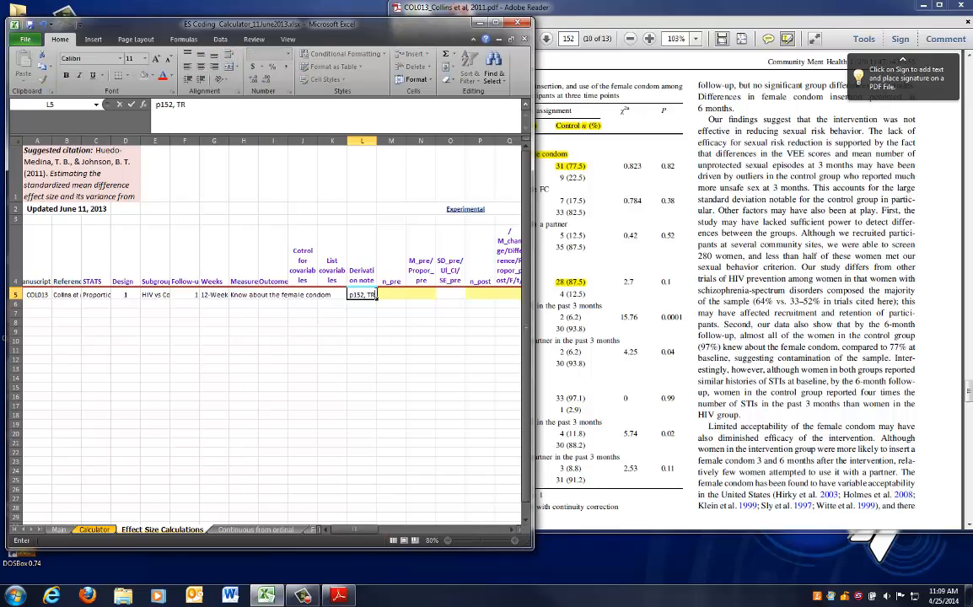
{"action": "key", "text": "BackSpace"}
{"action": "type", "text": "able 4"}
{"action": "key", "text": "Return"}
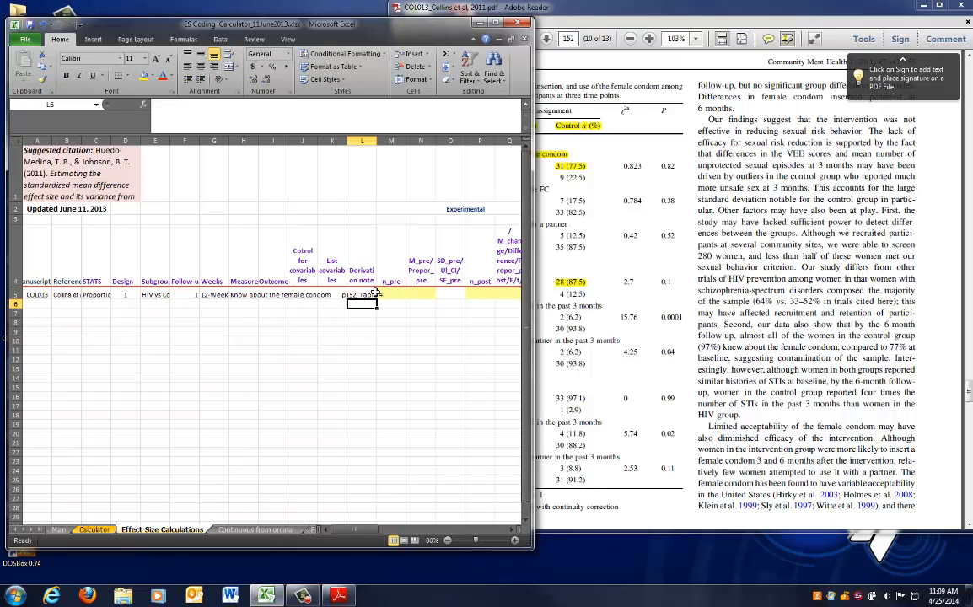
Step: Review the pre and post statistics column groups for the Experimental and Control conditions in the sheet
{"action": "left_click", "coordinate": [379, 294]}
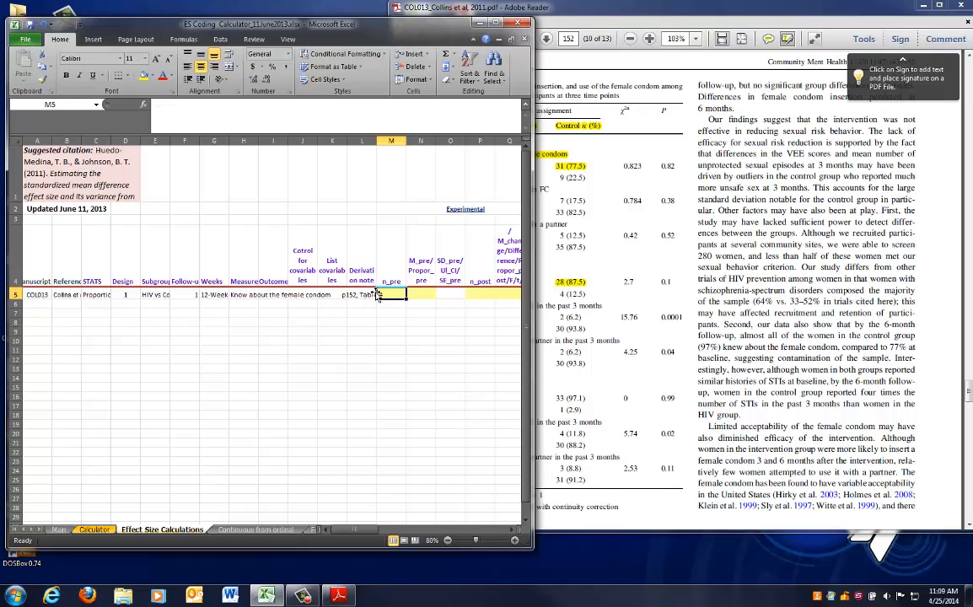
{"action": "key", "text": "Right"}
{"action": "key", "text": "Right"}
{"action": "key", "text": "Right"}
{"action": "key", "text": "Right"}
{"action": "key", "text": "Right"}
{"action": "key", "text": "Right"}
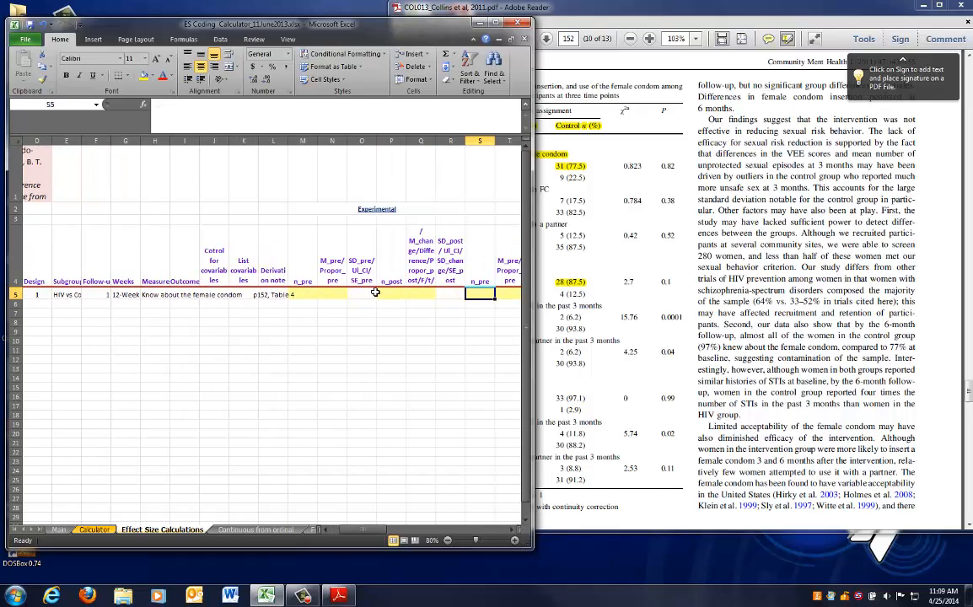
{"action": "key", "text": "Right"}
{"action": "key", "text": "Right"}
{"action": "key", "text": "Right"}
{"action": "key", "text": "Right"}
{"action": "key", "text": "Right"}
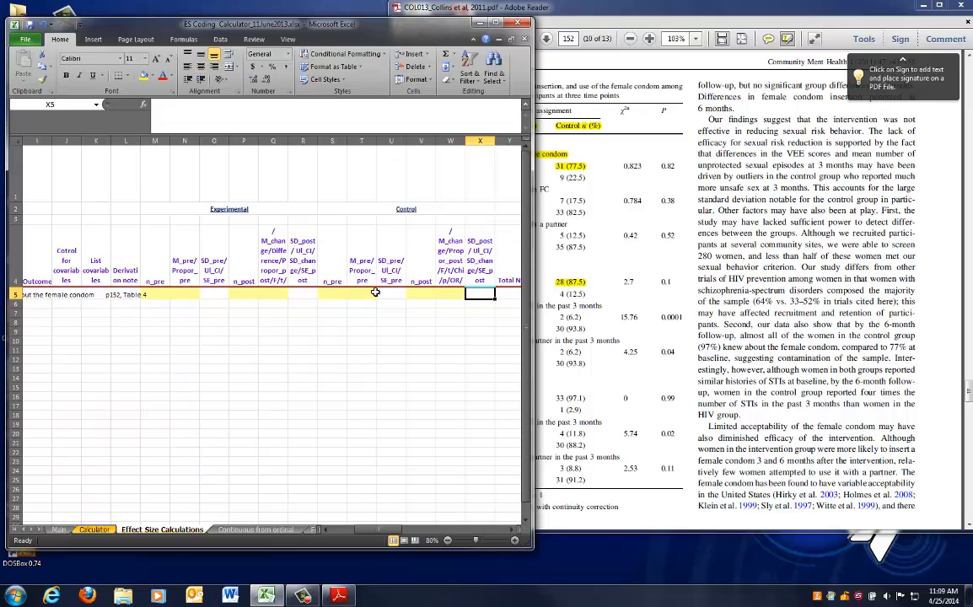
{"action": "left_click", "coordinate": [154, 141]}
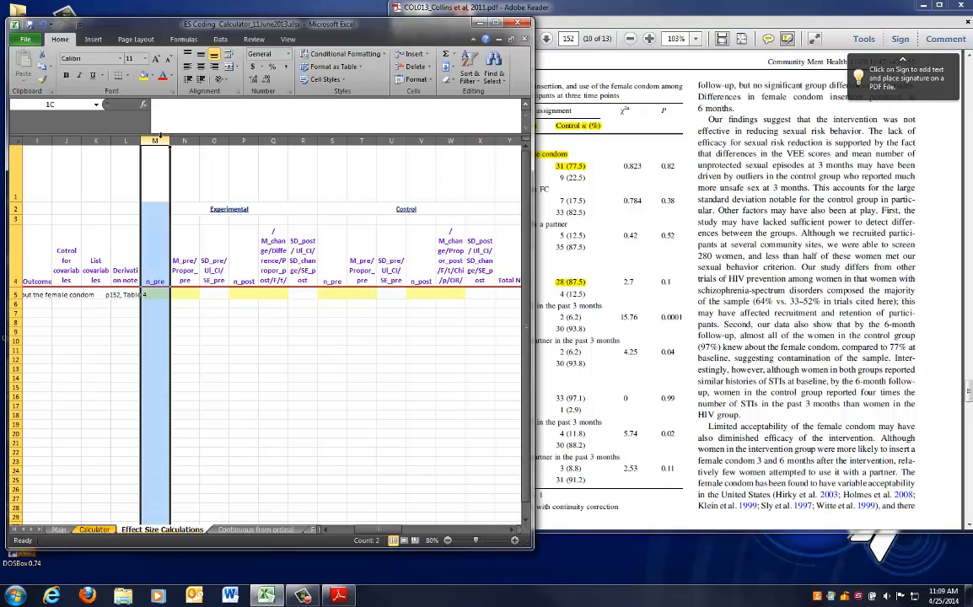
{"action": "left_click_drag", "start_coordinate": [159, 134], "coordinate": [204, 135]}
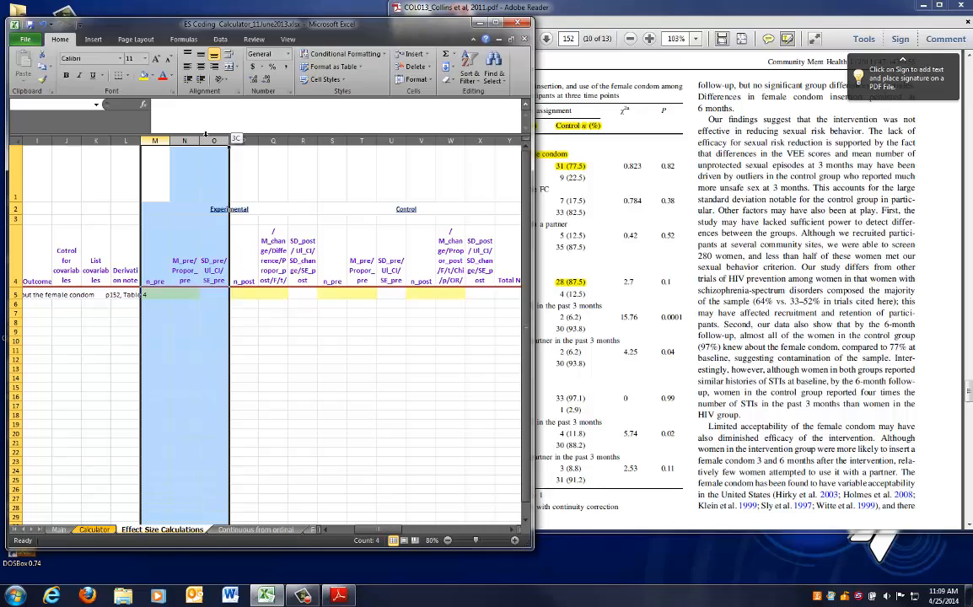
{"action": "left_click_drag", "start_coordinate": [242, 140], "coordinate": [479, 135]}
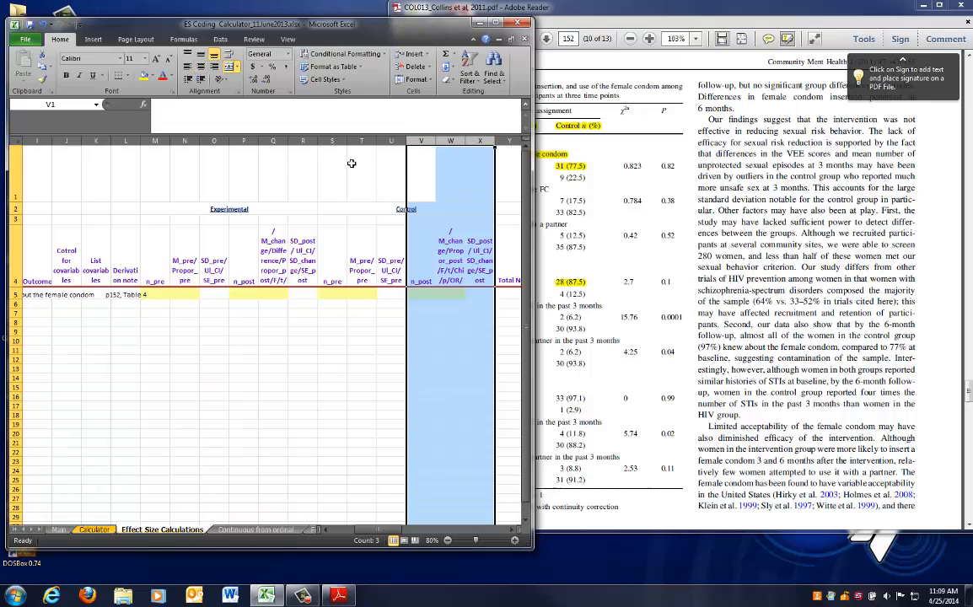
Step: Locate the n_pre and n_post columns and their row 5 cells for both the Experimental and Control groups
{"action": "left_click", "coordinate": [156, 141]}
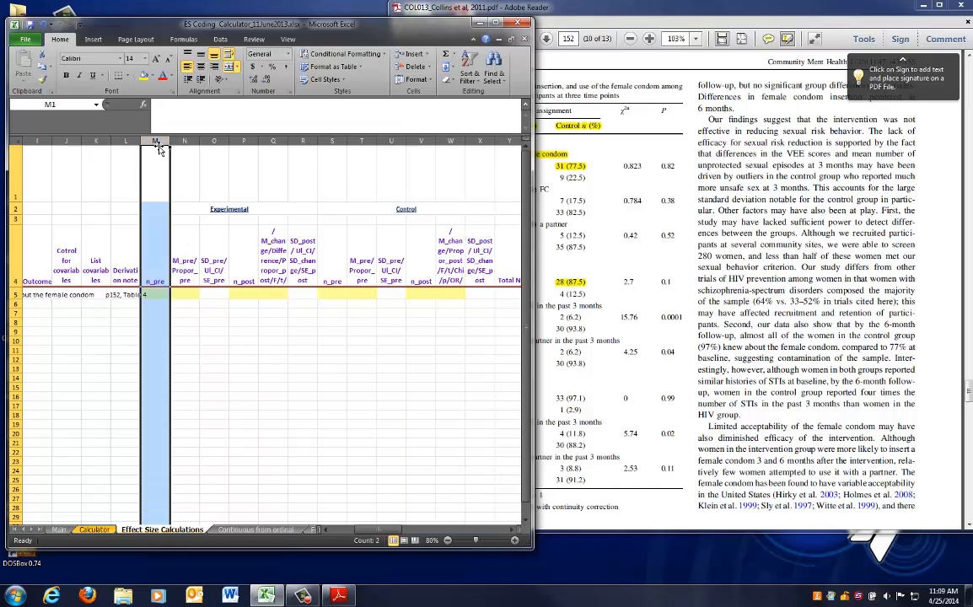
{"action": "left_click", "coordinate": [152, 292]}
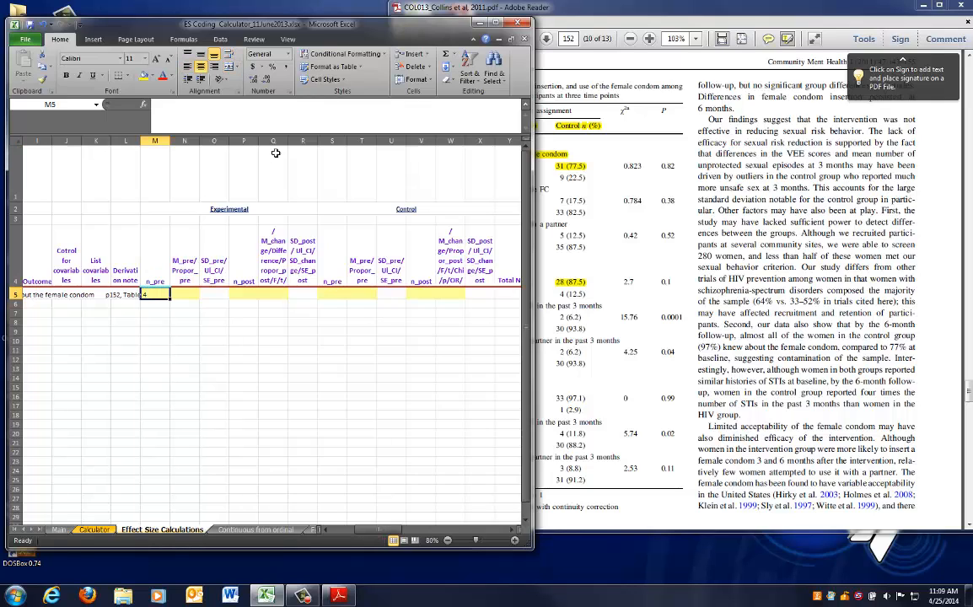
{"action": "left_click", "coordinate": [248, 140]}
{"action": "left_click", "coordinate": [239, 293]}
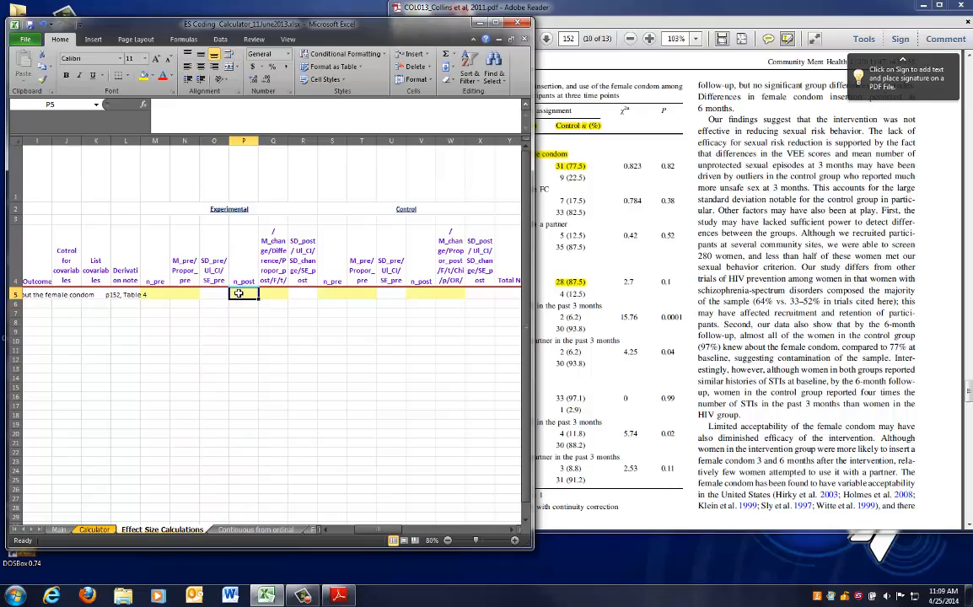
{"action": "left_click", "coordinate": [331, 140]}
{"action": "left_click", "coordinate": [329, 292]}
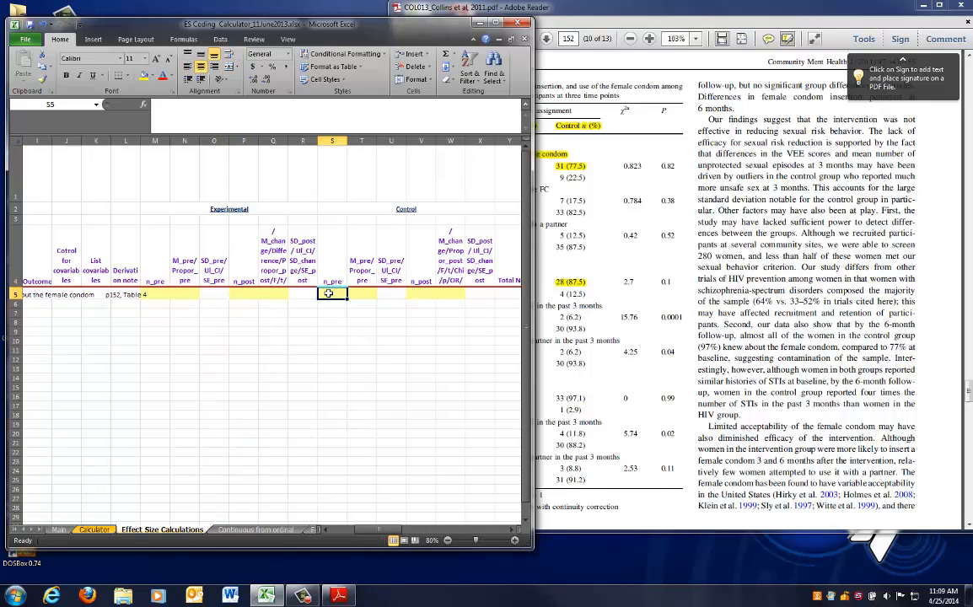
{"action": "left_click", "coordinate": [421, 140]}
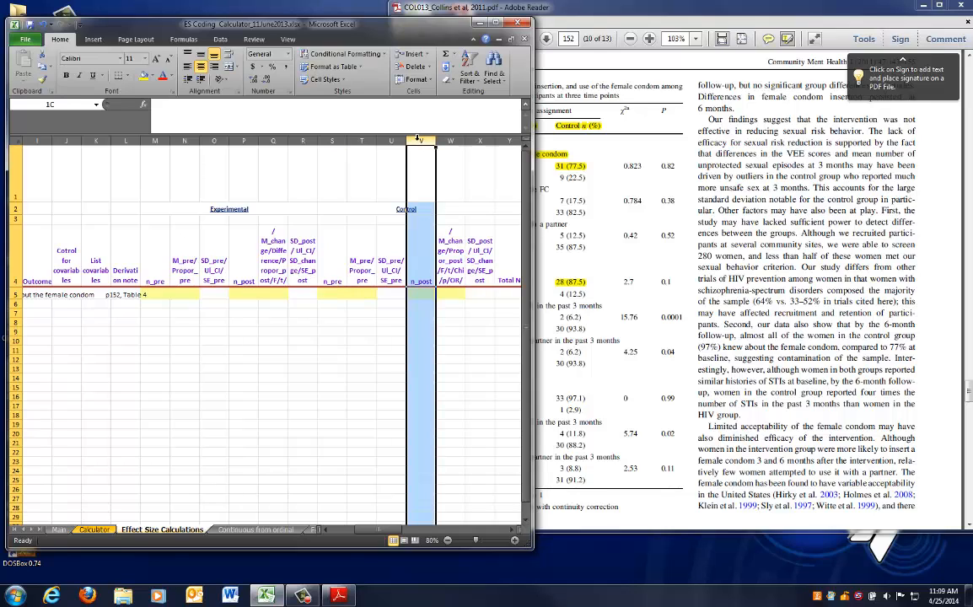
{"action": "left_click", "coordinate": [419, 293]}
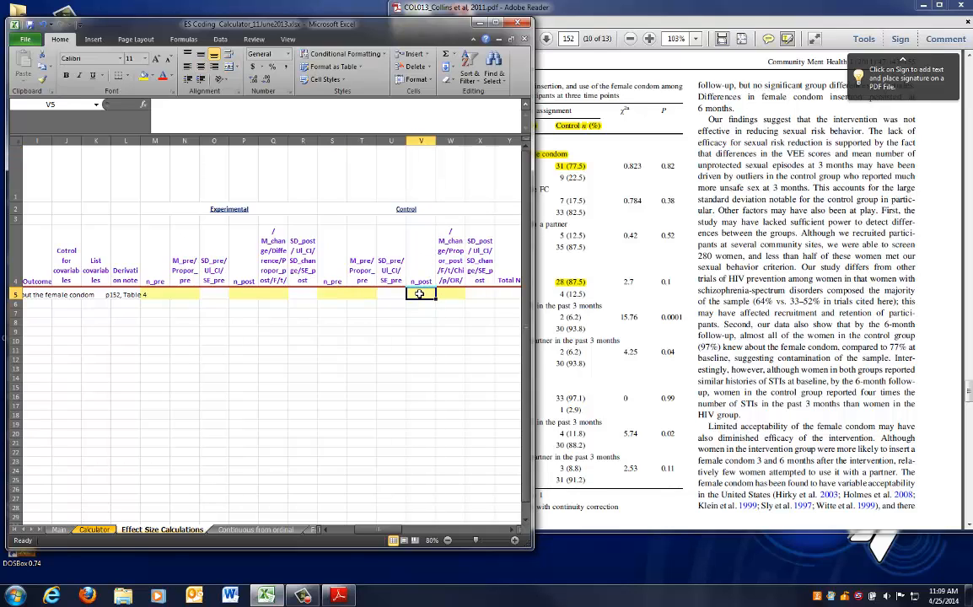
Step: Locate the row 5 proportion cells and examine the Experimental group's headers for the Propor_pre and Propor_post options
{"action": "left_click", "coordinate": [174, 293]}
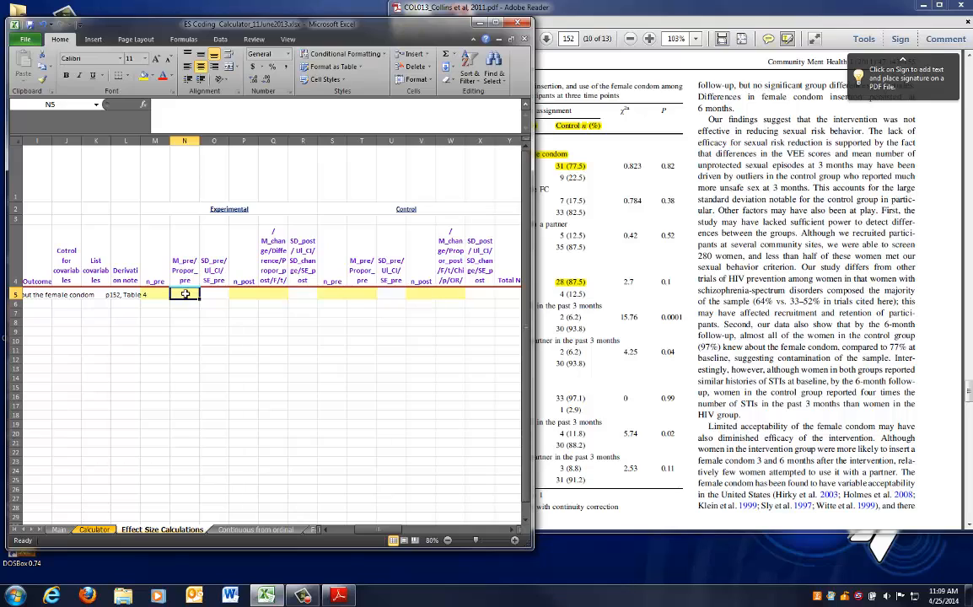
{"action": "left_click", "coordinate": [267, 293]}
{"action": "left_click", "coordinate": [360, 293]}
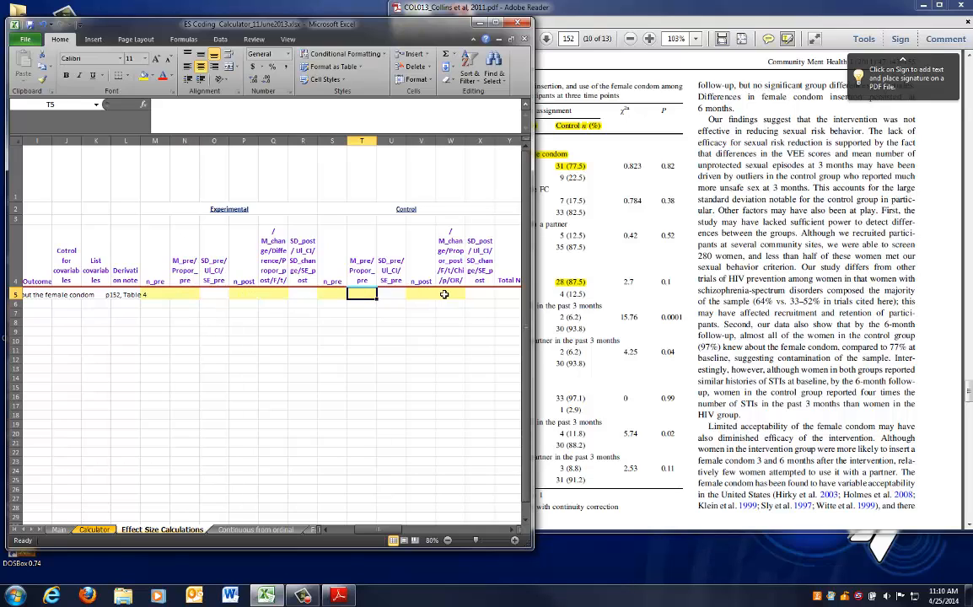
{"action": "left_click", "coordinate": [442, 292]}
{"action": "left_click", "coordinate": [185, 294]}
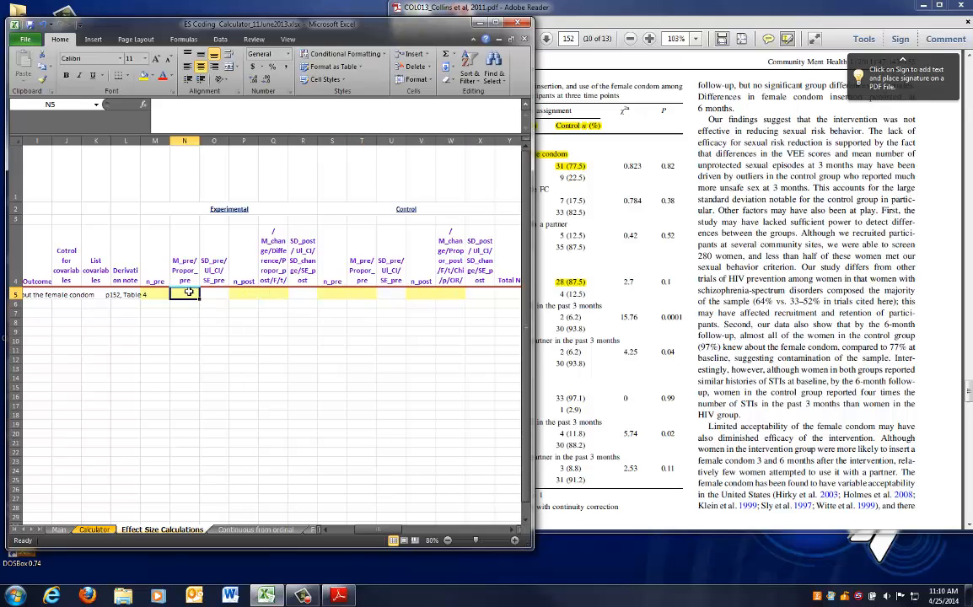
{"action": "left_click", "coordinate": [184, 281]}
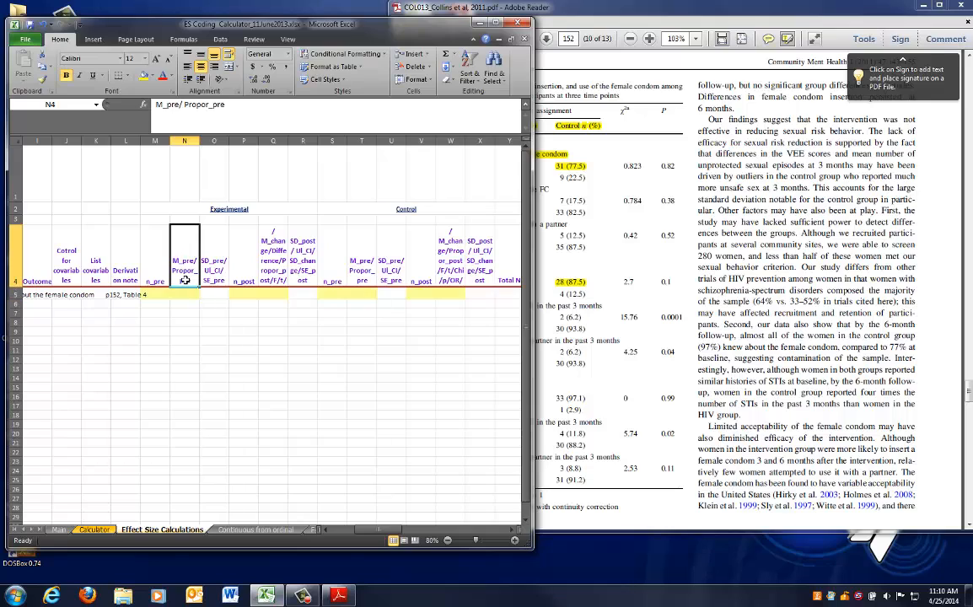
{"action": "left_click", "coordinate": [216, 105]}
{"action": "left_click_drag", "start_coordinate": [222, 105], "coordinate": [187, 104]}
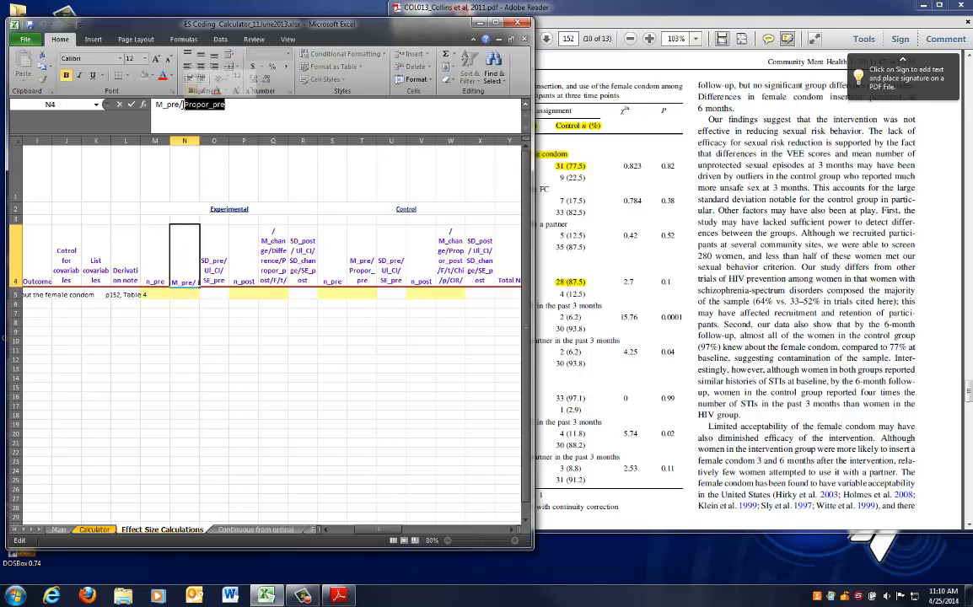
{"action": "left_click", "coordinate": [184, 293]}
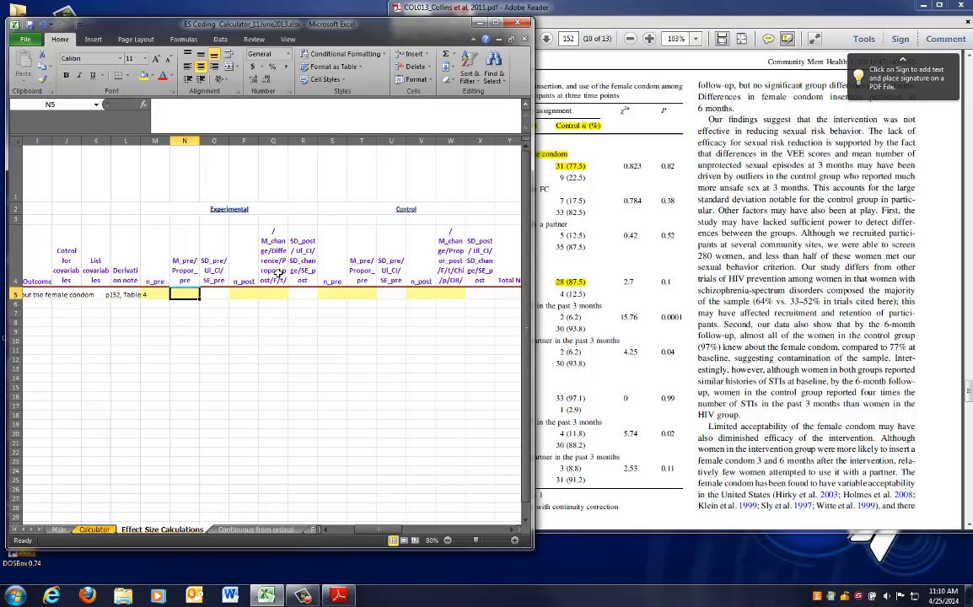
{"action": "left_click", "coordinate": [261, 246]}
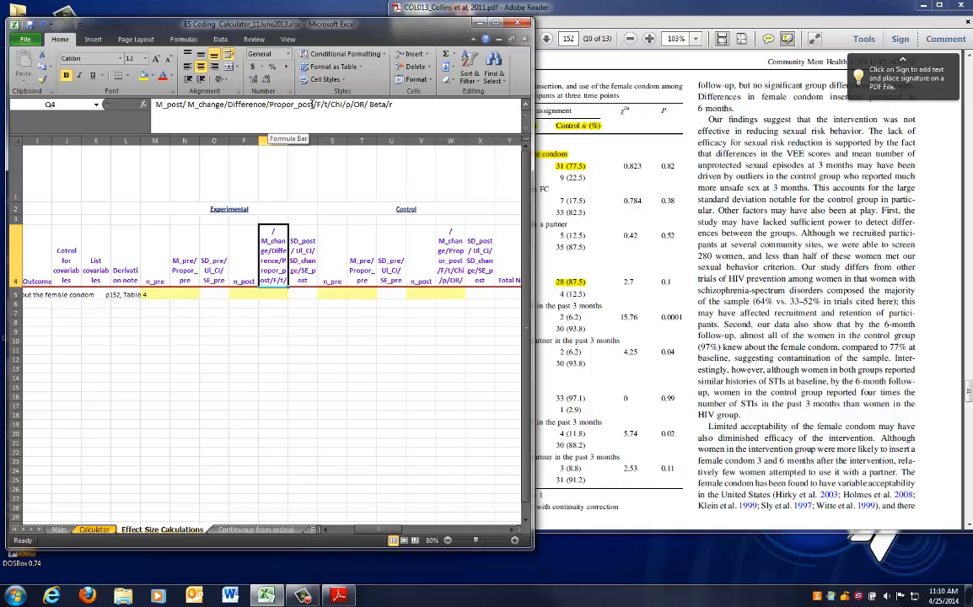
{"action": "left_click_drag", "start_coordinate": [312, 103], "coordinate": [268, 105]}
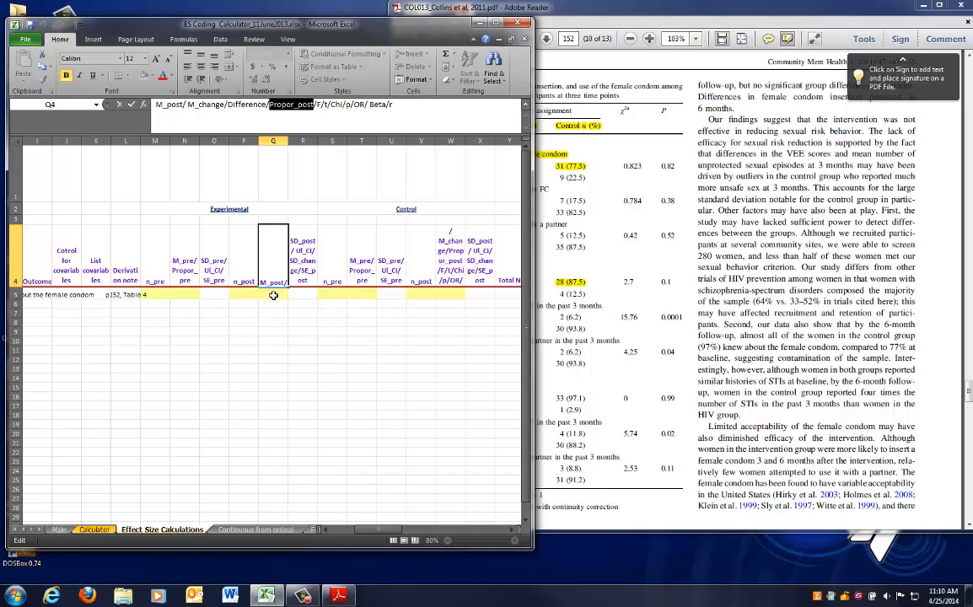
{"action": "left_click", "coordinate": [273, 294]}
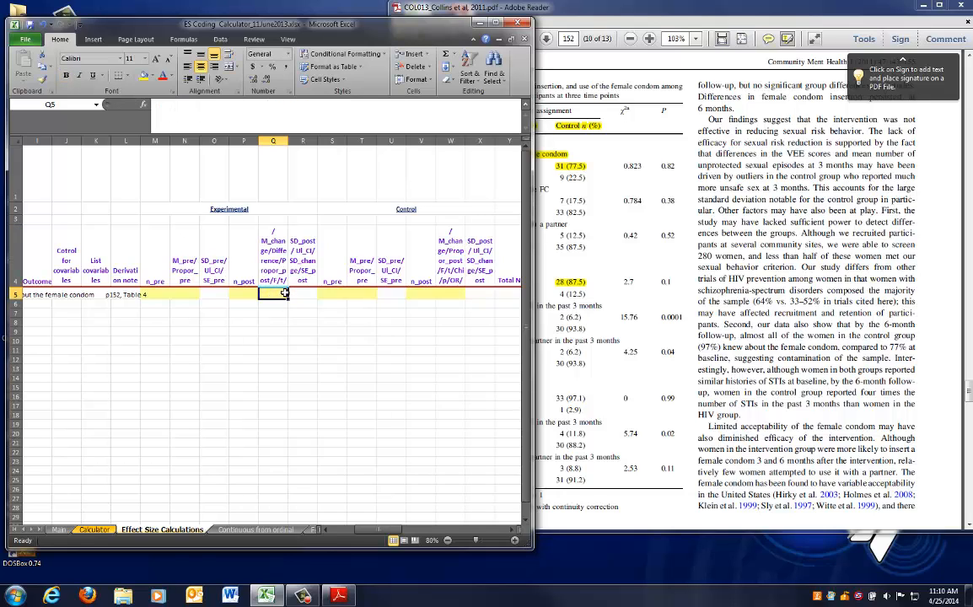
Step: Examine the Control group's headers for Propor_pre and Propor_post and locate their row 5 cells
{"action": "left_click", "coordinate": [369, 256]}
{"action": "left_click_drag", "start_coordinate": [274, 106], "coordinate": [184, 106]}
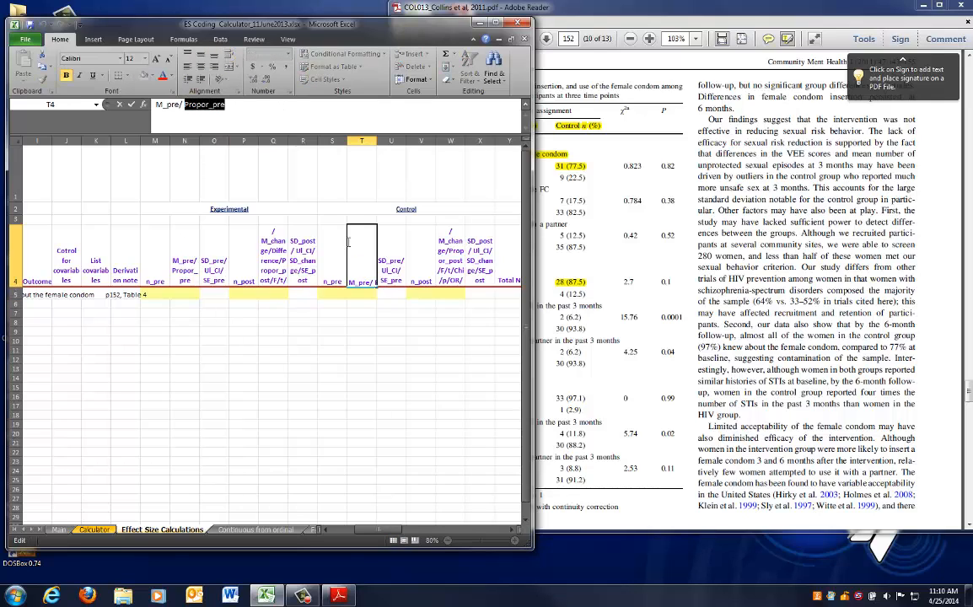
{"action": "left_click", "coordinate": [362, 294]}
{"action": "left_click", "coordinate": [453, 260]}
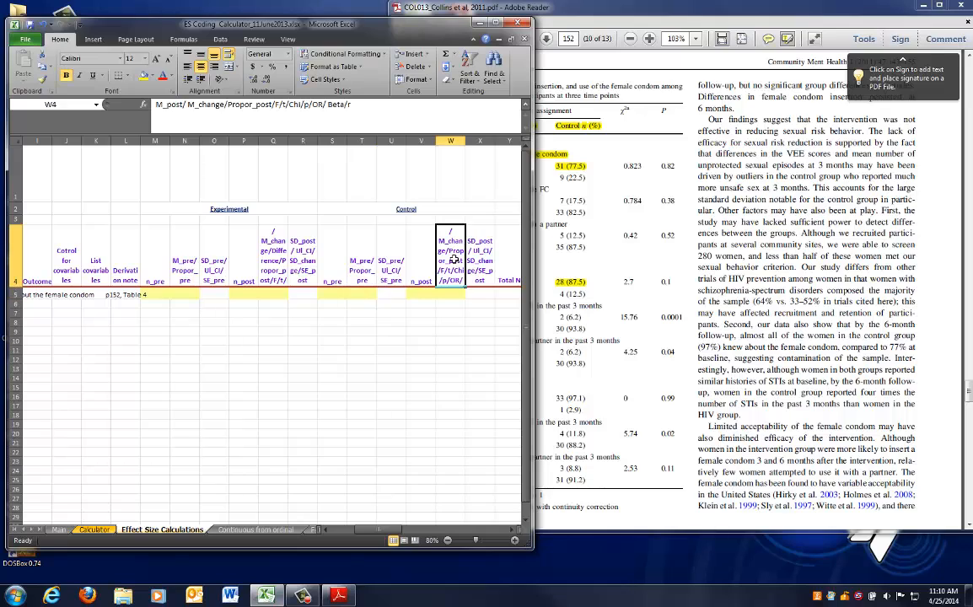
{"action": "left_click_drag", "start_coordinate": [271, 105], "coordinate": [231, 104]}
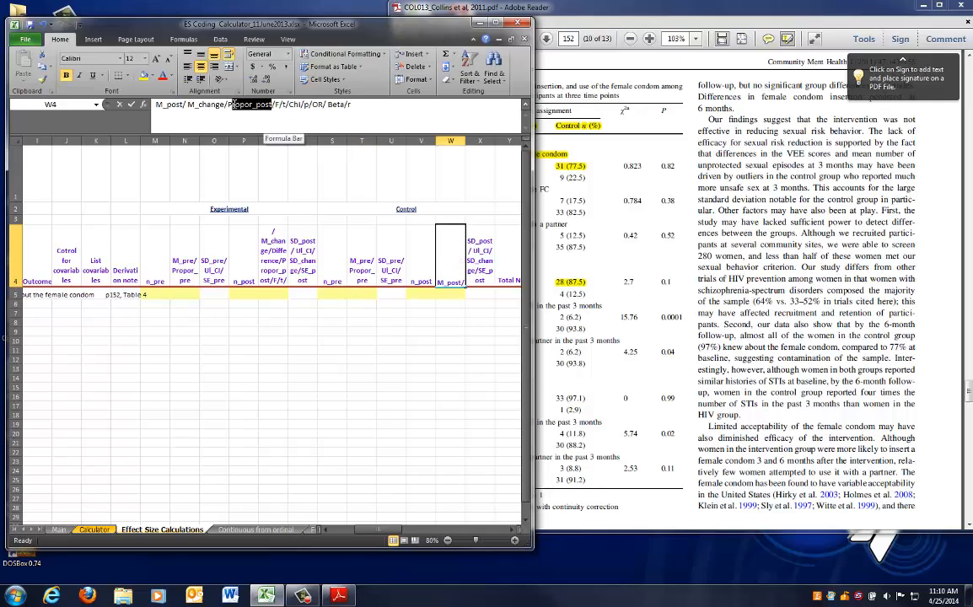
{"action": "left_click", "coordinate": [460, 295]}
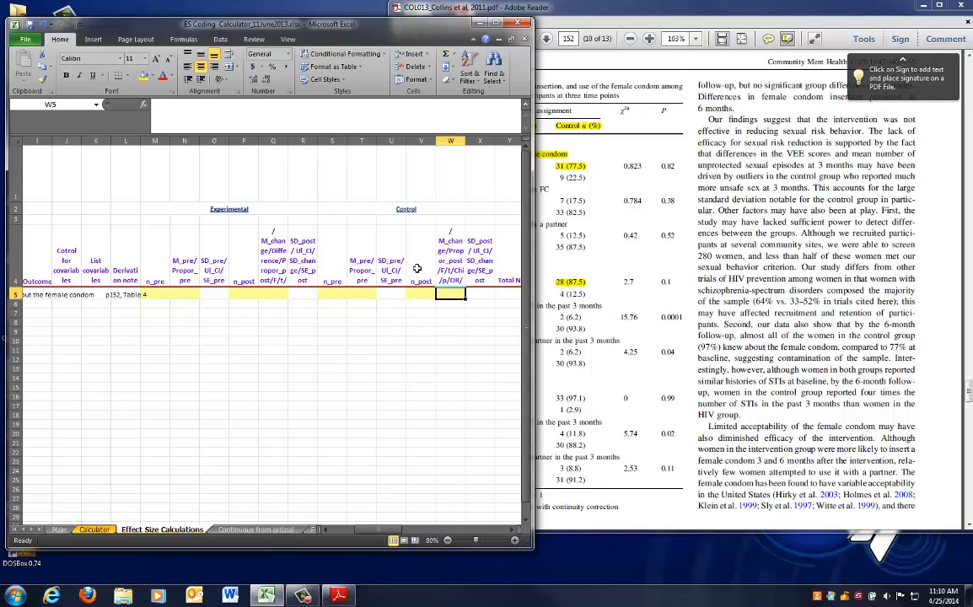
Step: Move the article window aside in Adobe Reader so Table 4 sits beside the data columns, and return to Excel
{"action": "left_click", "coordinate": [365, 340]}
{"action": "left_click", "coordinate": [640, 238]}
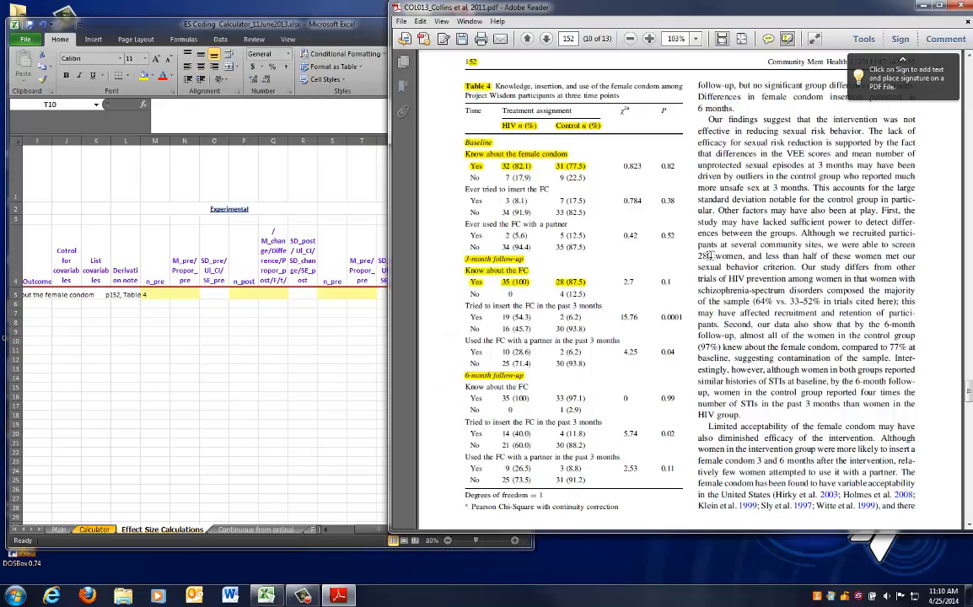
{"action": "left_click_drag", "start_coordinate": [591, 11], "coordinate": [722, 12]}
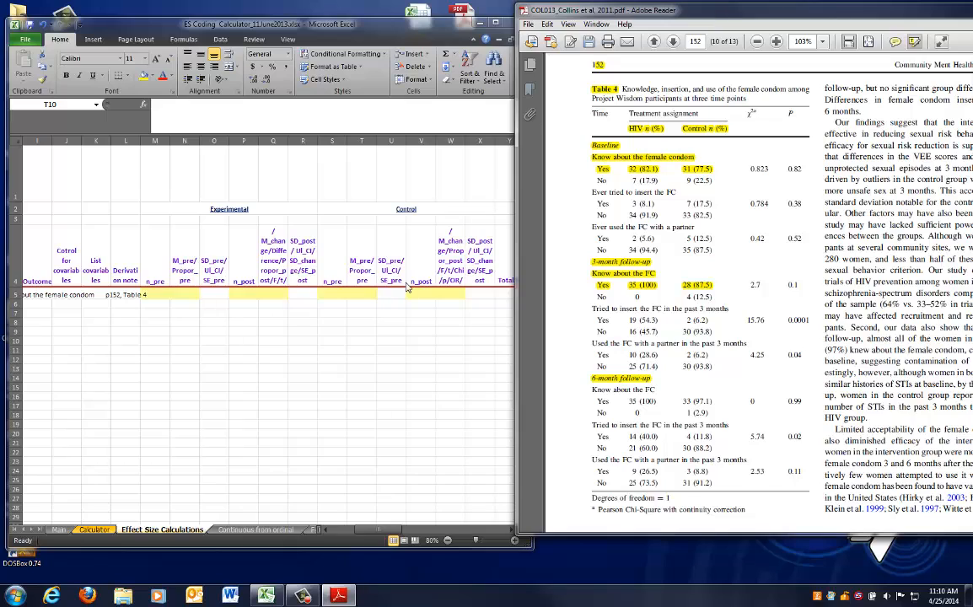
{"action": "key", "text": "alt+Tab"}
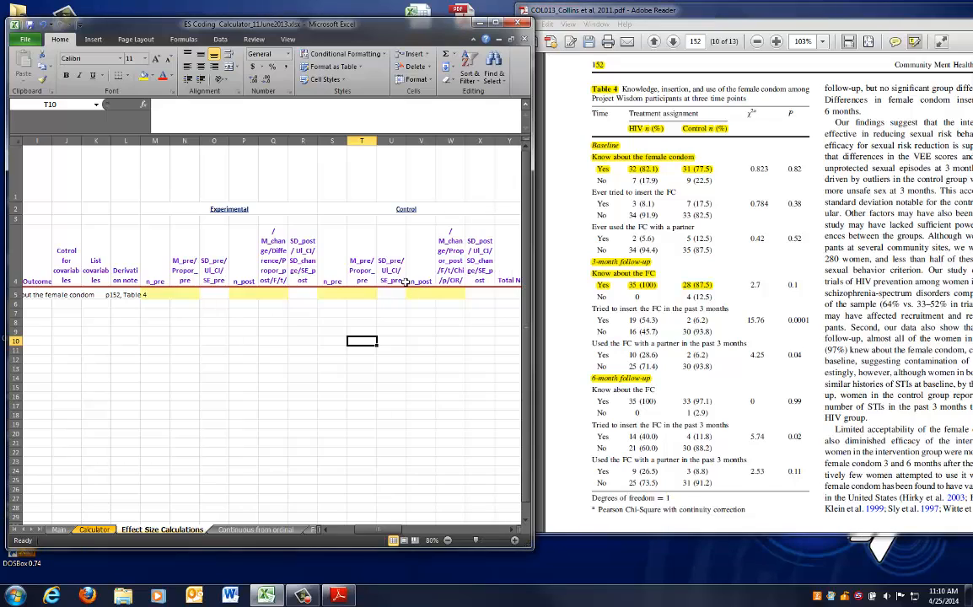
Step: Enter .821 as the Experimental group's baseline proportion under M_pre/Propor_pre in row 5
{"action": "left_click", "coordinate": [183, 293]}
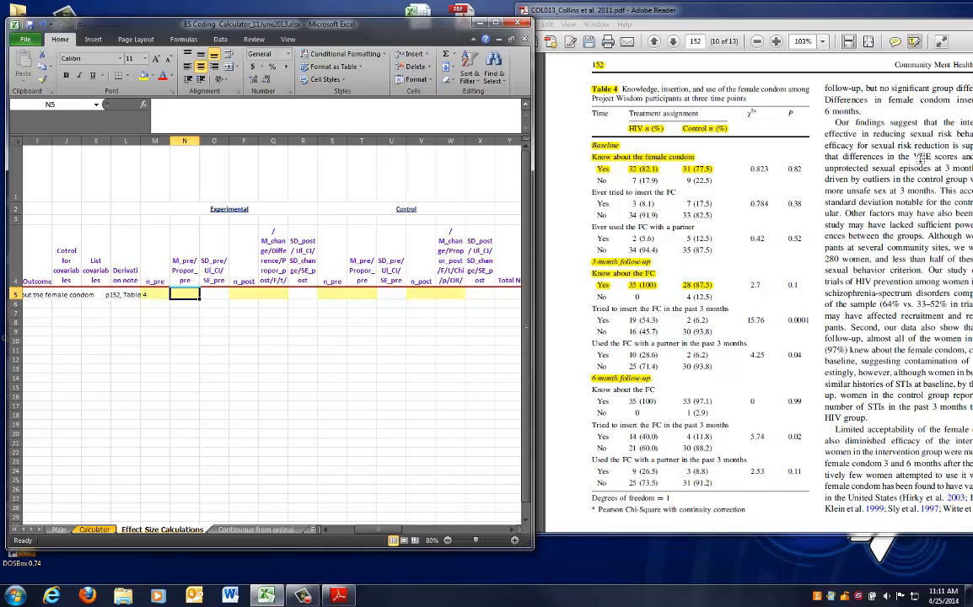
{"action": "type", "text": ".82"}
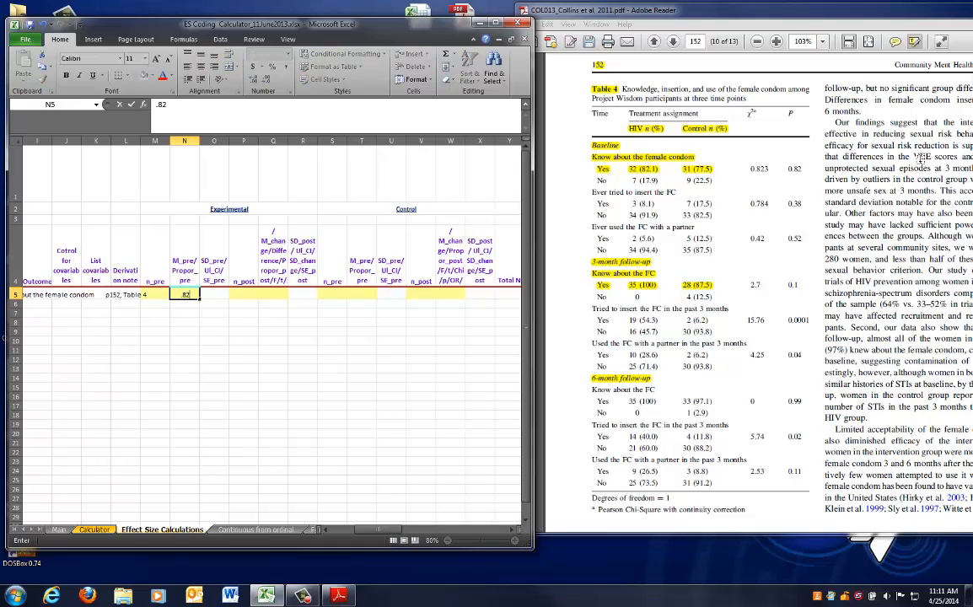
{"action": "type", "text": "1"}
{"action": "key", "text": "Tab"}
Step: Enter .775 as the Control group's baseline proportion under M_pre/Propor_pre in row 5
{"action": "key", "text": "Tab"}
{"action": "key", "text": "Tab"}
{"action": "key", "text": "Tab"}
{"action": "key", "text": "Tab"}
{"action": "key", "text": "Tab"}
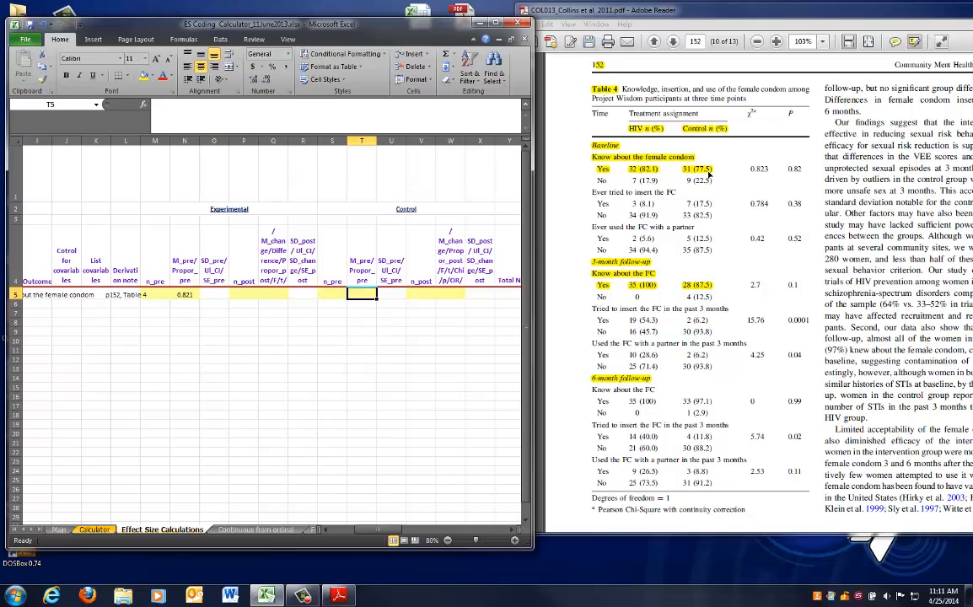
{"action": "type", "text": ".775"}
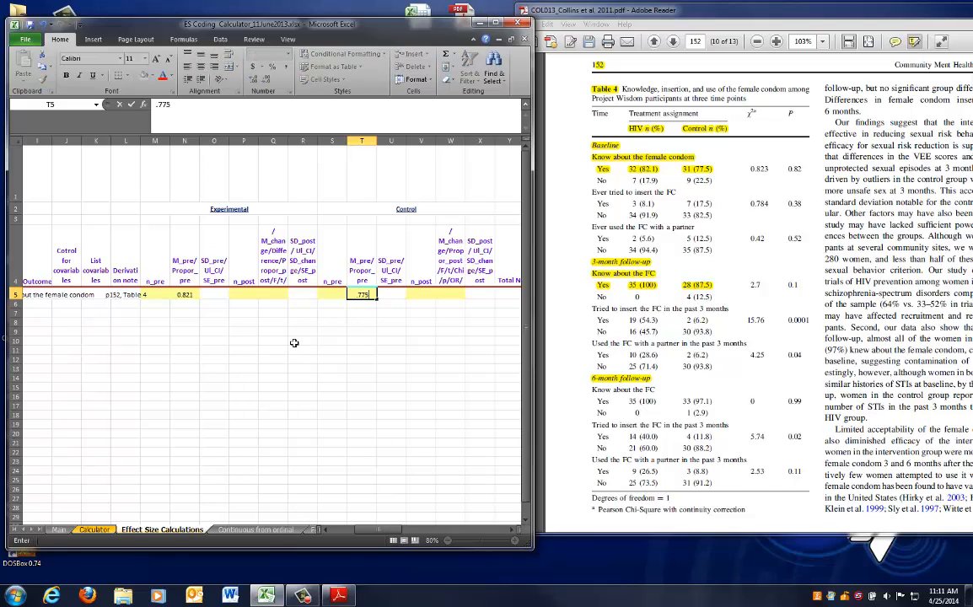
Step: Enter 1 as the Experimental group's 3-month follow-up proportion in its Propor_post column of row 5
{"action": "key", "text": "Left"}
{"action": "key", "text": "Left"}
{"action": "key", "text": "Left"}
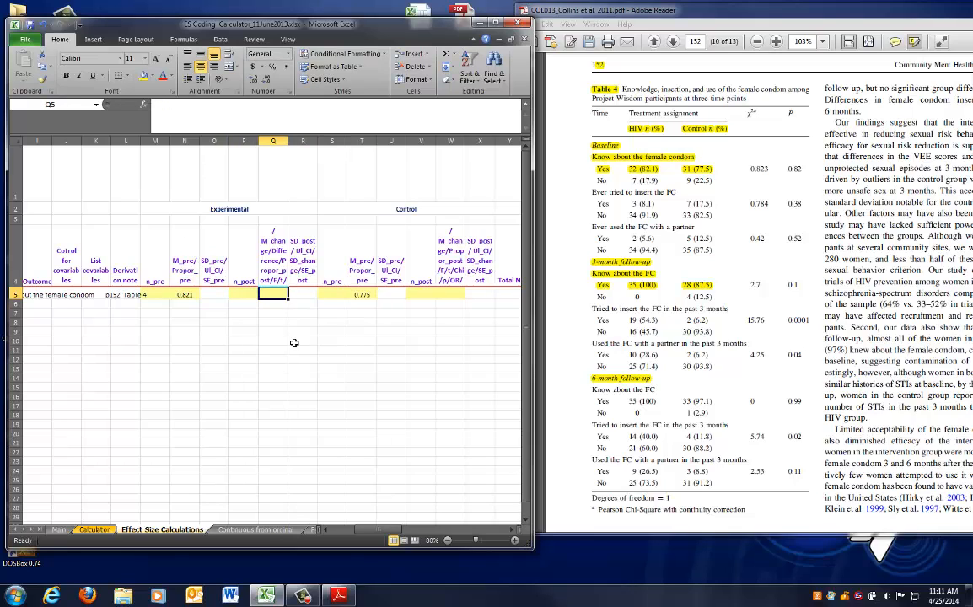
{"action": "scroll", "coordinate": [695, 228], "scroll_direction": "down", "scroll_amount": 2}
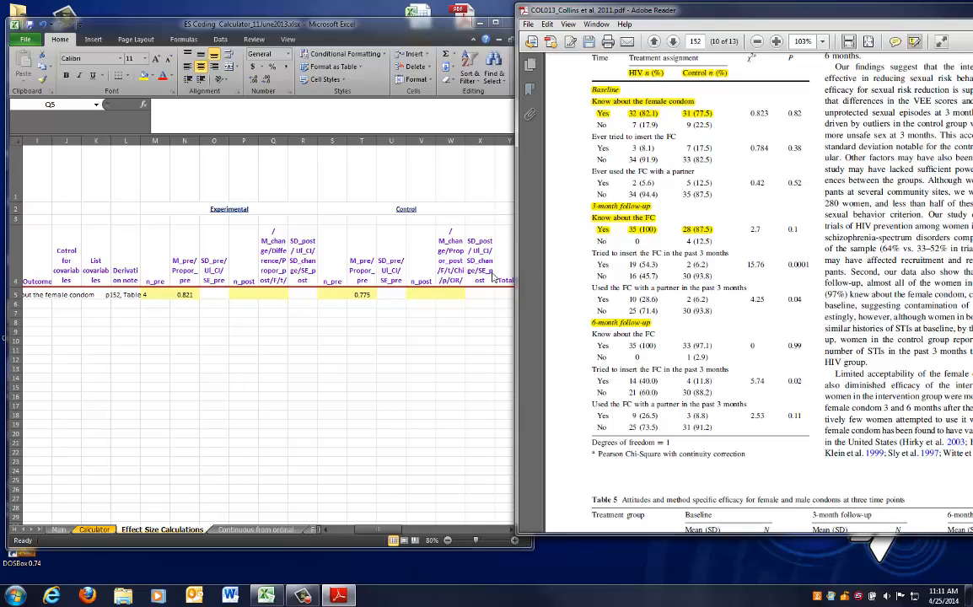
{"action": "left_click", "coordinate": [281, 293]}
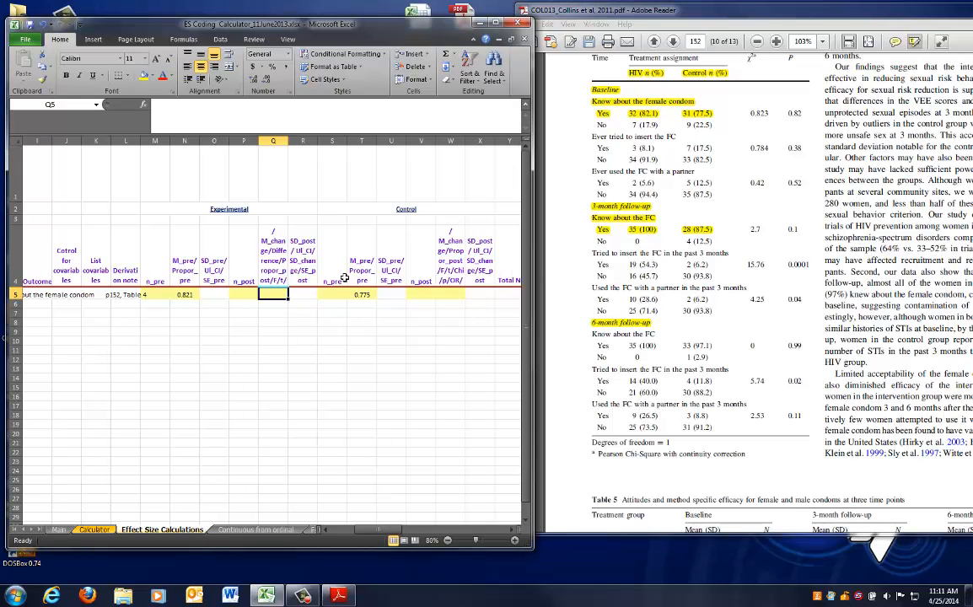
{"action": "type", "text": "1"}
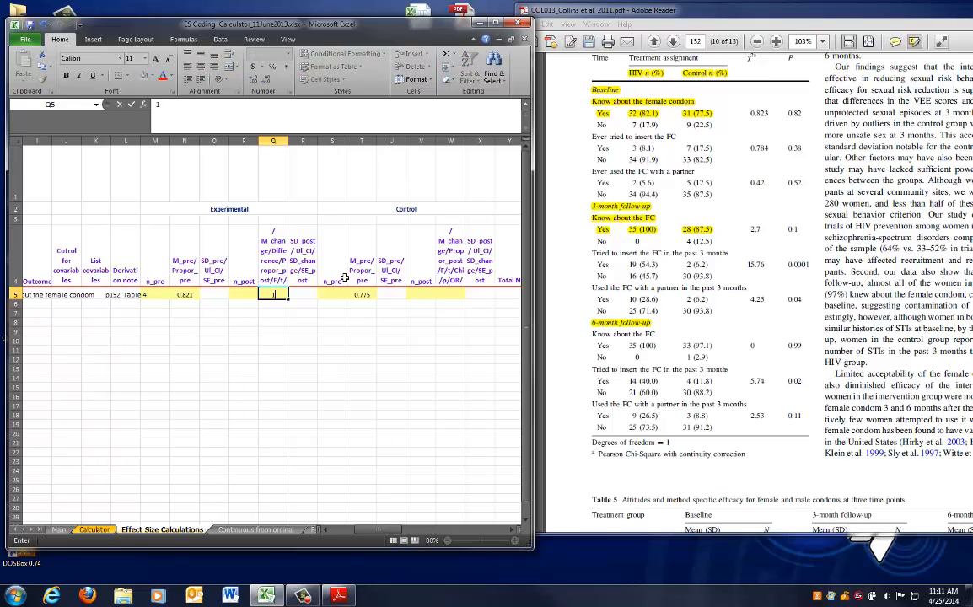
Step: Enter .875 as the Control group's 3-month follow-up proportion in its Propor_post column of row 5
{"action": "key", "text": "Tab"}
{"action": "key", "text": "Tab"}
{"action": "key", "text": "Tab"}
{"action": "key", "text": "Tab"}
{"action": "key", "text": "Tab"}
{"action": "key", "text": "Tab"}
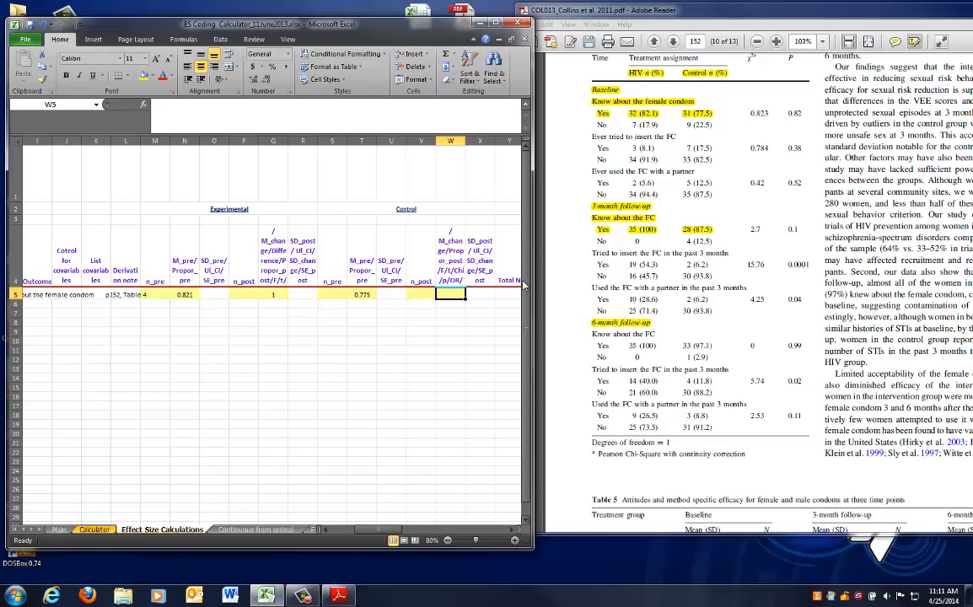
{"action": "type", "text": ".875"}
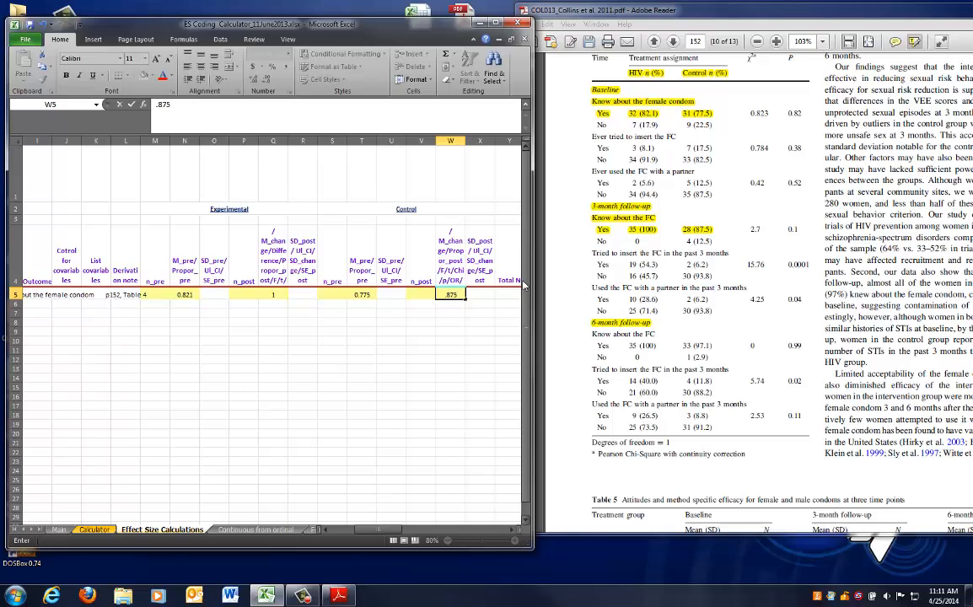
Step: Calculate the Experimental group's n_pre in row 5 with =32/.821, using the baseline figures from Table 4 of the article
{"action": "key", "text": "Left"}
{"action": "key", "text": "Left"}
{"action": "key", "text": "Left"}
{"action": "key", "text": "Left"}
{"action": "key", "text": "Left"}
{"action": "key", "text": "Left"}
{"action": "key", "text": "Left"}
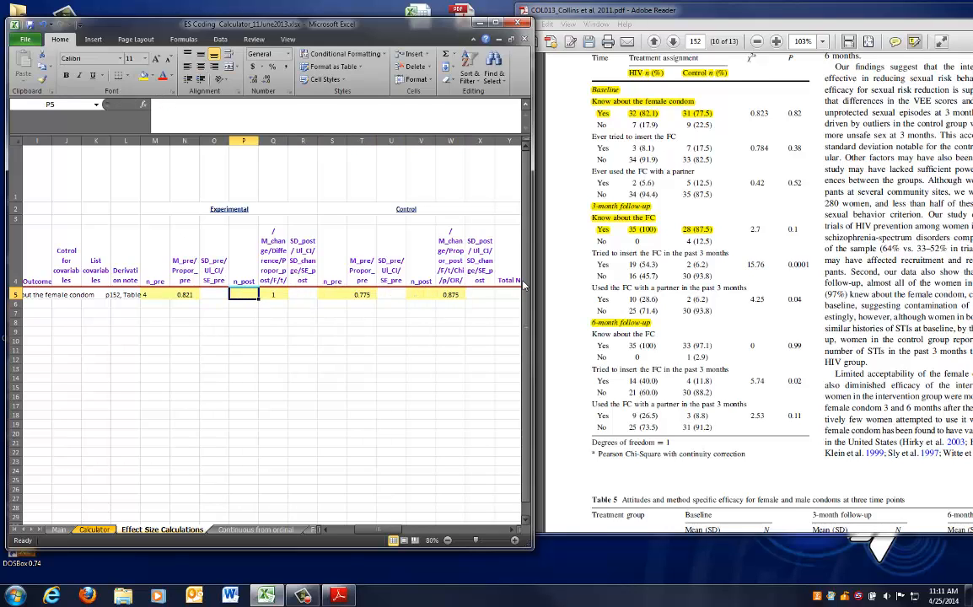
{"action": "key", "text": "Left"}
{"action": "key", "text": "Left"}
{"action": "key", "text": "Left"}
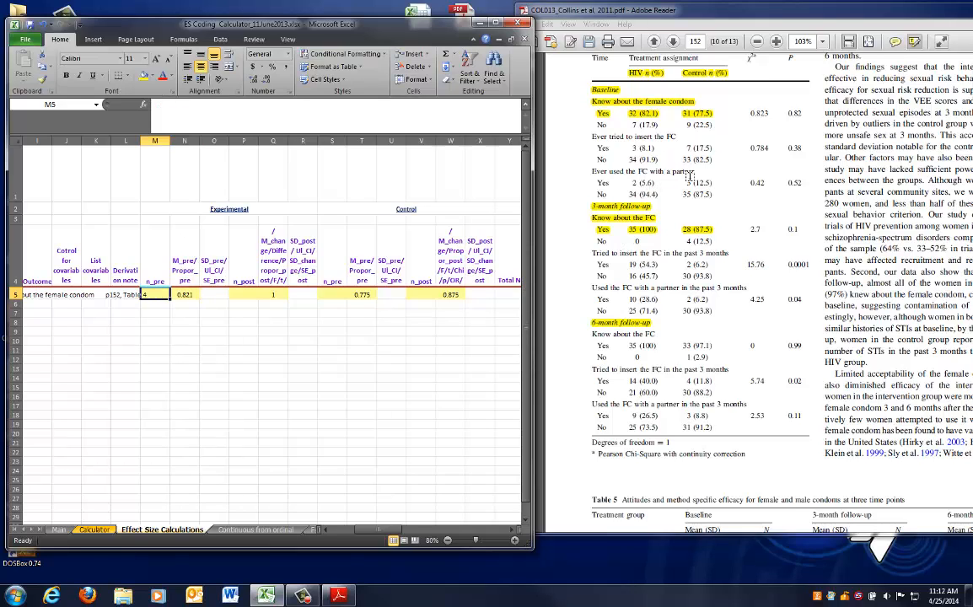
{"action": "left_click", "coordinate": [689, 174]}
{"action": "scroll", "coordinate": [688, 175], "scroll_direction": "up", "scroll_amount": 1}
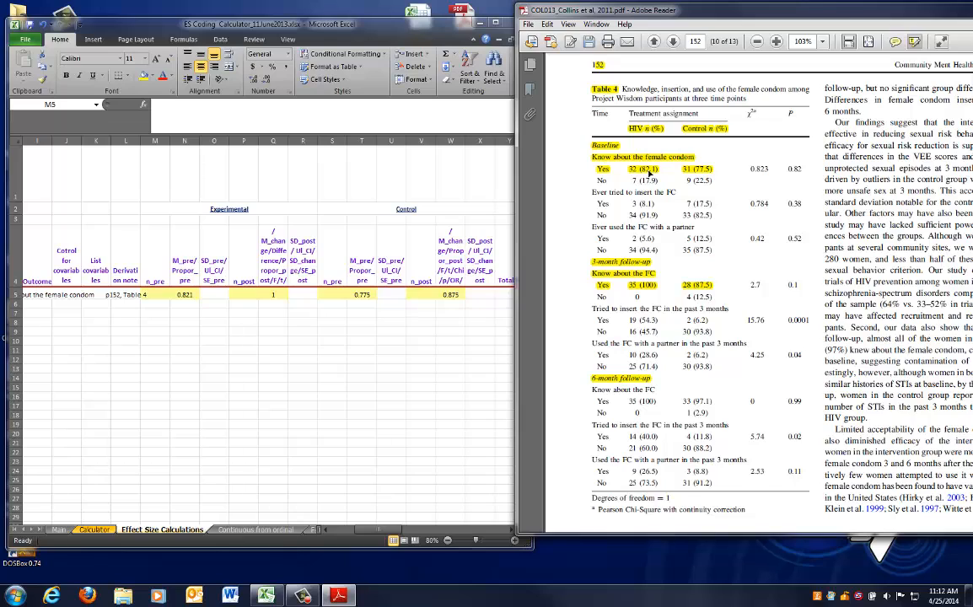
{"action": "left_click", "coordinate": [150, 295]}
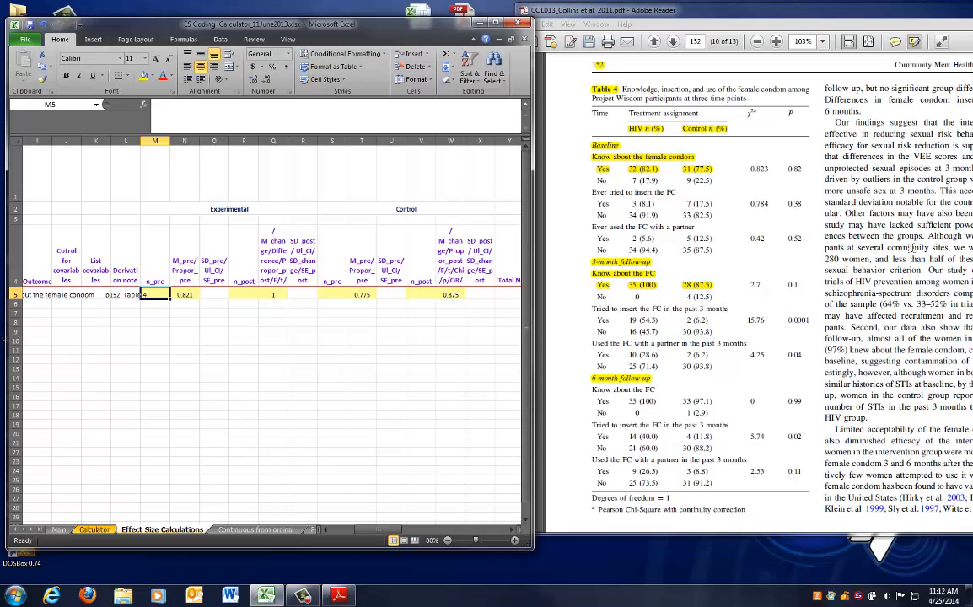
{"action": "type", "text": "="}
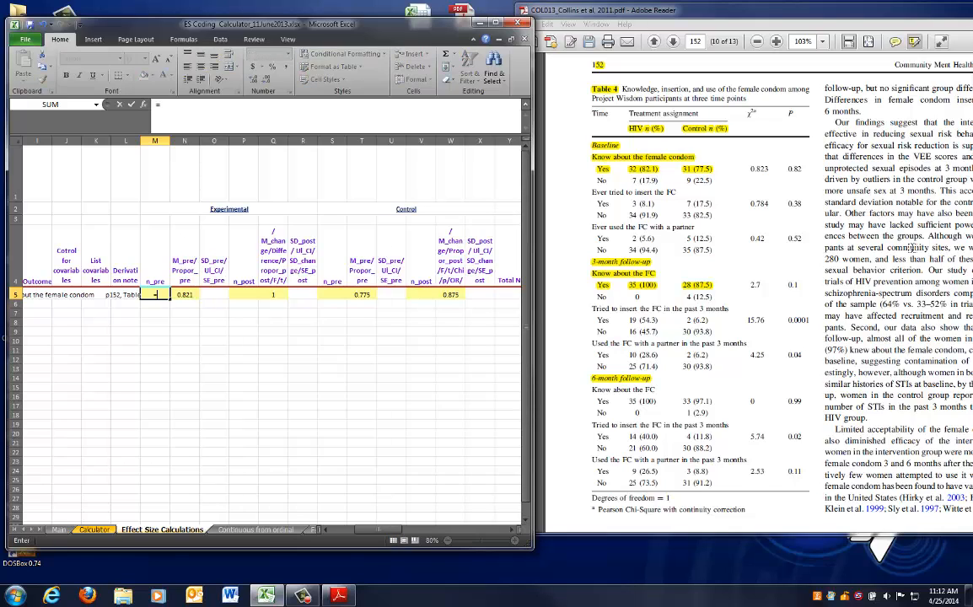
{"action": "type", "text": "32/.821"}
{"action": "key", "text": "Return"}
{"action": "key", "text": "Up"}
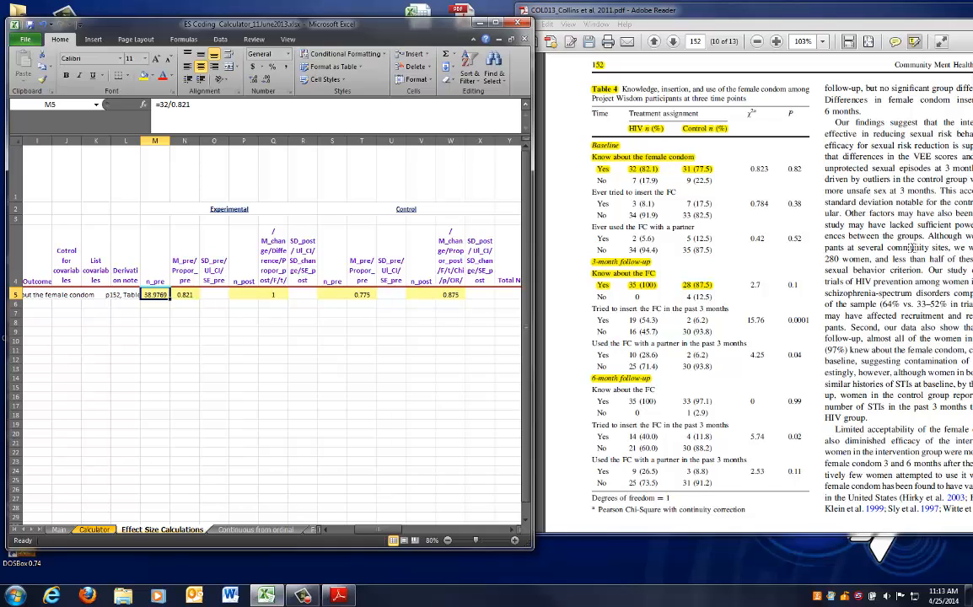
Step: Calculate the Control group's n_pre in row 5 with the formula =31/.775
{"action": "key", "text": "Right"}
{"action": "key", "text": "Right"}
{"action": "key", "text": "Right"}
{"action": "key", "text": "Right"}
{"action": "key", "text": "Right"}
{"action": "key", "text": "Right"}
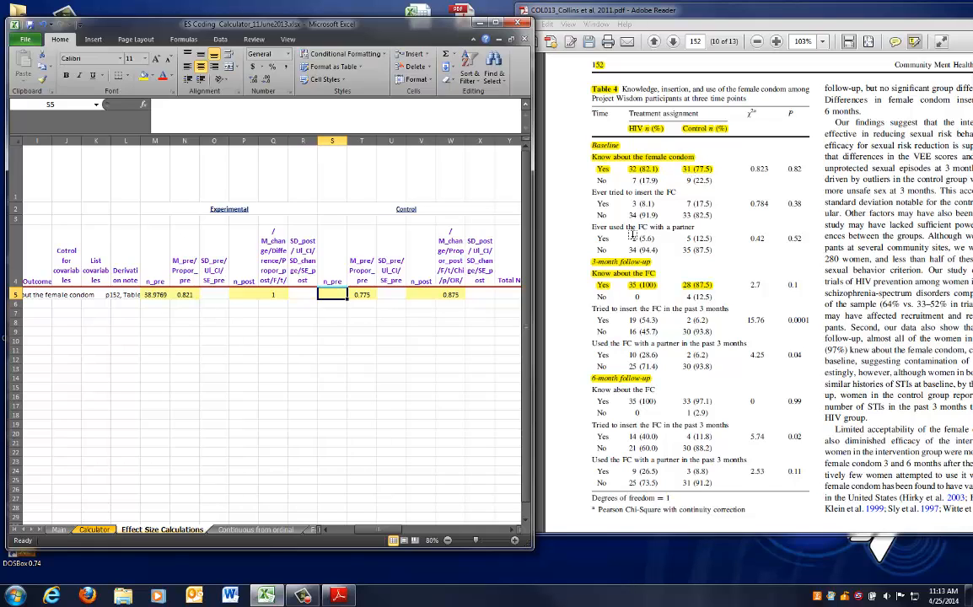
{"action": "type", "text": "=31"}
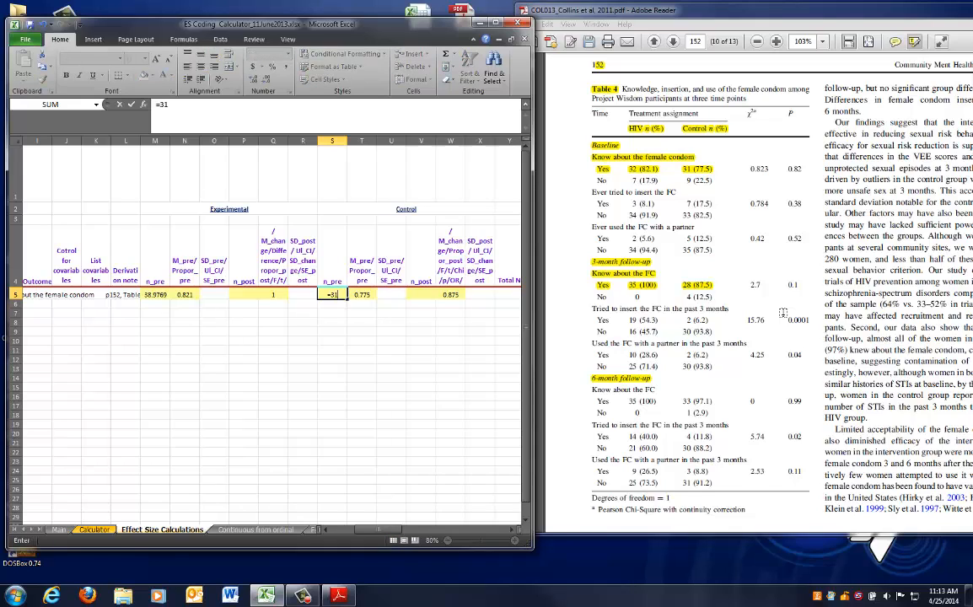
{"action": "type", "text": "/.775"}
{"action": "key", "text": "Return"}
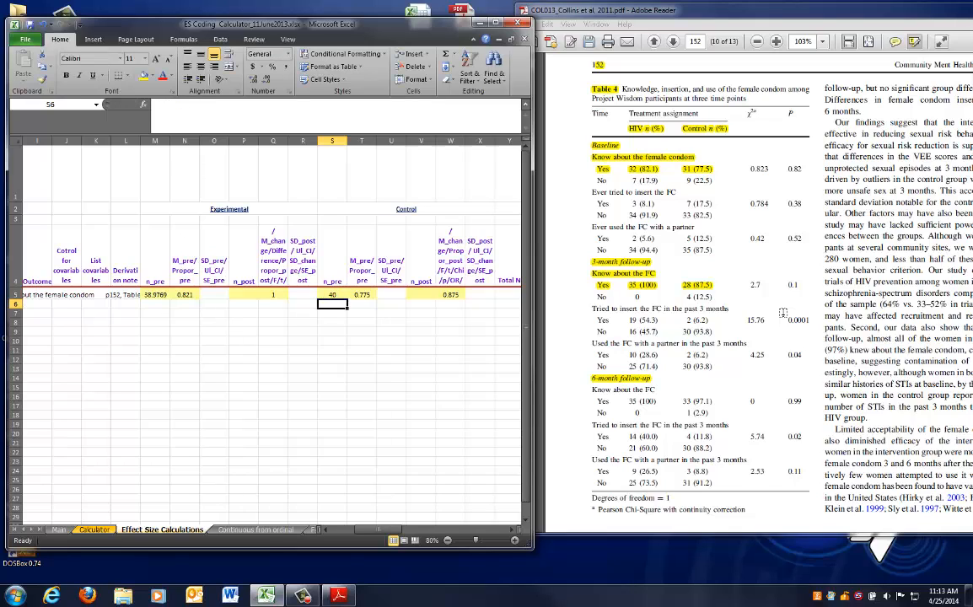
{"action": "key", "text": "Up"}
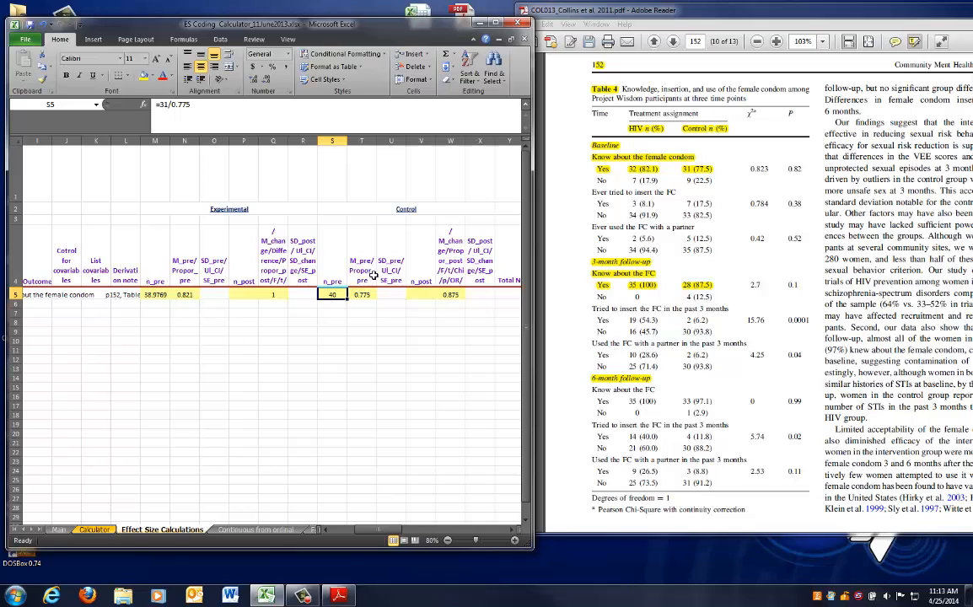
Step: Check Table 4's 3-month follow-up counts in the article and enter 35 as the Experimental group's n_post in row 5
{"action": "left_click", "coordinate": [645, 220]}
{"action": "scroll", "coordinate": [721, 256], "scroll_direction": "down", "scroll_amount": 1}
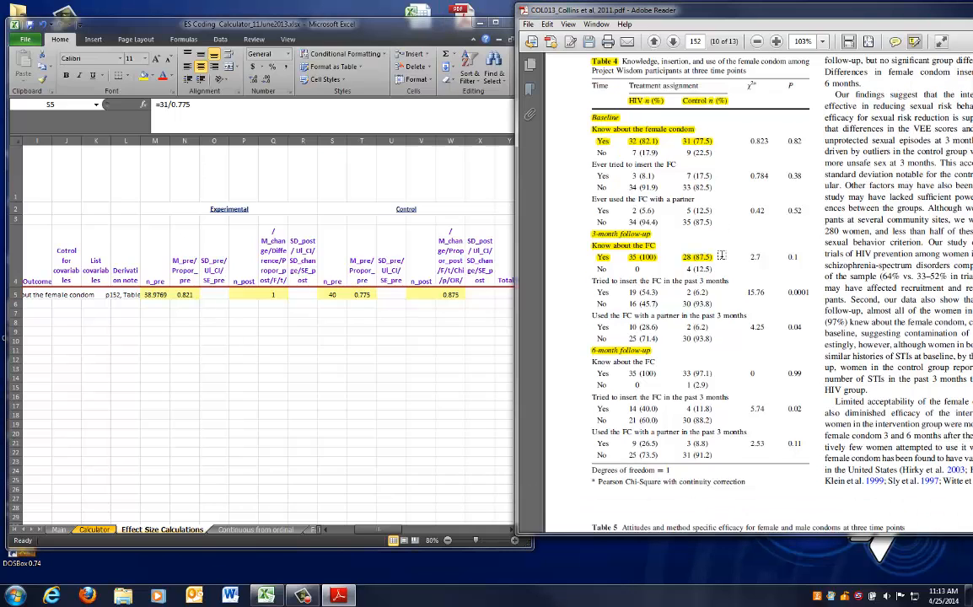
{"action": "scroll", "coordinate": [722, 256], "scroll_direction": "down", "scroll_amount": 2}
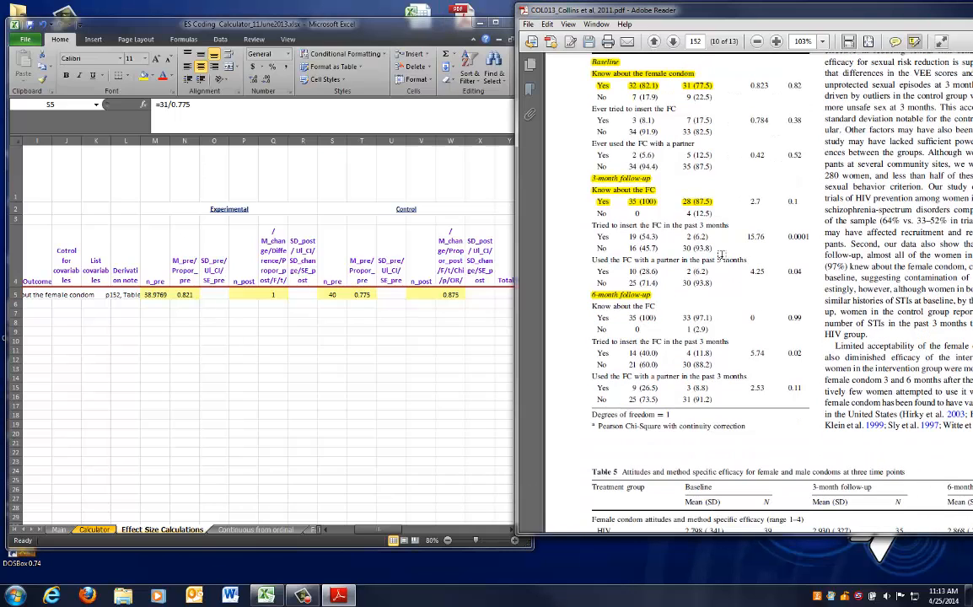
{"action": "left_click", "coordinate": [246, 296]}
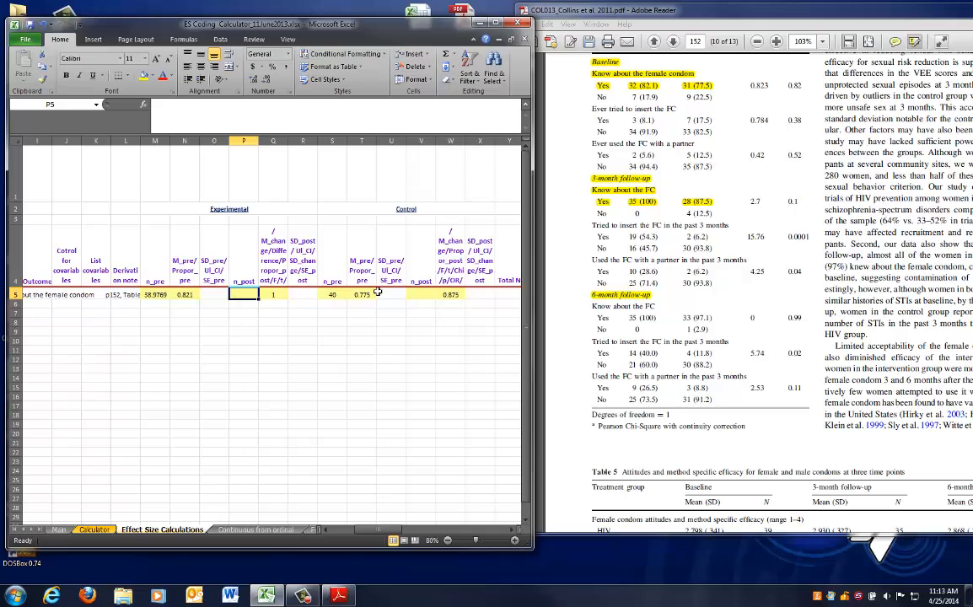
{"action": "type", "text": "35"}
{"action": "key", "text": "Tab"}
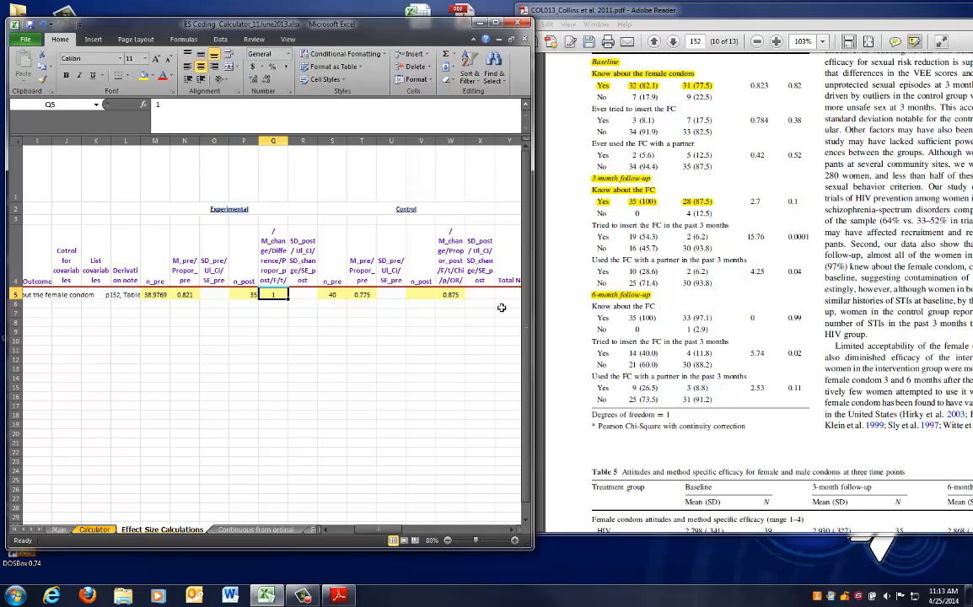
Step: Calculate the Control group's n_post in row 5 with the formula =28/.875
{"action": "key", "text": "Tab"}
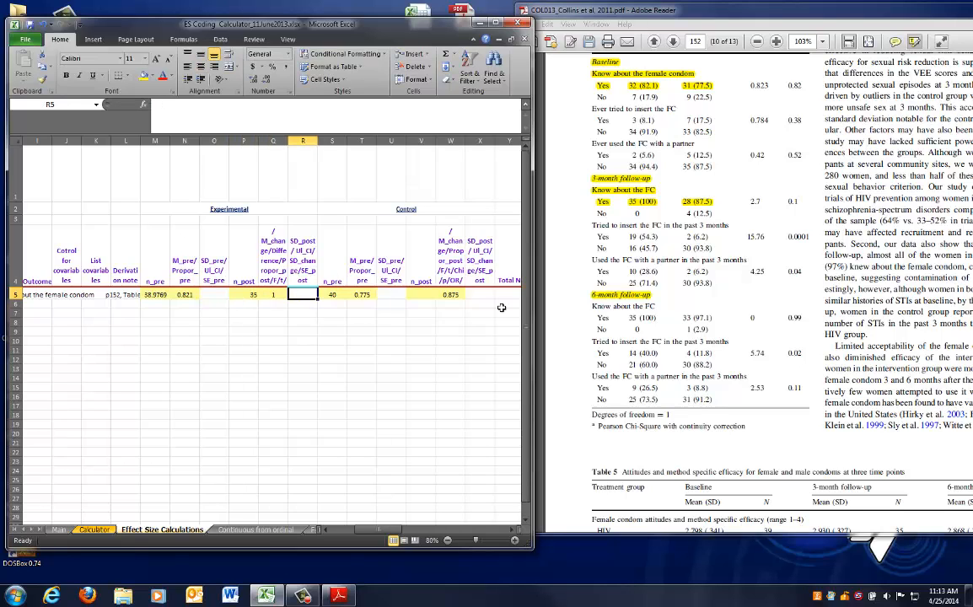
{"action": "key", "text": "Tab"}
{"action": "key", "text": "Tab"}
{"action": "key", "text": "Tab"}
{"action": "key", "text": "Tab"}
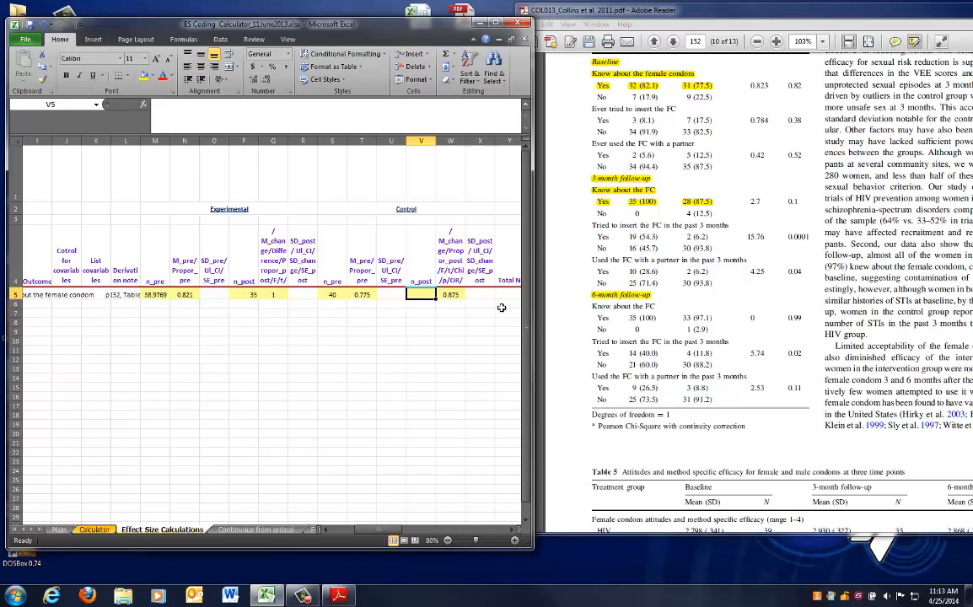
{"action": "type", "text": "="}
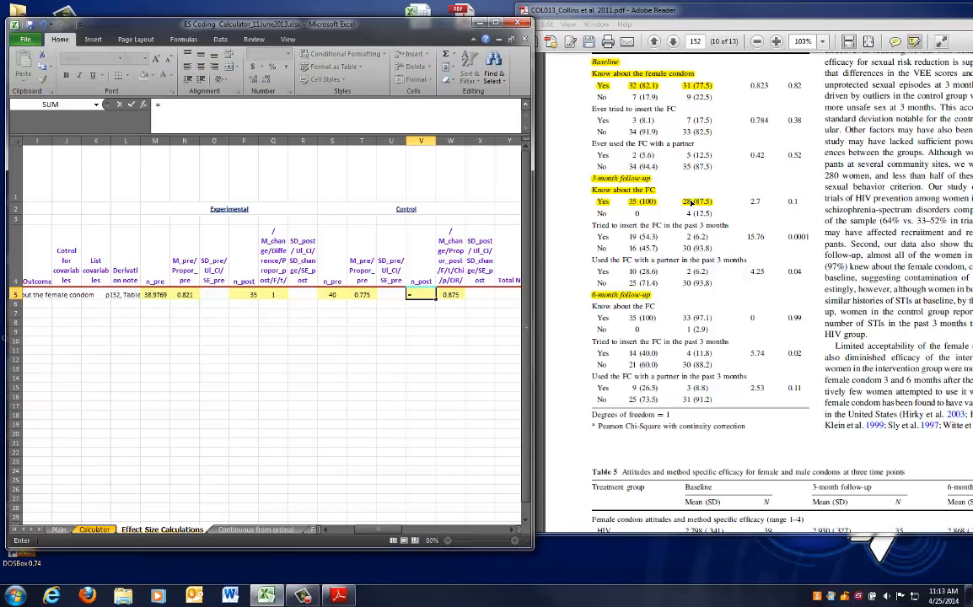
{"action": "type", "text": "28/.875"}
{"action": "key", "text": "Return"}
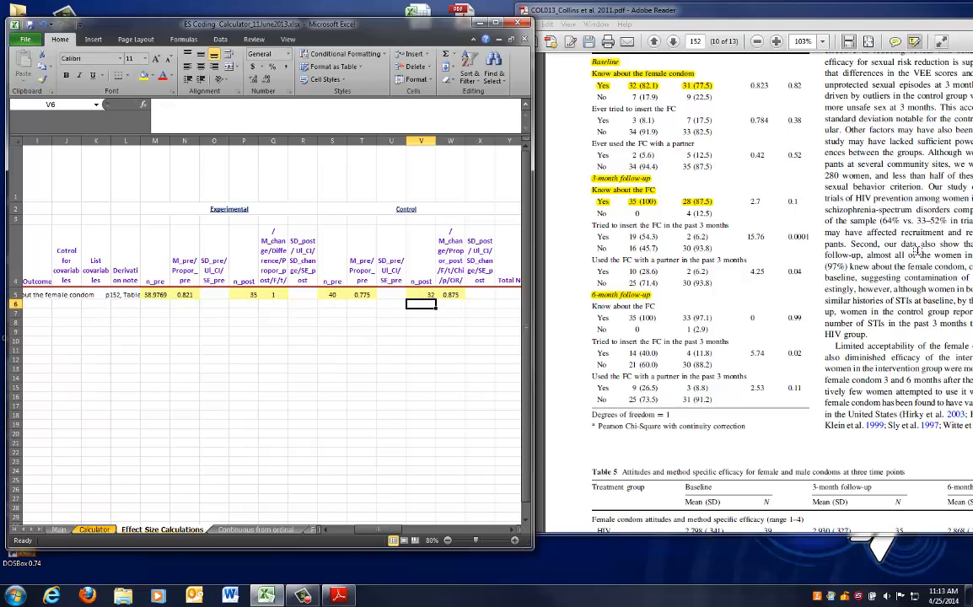
{"action": "key", "text": "Up"}
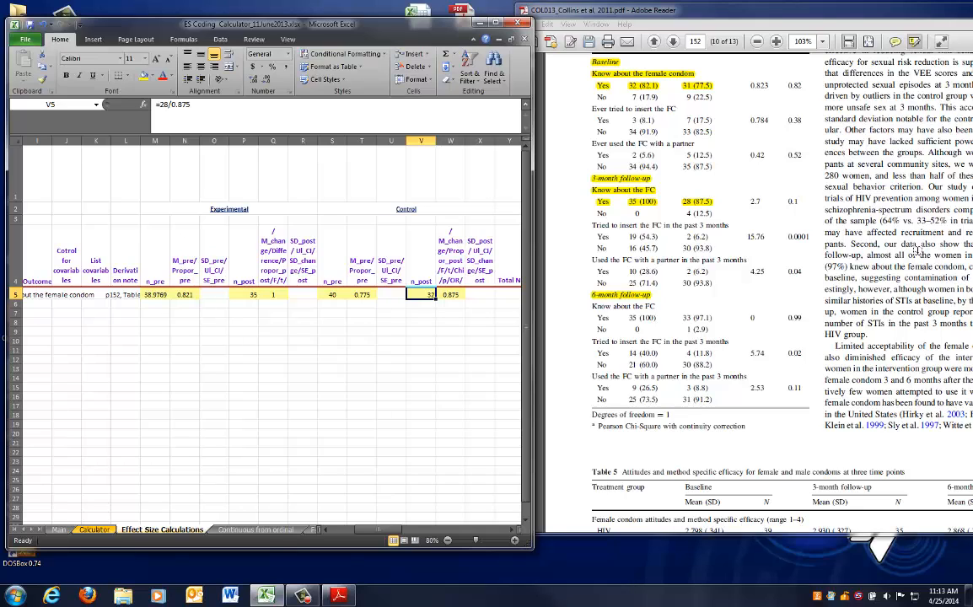
Step: Maximize the workbook window and inspect the formula behind the Experimental effect size d(ex) in row 5
{"action": "key", "text": "Right"}
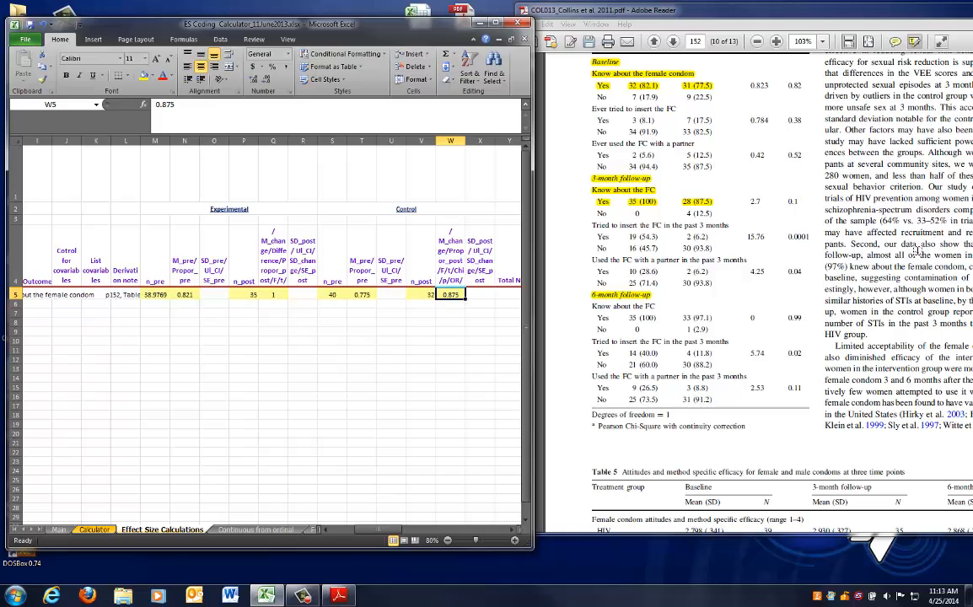
{"action": "double_click", "coordinate": [341, 25]}
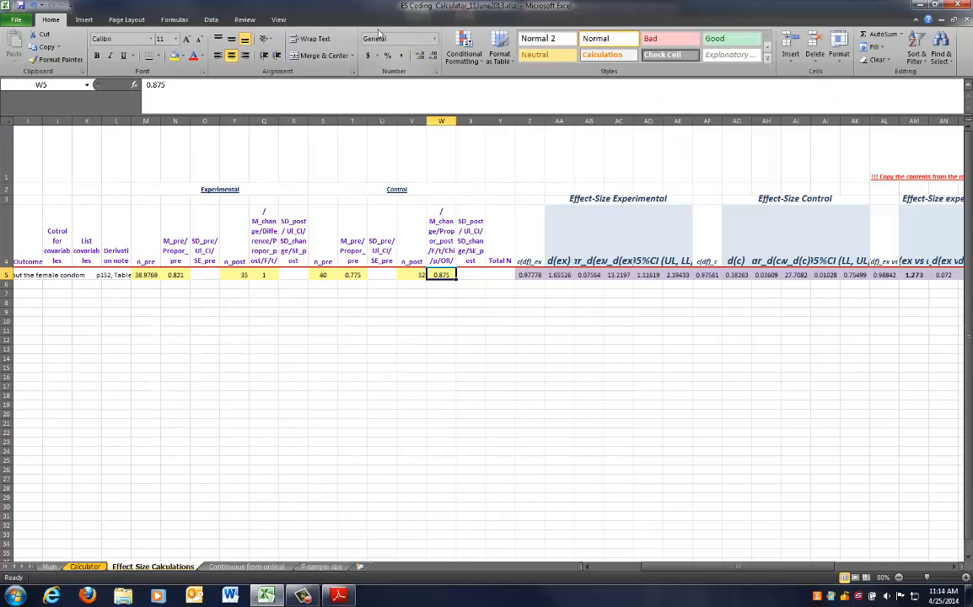
{"action": "left_click_drag", "start_coordinate": [813, 569], "coordinate": [900, 560]}
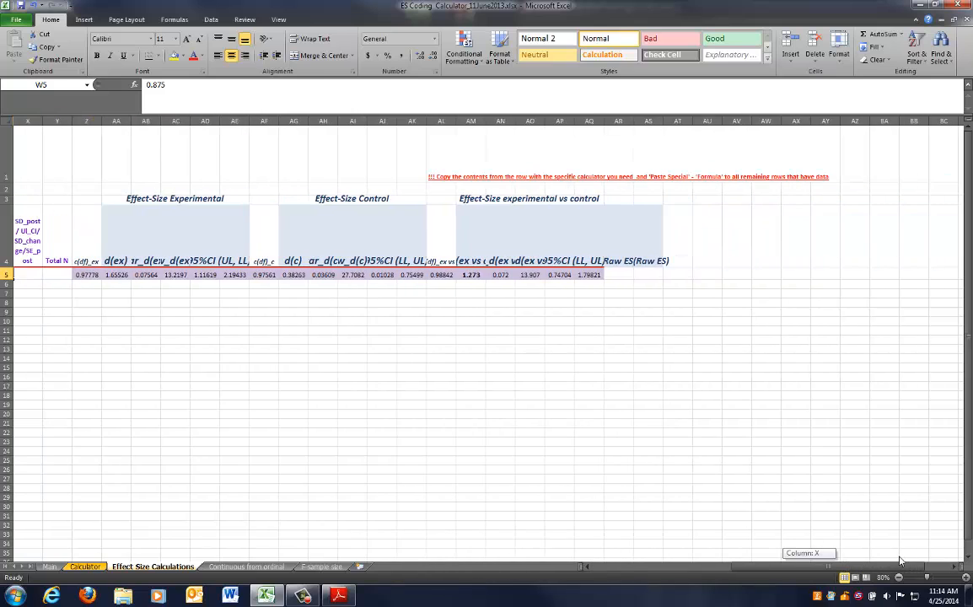
{"action": "left_click_drag", "start_coordinate": [900, 561], "coordinate": [891, 568]}
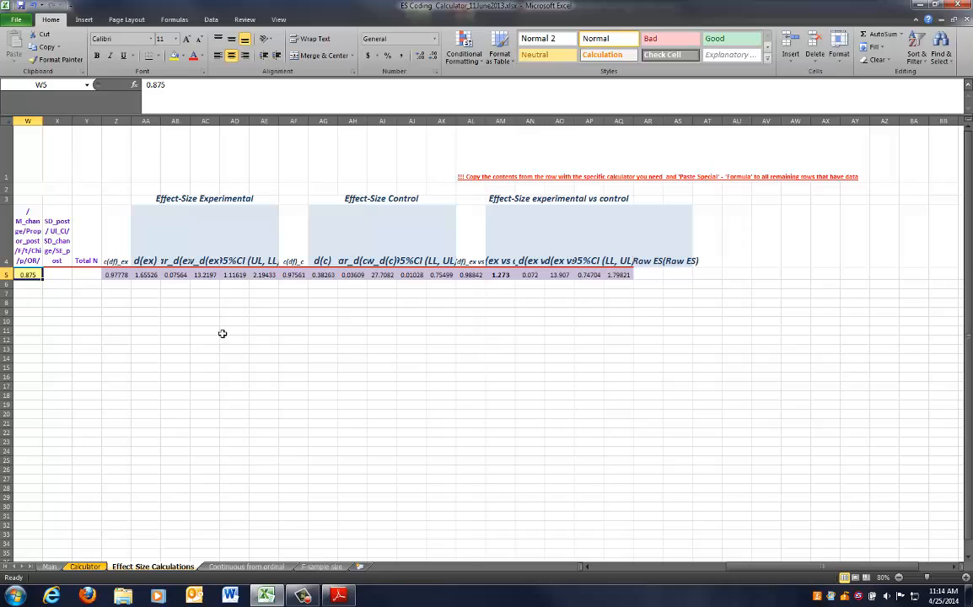
{"action": "left_click", "coordinate": [144, 274]}
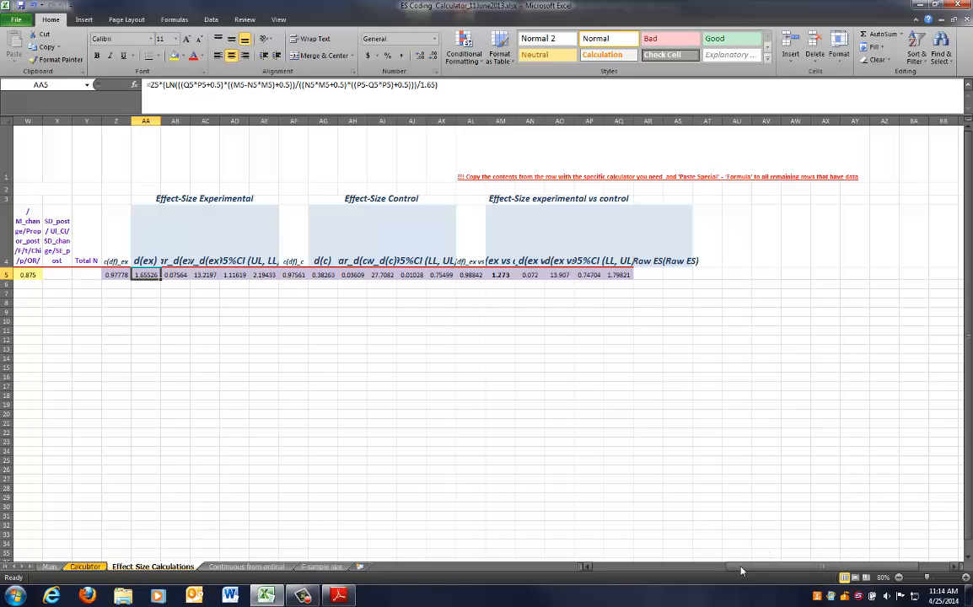
Step: Select the Effect-Size Experimental columns AA to AE, followed by the Effect-Size Control columns AG to AK, to review their results
{"action": "left_click_drag", "start_coordinate": [741, 571], "coordinate": [644, 569]}
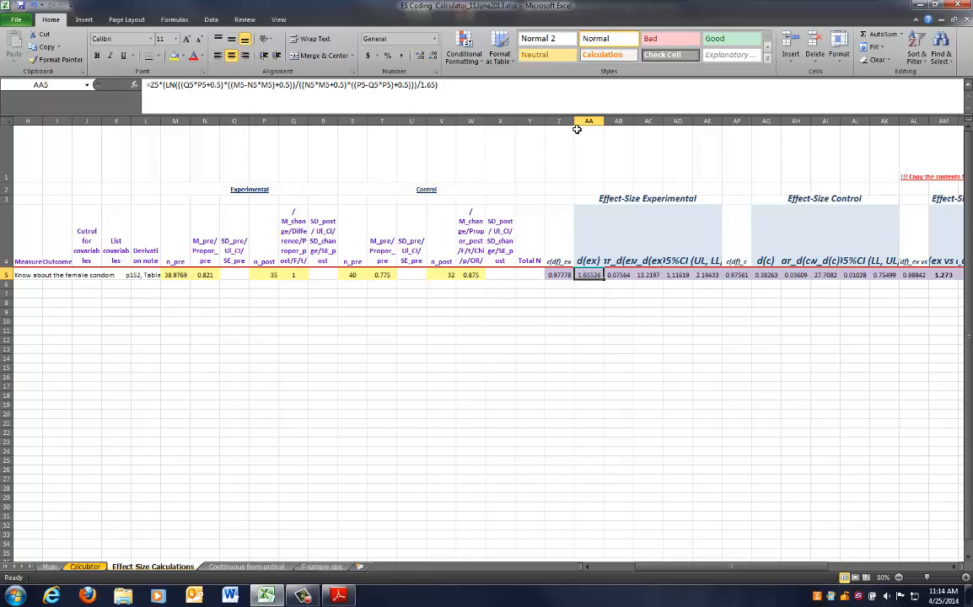
{"action": "left_click_drag", "start_coordinate": [582, 121], "coordinate": [702, 118]}
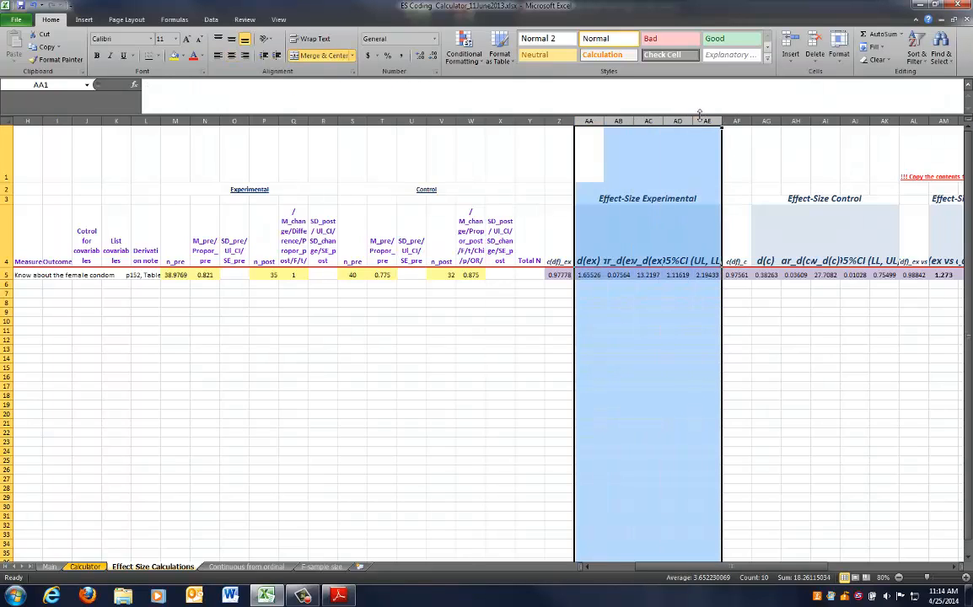
{"action": "left_click_drag", "start_coordinate": [767, 120], "coordinate": [884, 121]}
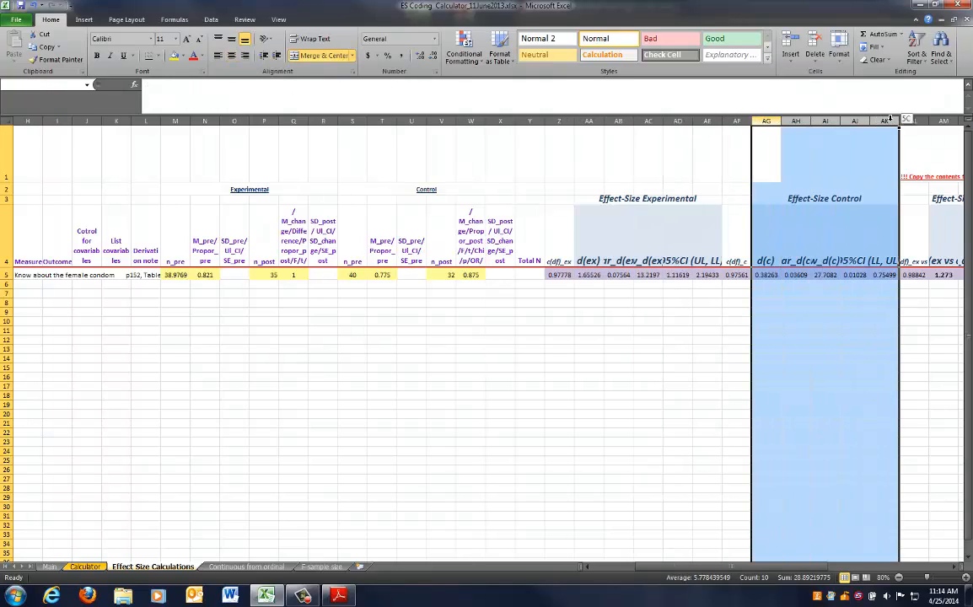
Step: Inspect the d(c) formula in row 5, then review experimental-versus-control columns AM to AQ and the formula in AM5
{"action": "left_click", "coordinate": [766, 274]}
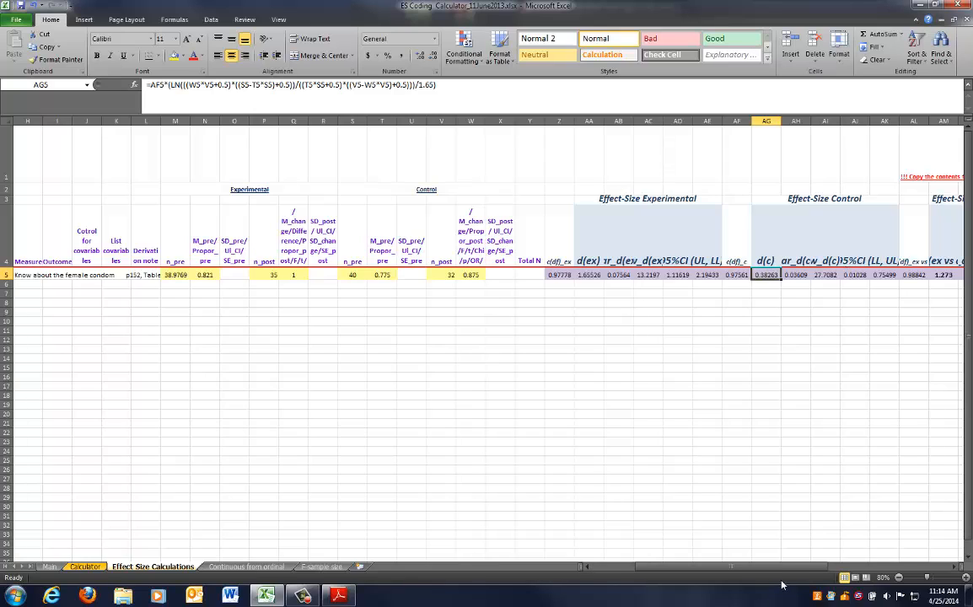
{"action": "left_click_drag", "start_coordinate": [816, 570], "coordinate": [831, 570]}
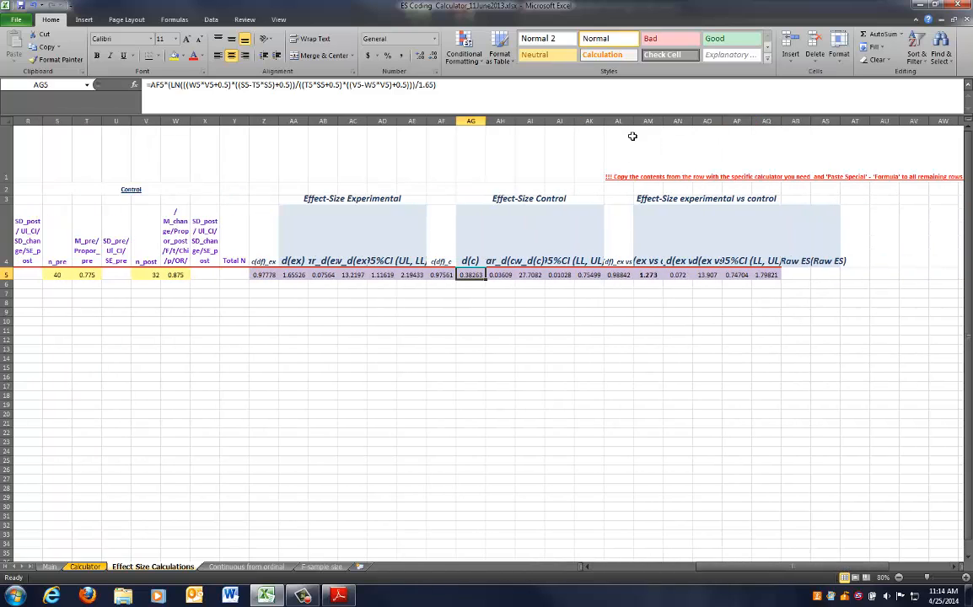
{"action": "left_click_drag", "start_coordinate": [648, 121], "coordinate": [772, 131]}
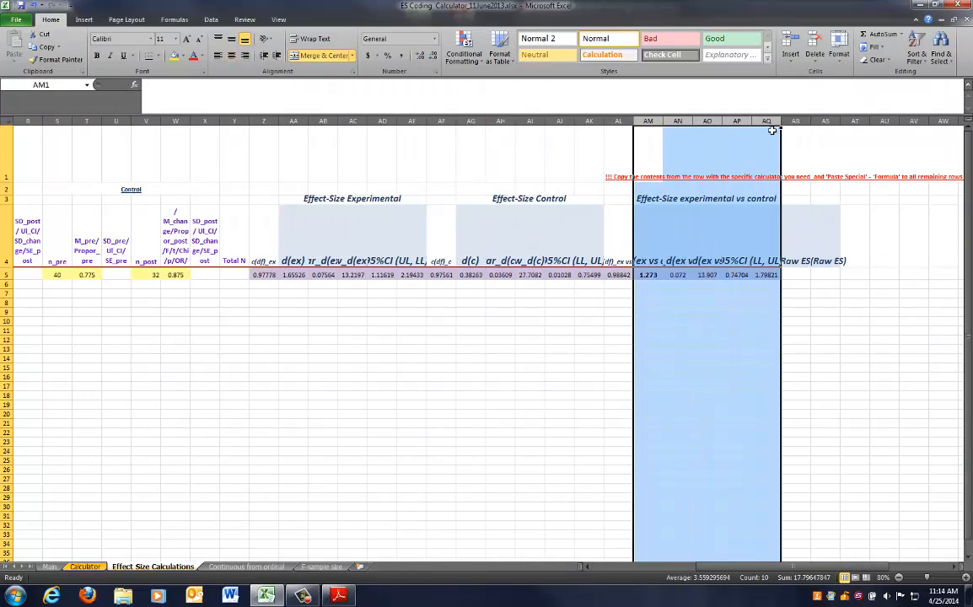
{"action": "left_click", "coordinate": [647, 275]}
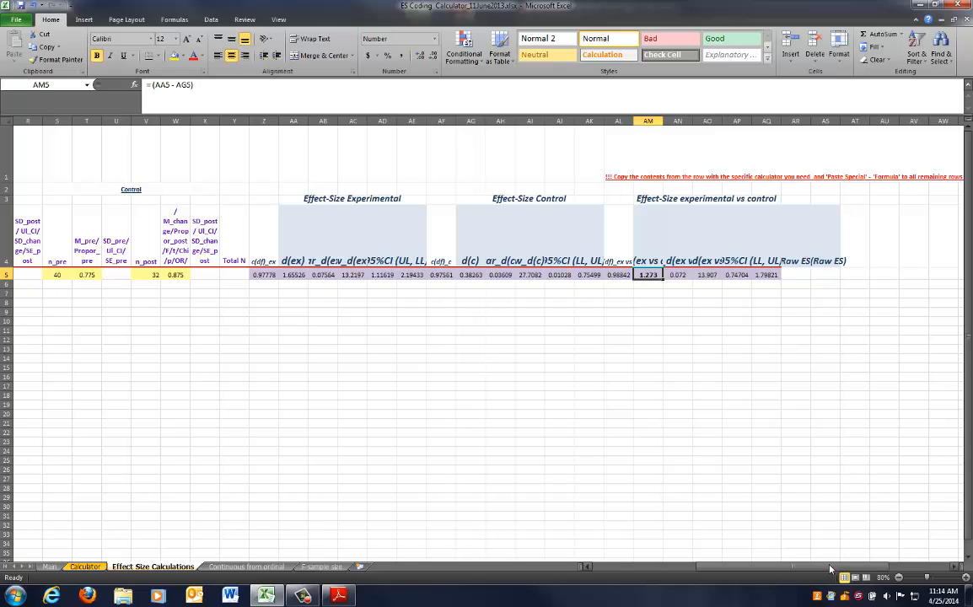
Step: Return to the start of the Effect Size Calculations sheet and select the entire COL013 entry in row 5
{"action": "left_click_drag", "start_coordinate": [830, 570], "coordinate": [712, 575]}
{"action": "left_click_drag", "start_coordinate": [772, 569], "coordinate": [689, 572]}
{"action": "left_click_drag", "start_coordinate": [590, 564], "coordinate": [533, 552]}
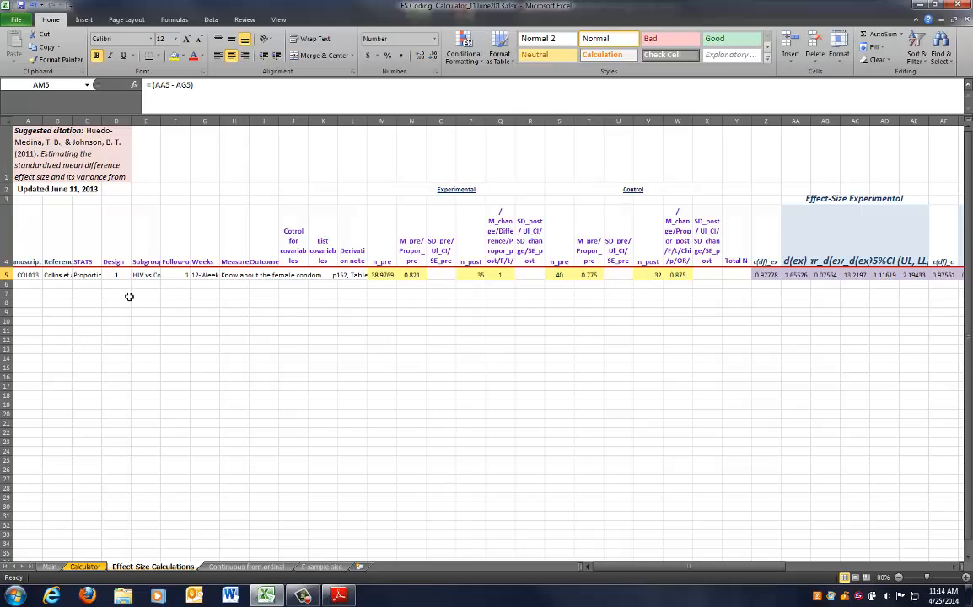
{"action": "left_click", "coordinate": [5, 275]}
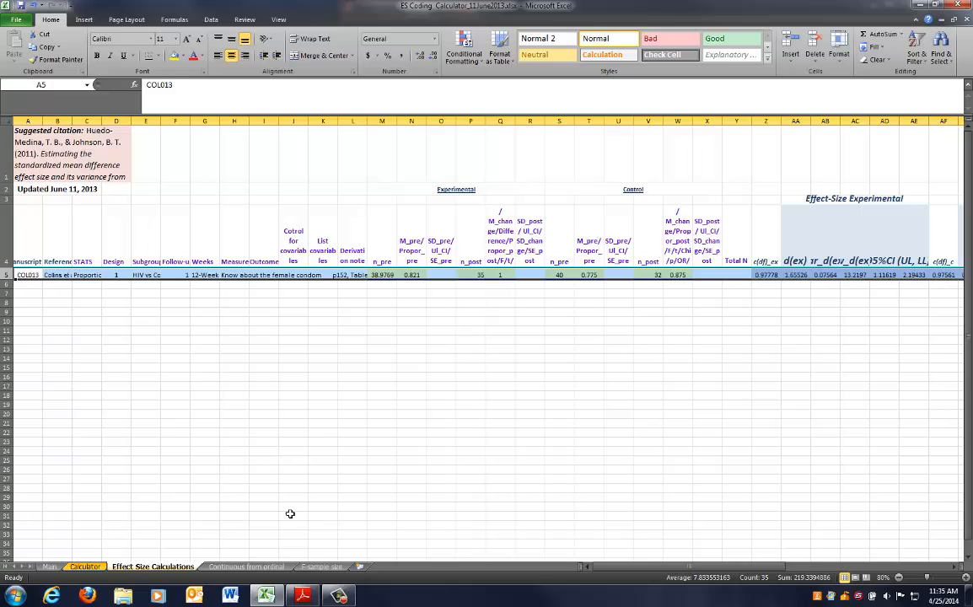
Step: Switch to the COL013 article in Adobe Reader and highlight Table 4's baseline and 6-month insertion items with their Yes values
{"action": "left_click", "coordinate": [306, 599]}
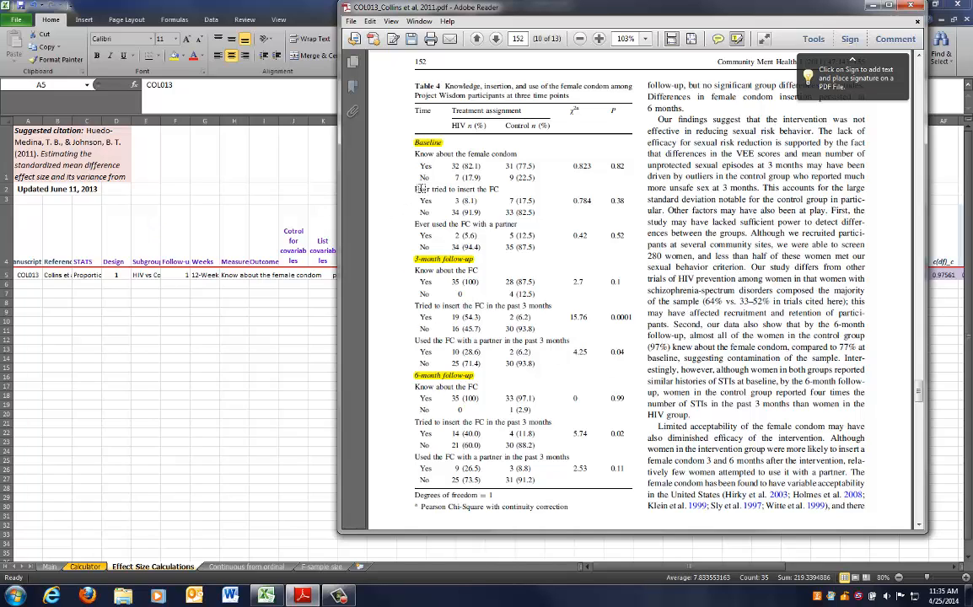
{"action": "left_click_drag", "start_coordinate": [416, 188], "coordinate": [495, 192]}
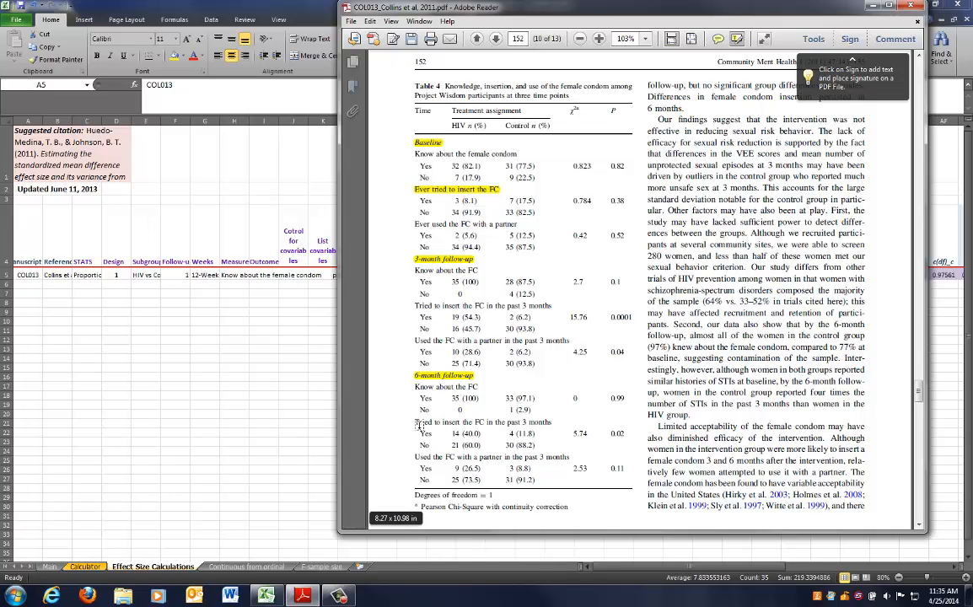
{"action": "left_click_drag", "start_coordinate": [415, 424], "coordinate": [548, 423]}
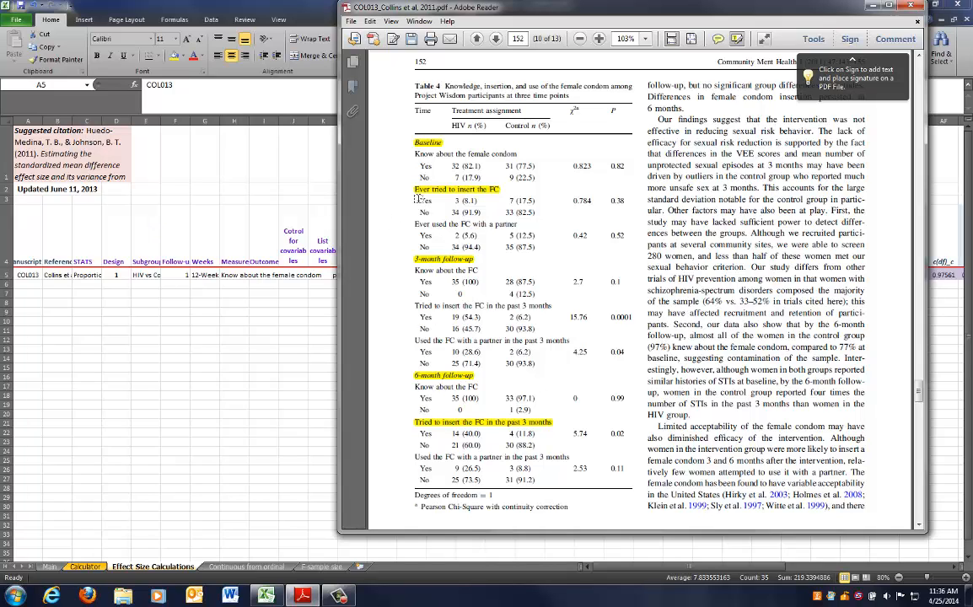
{"action": "left_click_drag", "start_coordinate": [416, 200], "coordinate": [541, 204]}
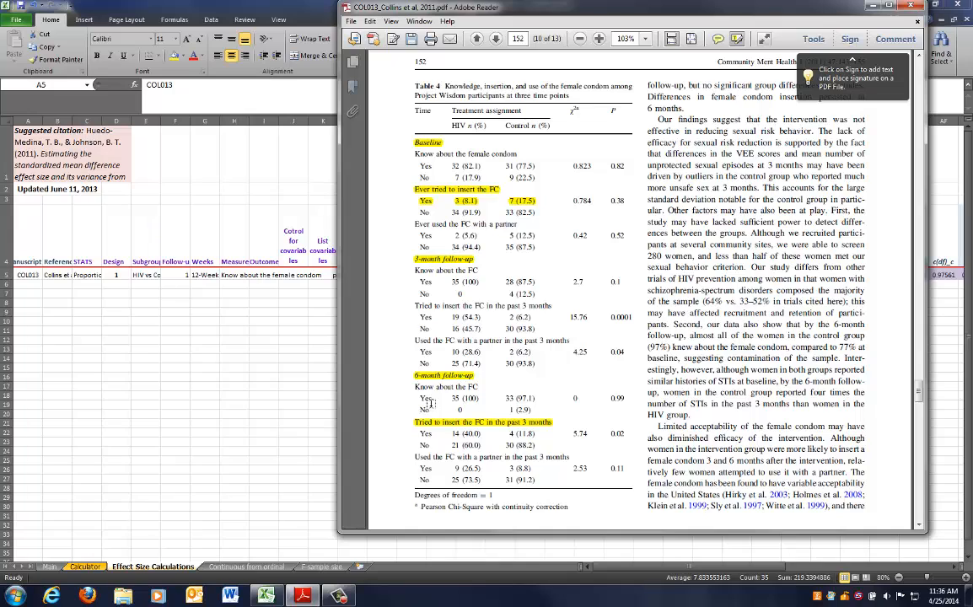
{"action": "left_click_drag", "start_coordinate": [419, 434], "coordinate": [532, 433]}
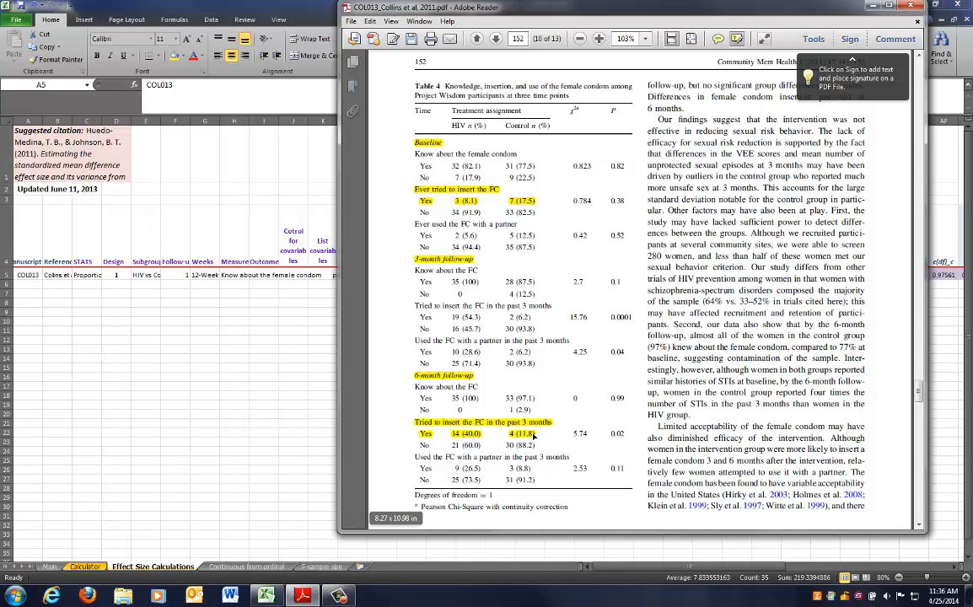
Step: Copy the design 1 Proportions row from the Calculator sheet into row 6 of Effect Size Calculations in Excel
{"action": "left_click", "coordinate": [79, 567]}
{"action": "left_click", "coordinate": [84, 566]}
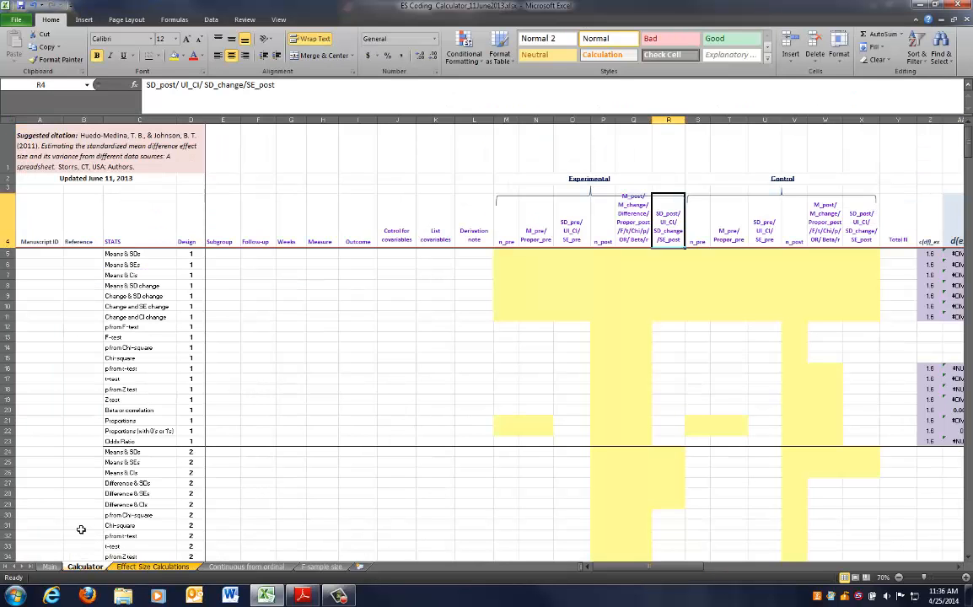
{"action": "left_click", "coordinate": [82, 420]}
{"action": "left_click", "coordinate": [7, 420]}
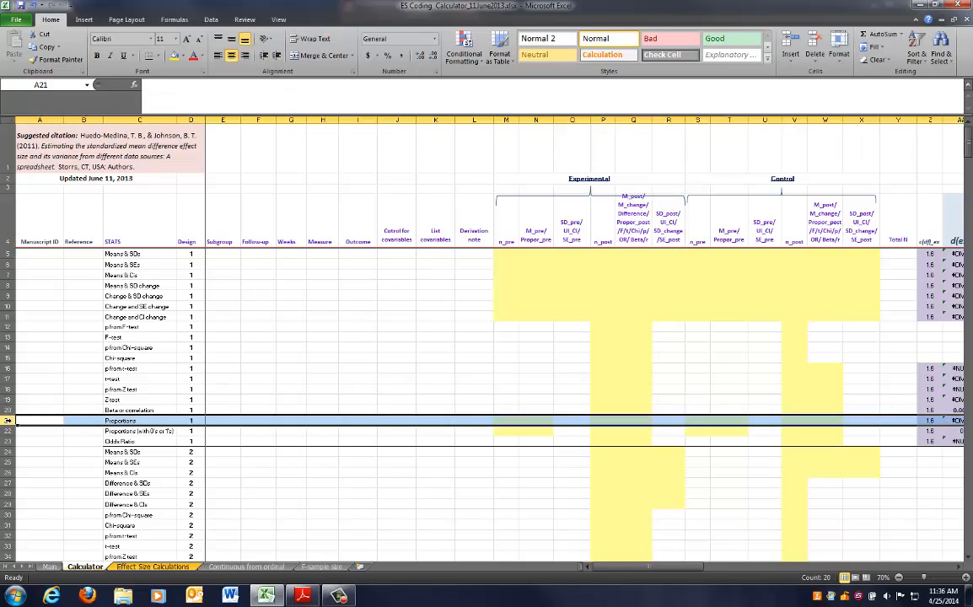
{"action": "key", "text": "ctrl+c"}
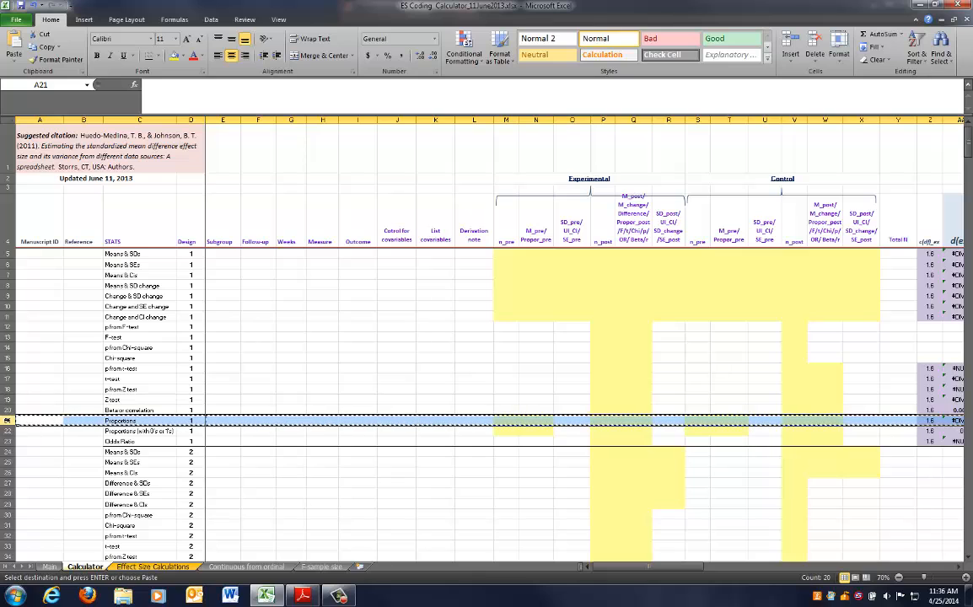
{"action": "left_click", "coordinate": [153, 566]}
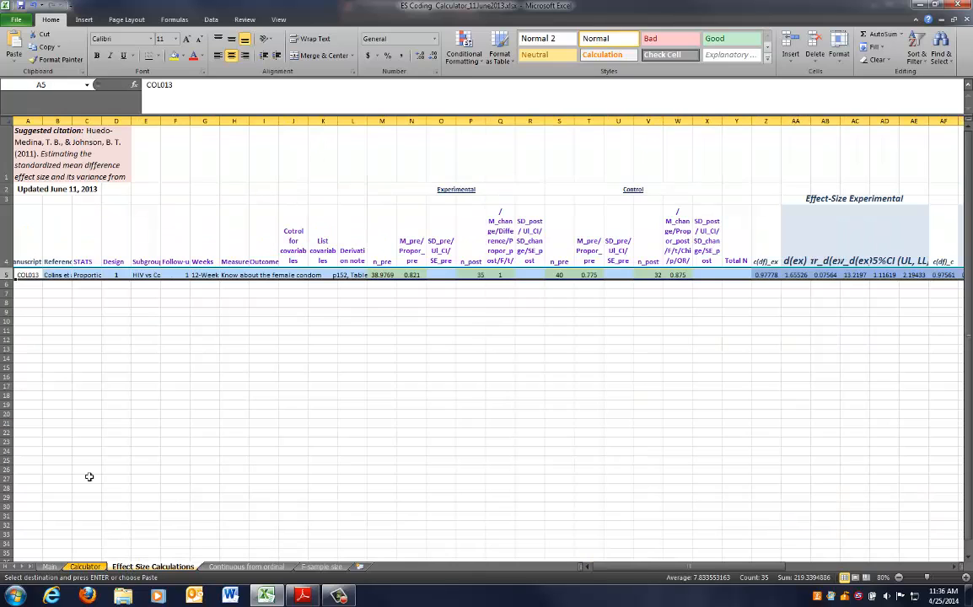
{"action": "left_click", "coordinate": [5, 285]}
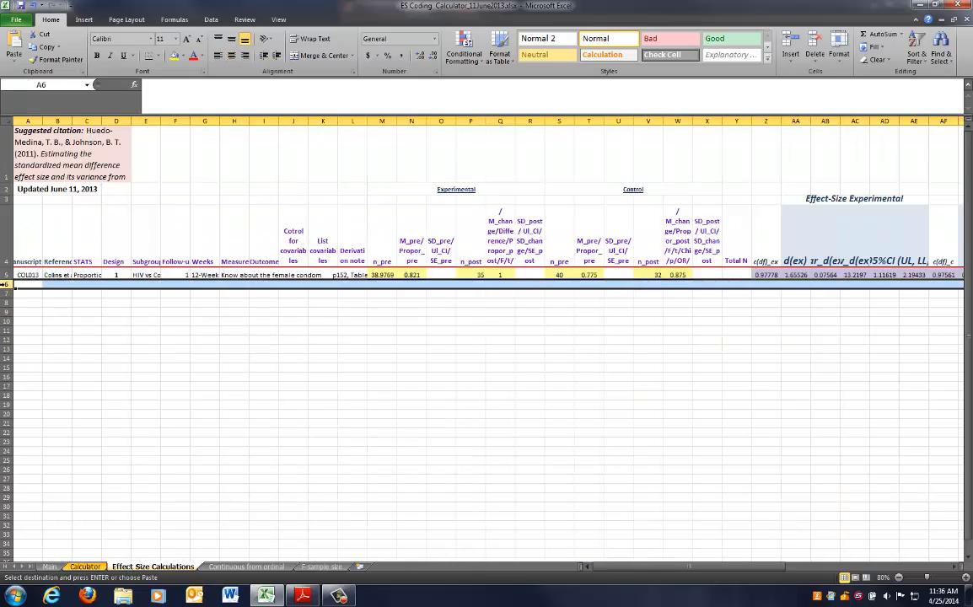
{"action": "key", "text": "ctrl+v"}
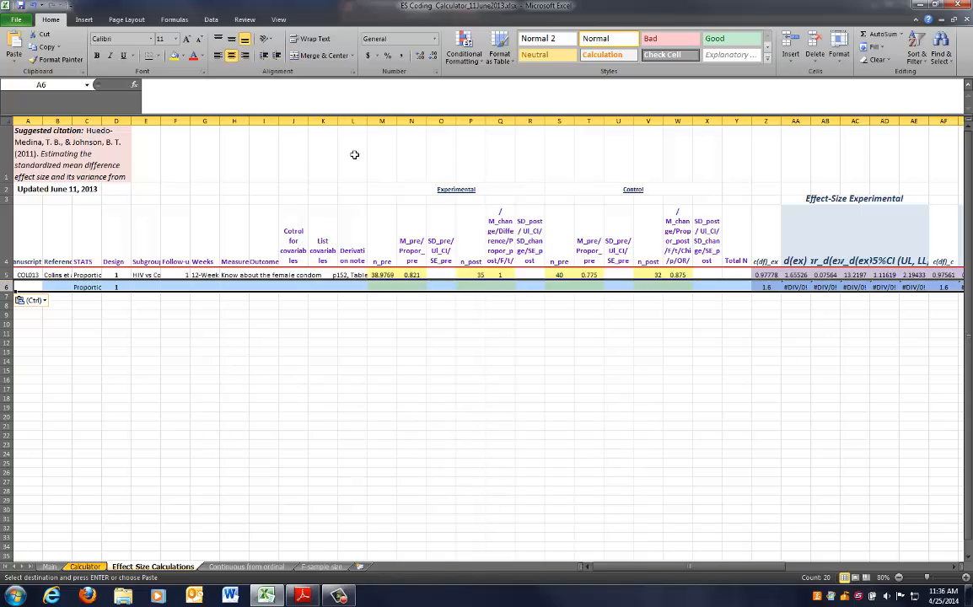
Step: Shrink the workbook window beside the article and copy the Manuscript ID and Reference from row 5 into row 6
{"action": "left_click_drag", "start_coordinate": [456, 9], "coordinate": [272, 52]}
{"action": "left_click", "coordinate": [587, 150]}
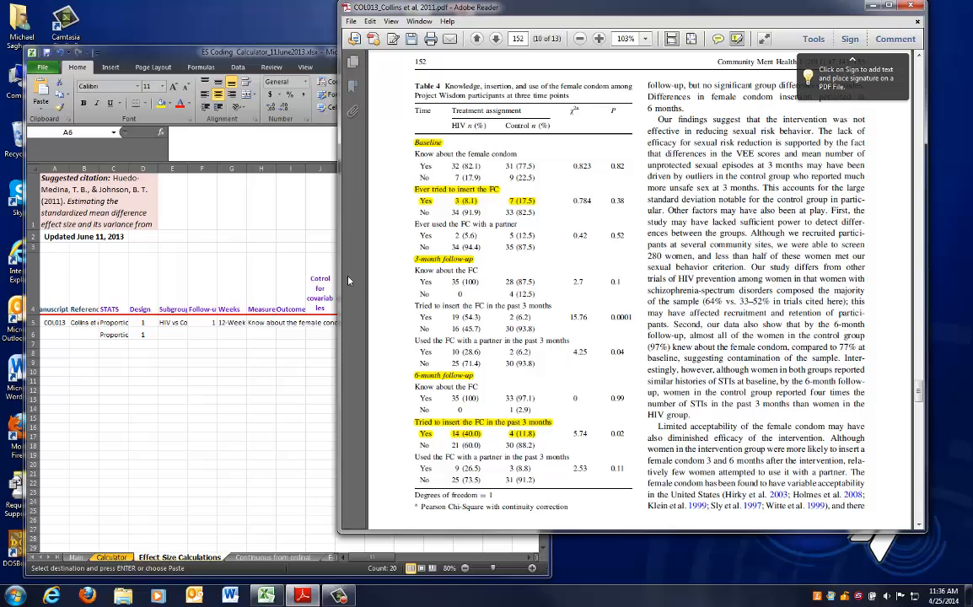
{"action": "left_click", "coordinate": [241, 368]}
{"action": "left_click", "coordinate": [49, 321]}
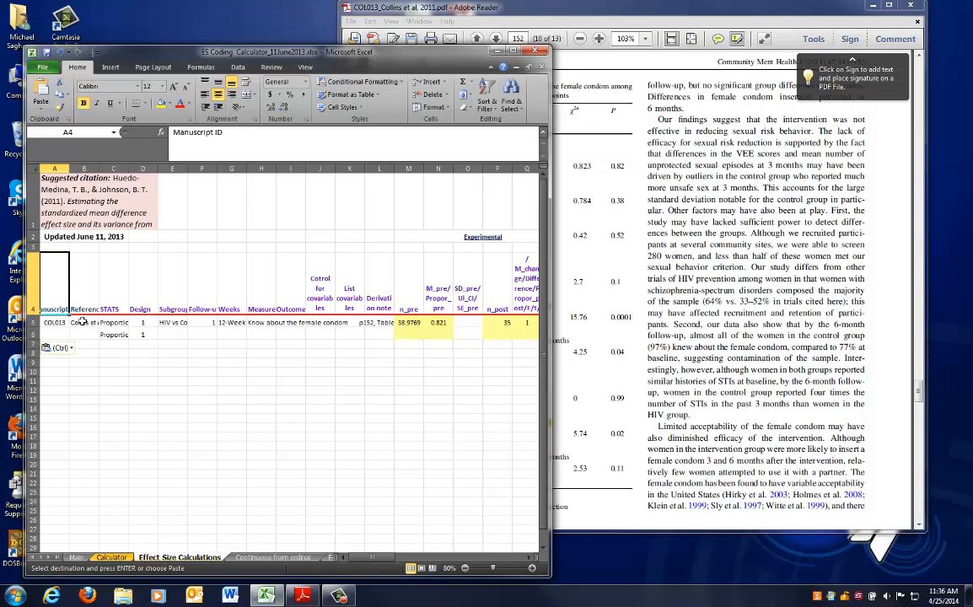
{"action": "left_click", "coordinate": [82, 322]}
{"action": "left_click_drag", "start_coordinate": [59, 322], "coordinate": [79, 322]}
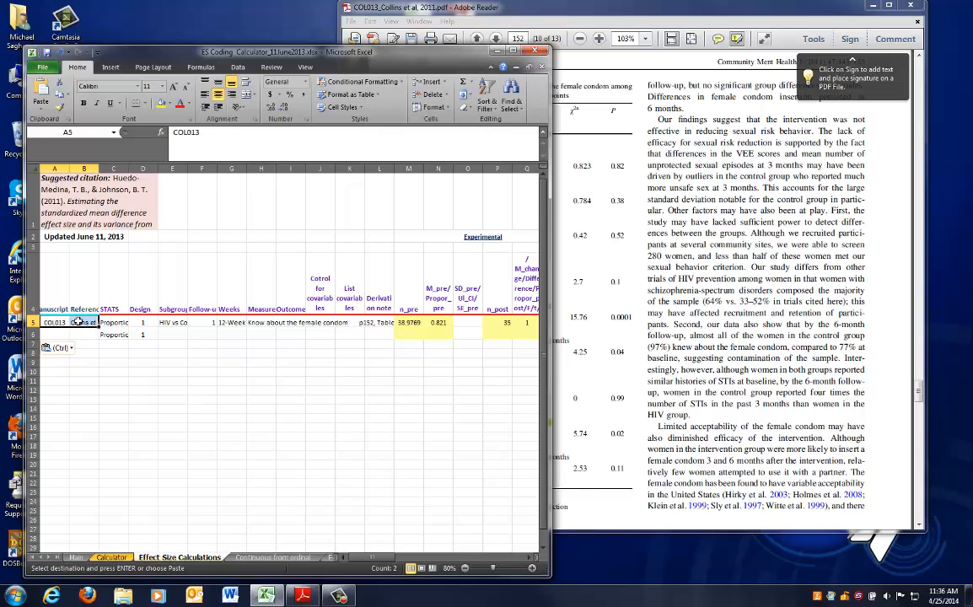
{"action": "key", "text": "ctrl+c"}
{"action": "left_click", "coordinate": [52, 335]}
{"action": "key", "text": "ctrl+v"}
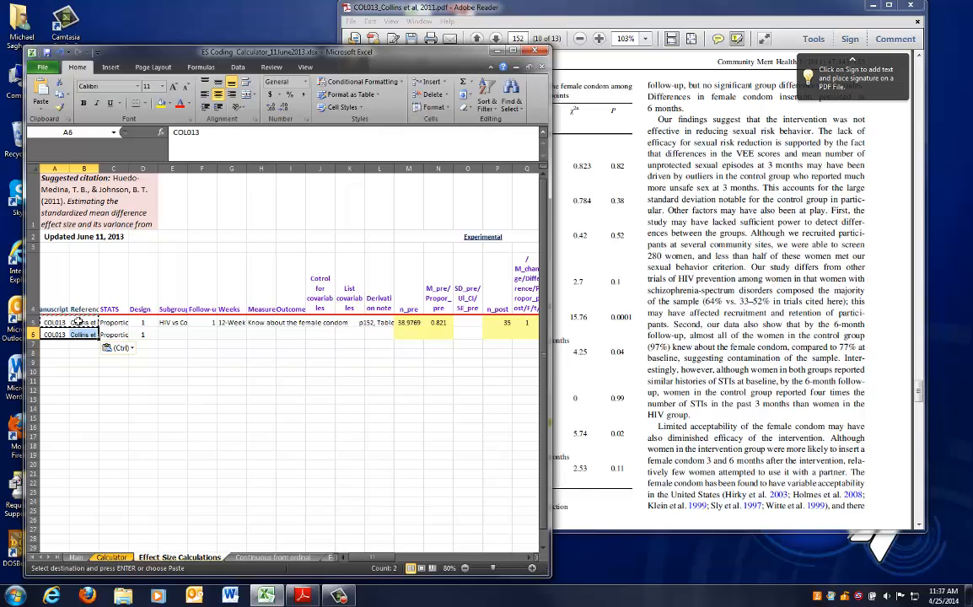
Step: Copy the Subgroup entry "HIV vs Control" from row 5 into row 6
{"action": "left_click", "coordinate": [118, 335]}
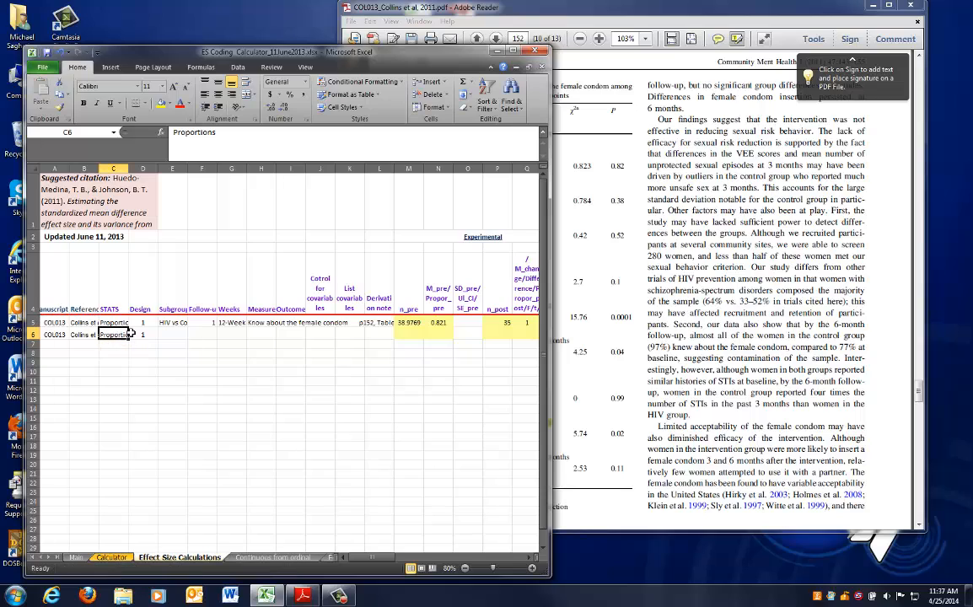
{"action": "left_click", "coordinate": [171, 322]}
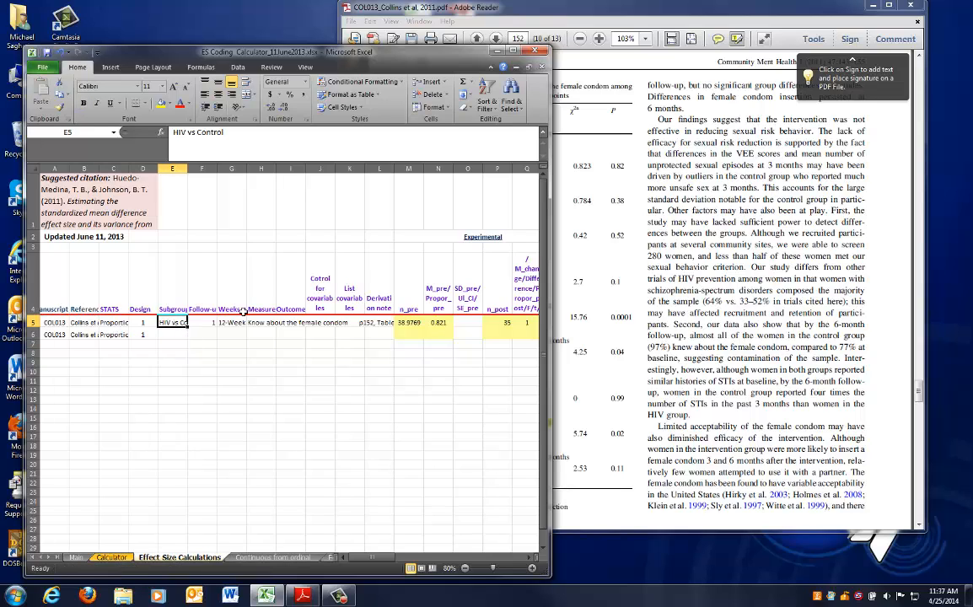
{"action": "key", "text": "Down"}
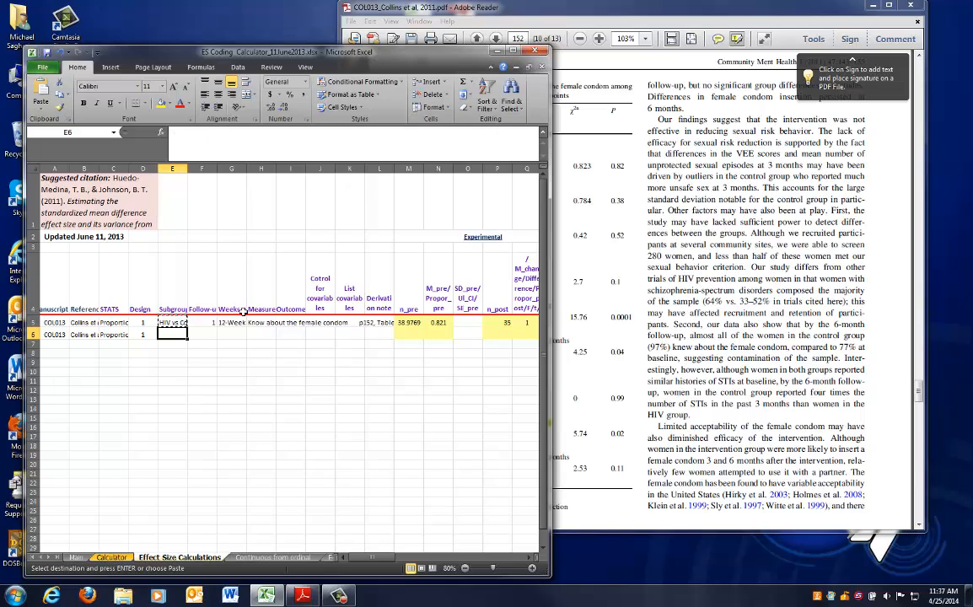
{"action": "key", "text": "ctrl+d"}
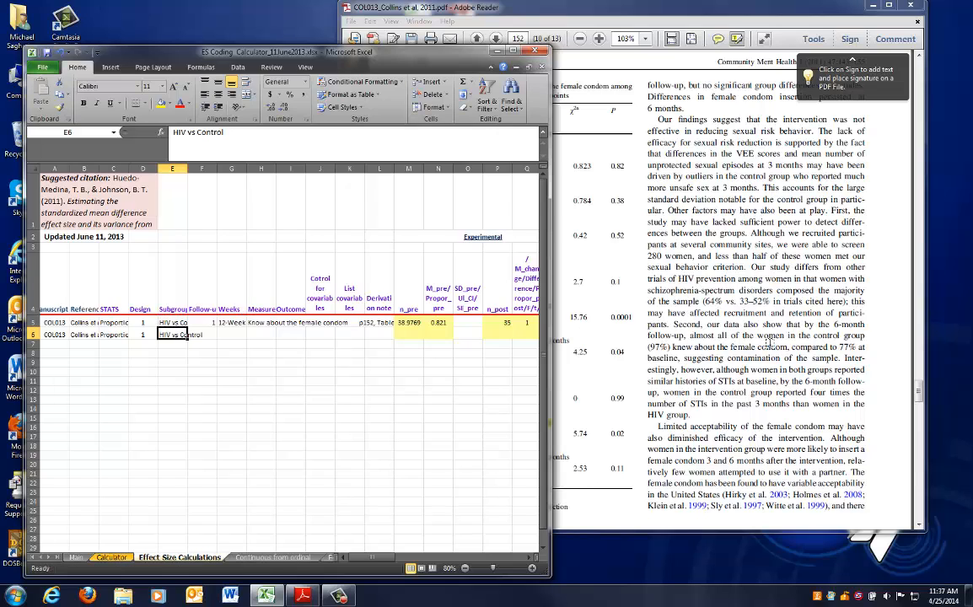
Step: Check the follow-up periods in the article's Table 4 and enter 2 as row 6's Follow-up
{"action": "left_click", "coordinate": [666, 301]}
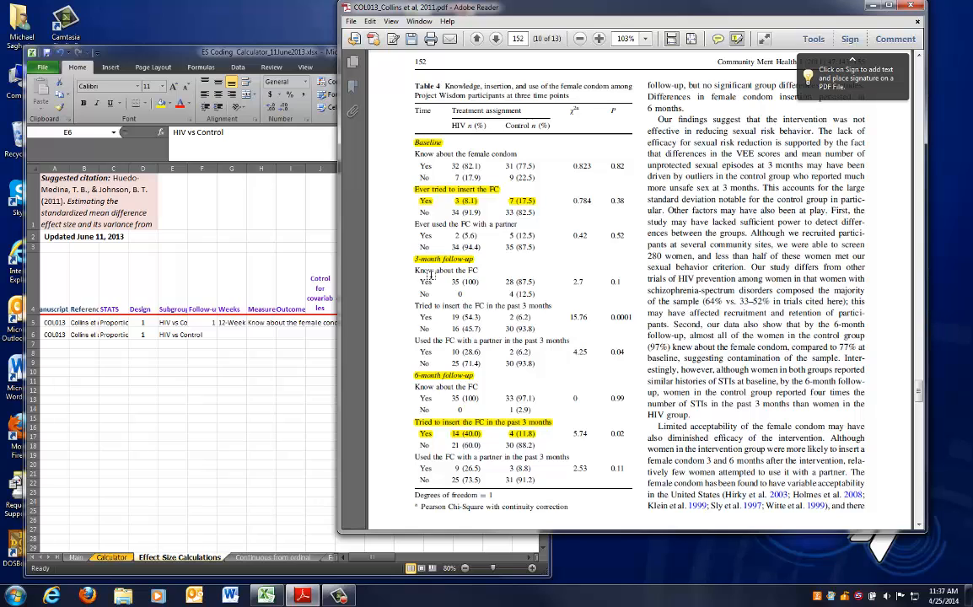
{"action": "left_click", "coordinate": [202, 377]}
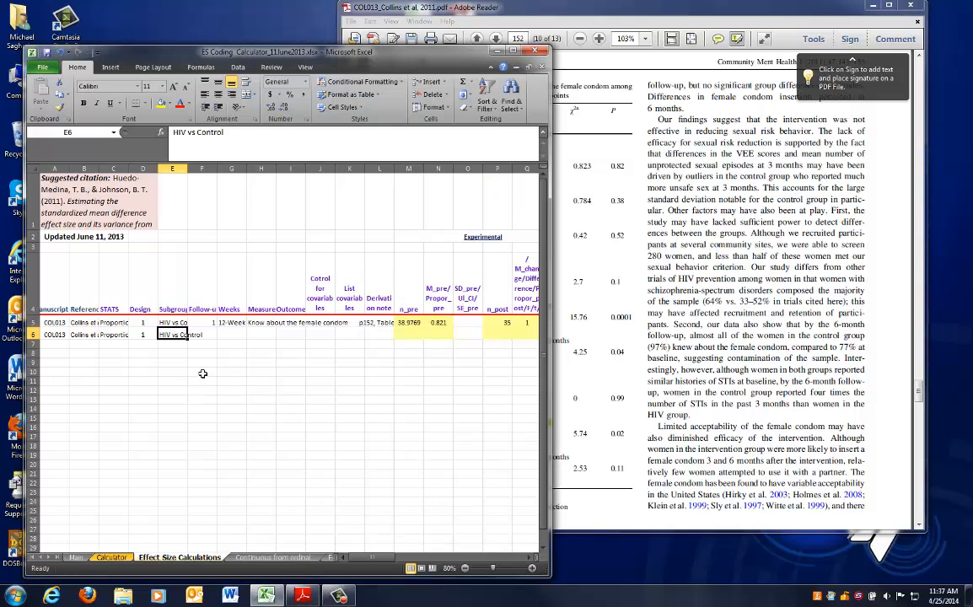
{"action": "left_click", "coordinate": [590, 304]}
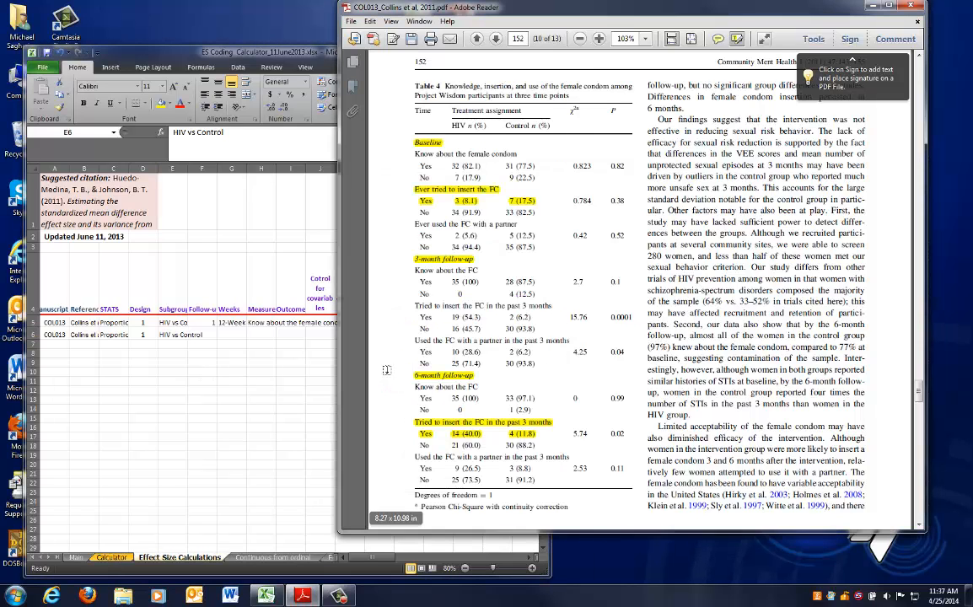
{"action": "left_click", "coordinate": [200, 285]}
{"action": "left_click", "coordinate": [580, 294]}
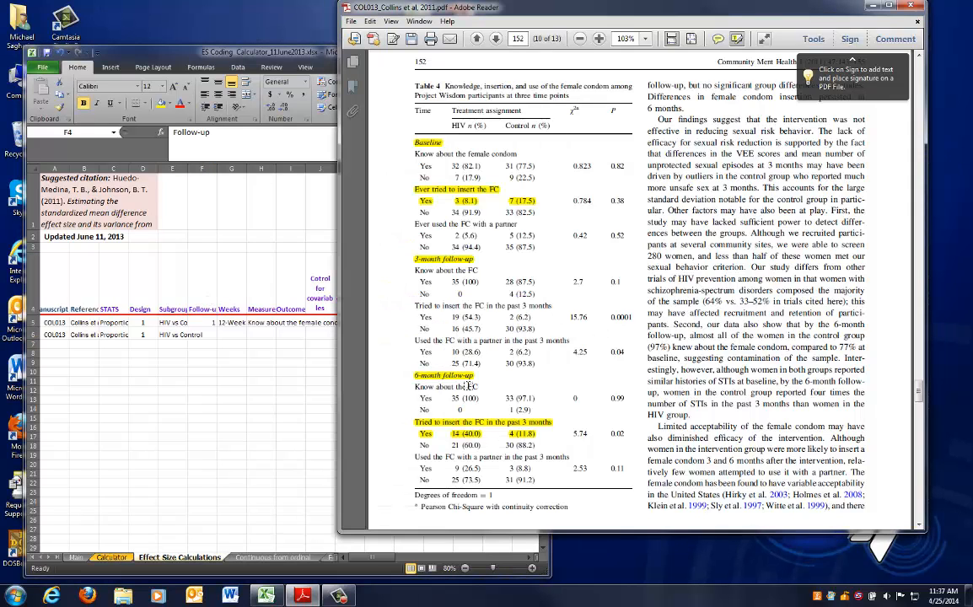
{"action": "left_click", "coordinate": [200, 293]}
{"action": "left_click", "coordinate": [205, 319]}
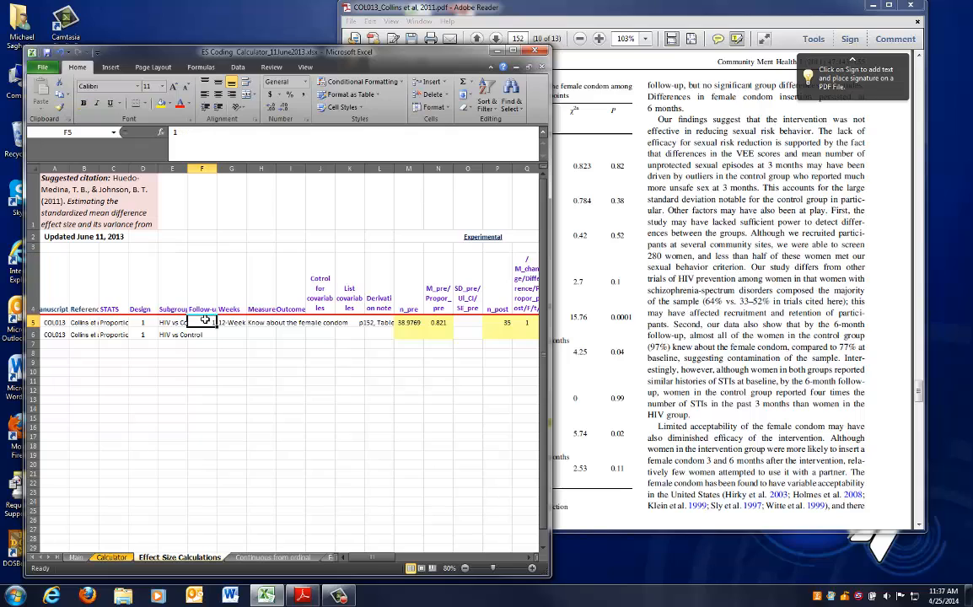
{"action": "left_click", "coordinate": [202, 334]}
{"action": "type", "text": "2"}
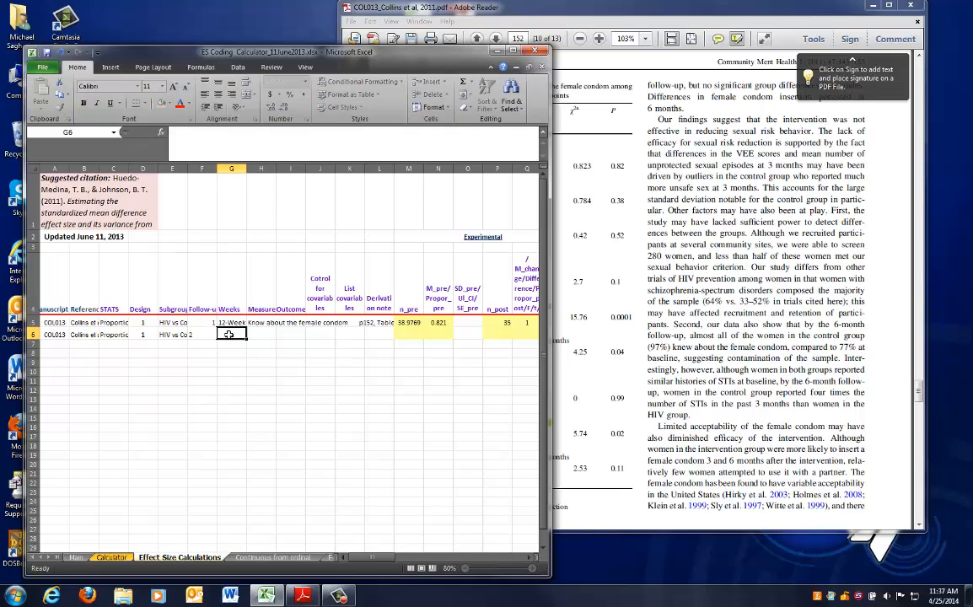
Step: Enter "24-Week FUP" as the Weeks value in row 6
{"action": "left_click", "coordinate": [234, 334]}
{"action": "type", "text": "24-Week"}
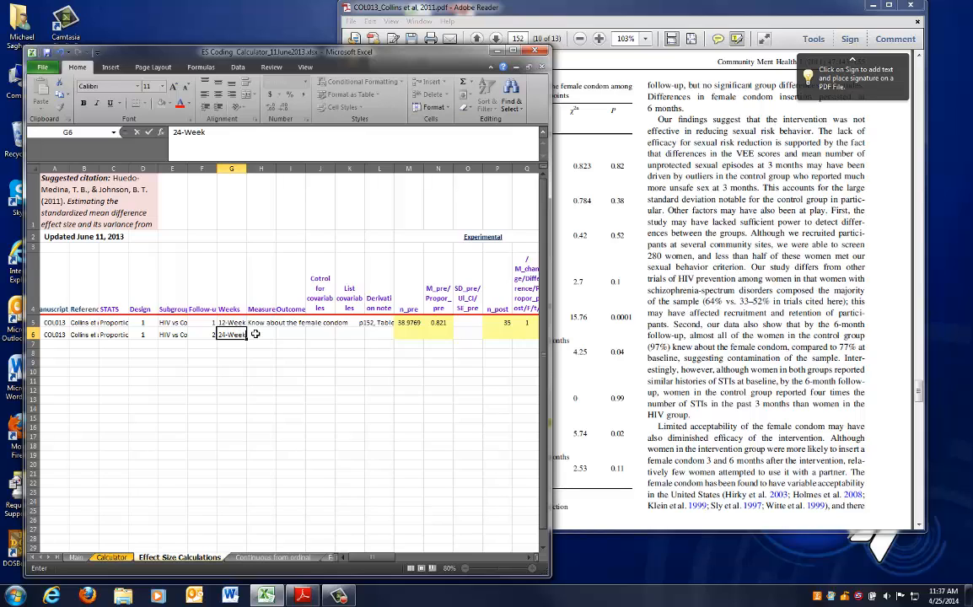
{"action": "type", "text": " FUP"}
{"action": "key", "text": "Return"}
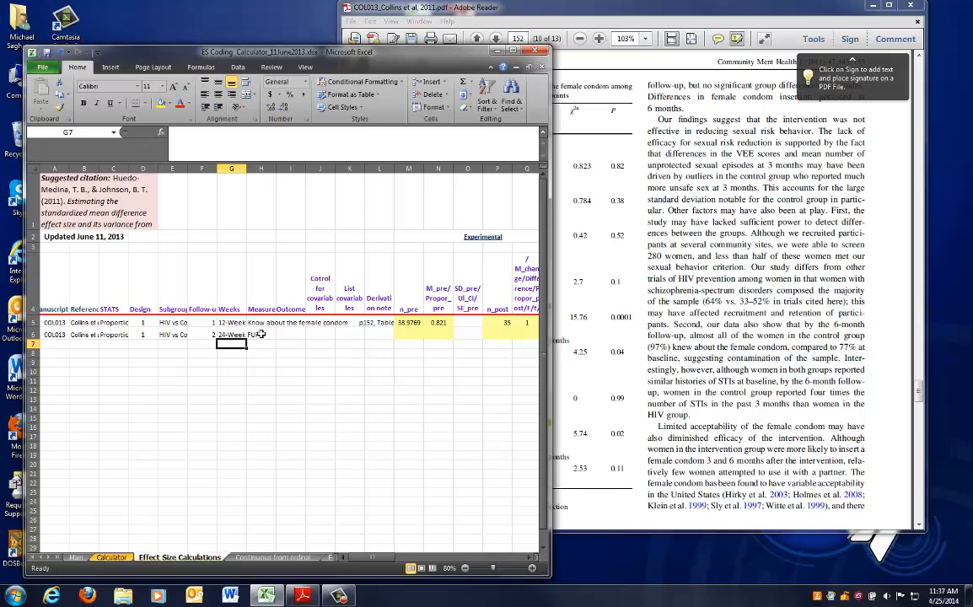
Step: Enter "Ever tried to insert the female condom (in the past 3 months)" as row 6's Measure, following the article's Table 4
{"action": "left_click", "coordinate": [261, 334]}
{"action": "left_click", "coordinate": [617, 311]}
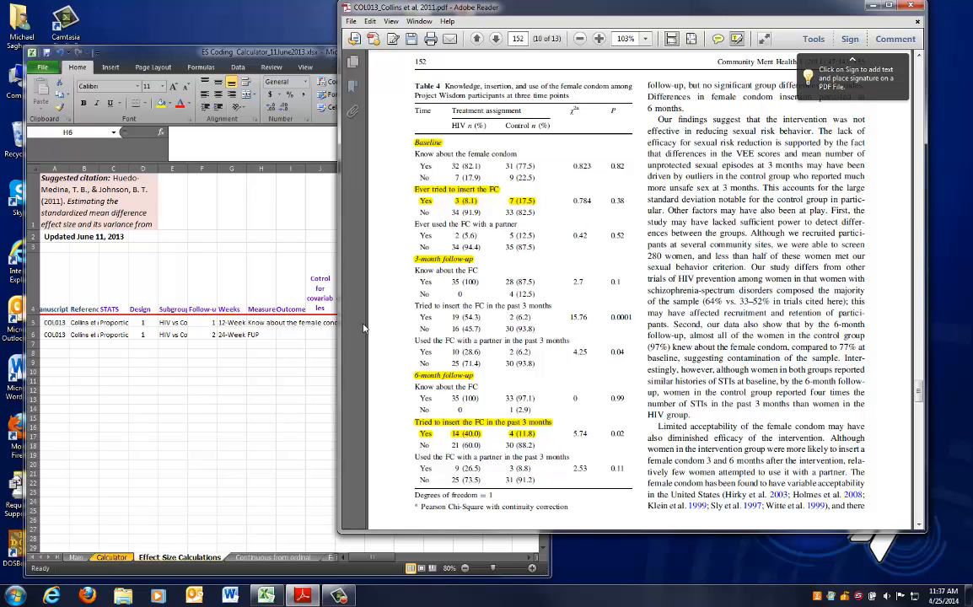
{"action": "left_click", "coordinate": [246, 369]}
{"action": "type", "text": "Ev"}
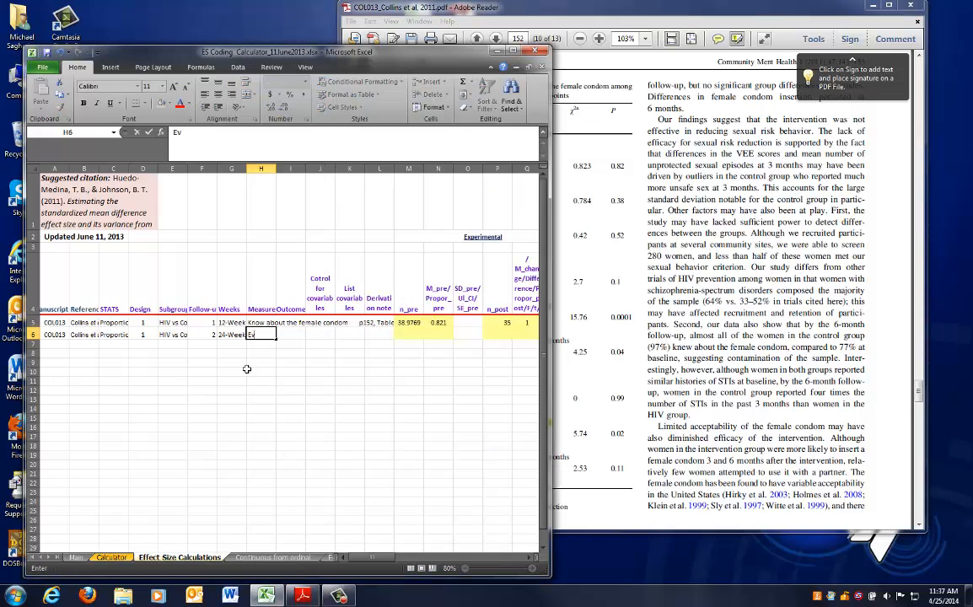
{"action": "type", "text": "er tried to i"}
{"action": "key", "text": "BackSpace"}
{"action": "type", "text": "o insert the female "}
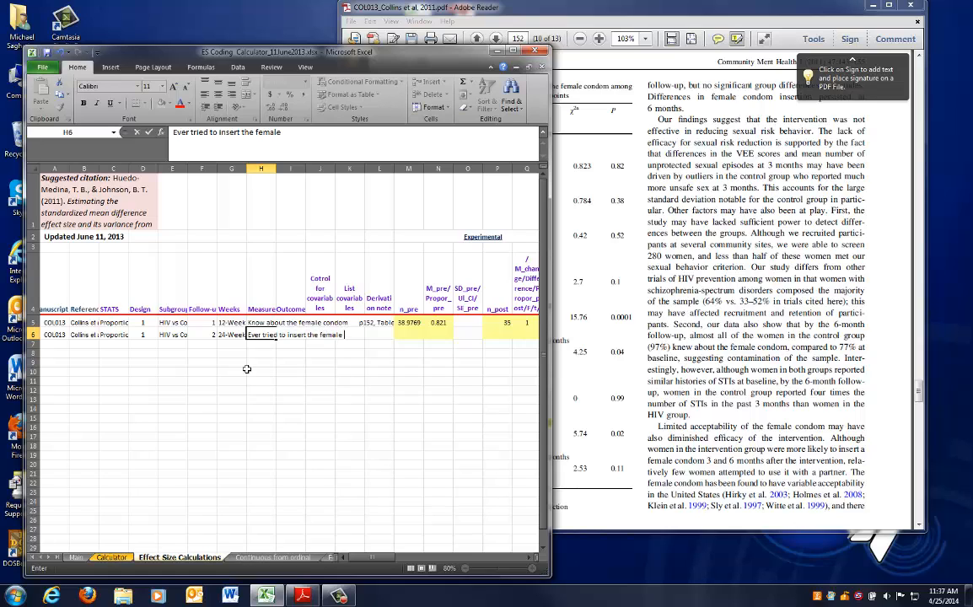
{"action": "type", "text": "condom (in the"}
{"action": "type", "text": "past"}
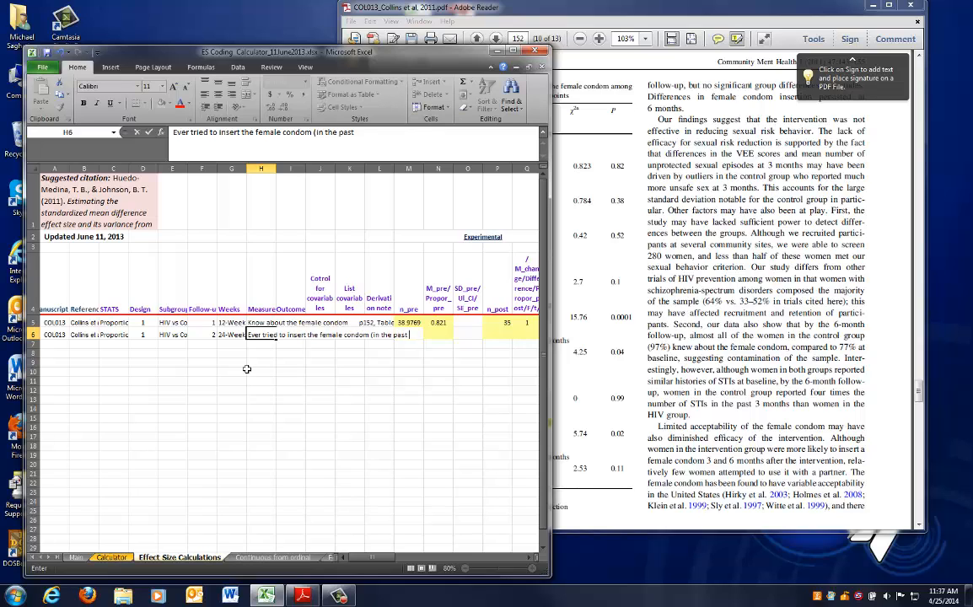
{"action": "type", "text": " 3 months)"}
{"action": "key", "text": "Return"}
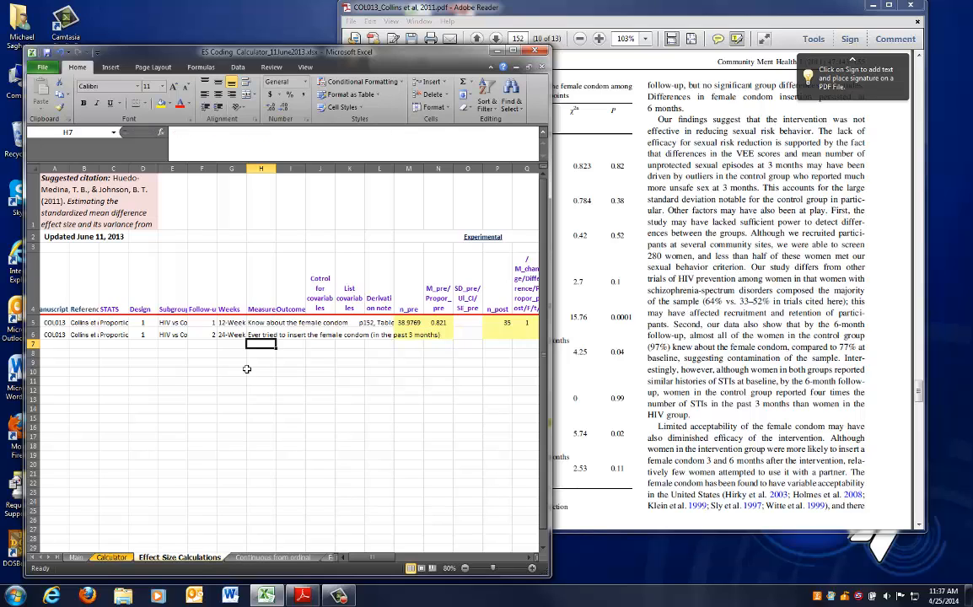
{"action": "key", "text": "Up"}
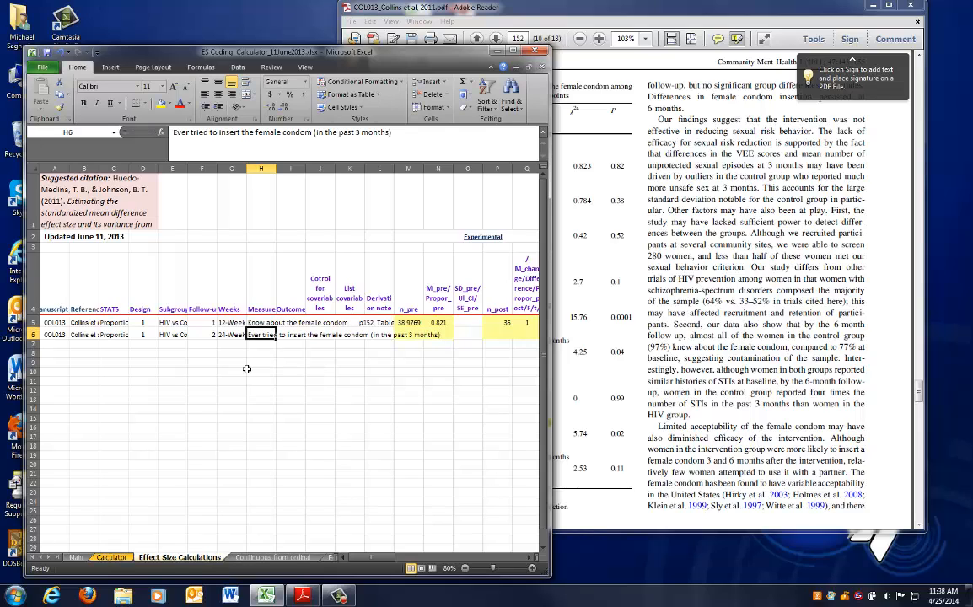
Step: Fill row 6's Derivation note with "p152, Table 4", matching the note in row 5
{"action": "scroll", "coordinate": [253, 337], "scroll_direction": "down", "scroll_amount": 1}
{"action": "left_click_drag", "start_coordinate": [286, 218], "coordinate": [344, 335]}
{"action": "scroll", "coordinate": [295, 262], "scroll_direction": "up", "scroll_amount": 1}
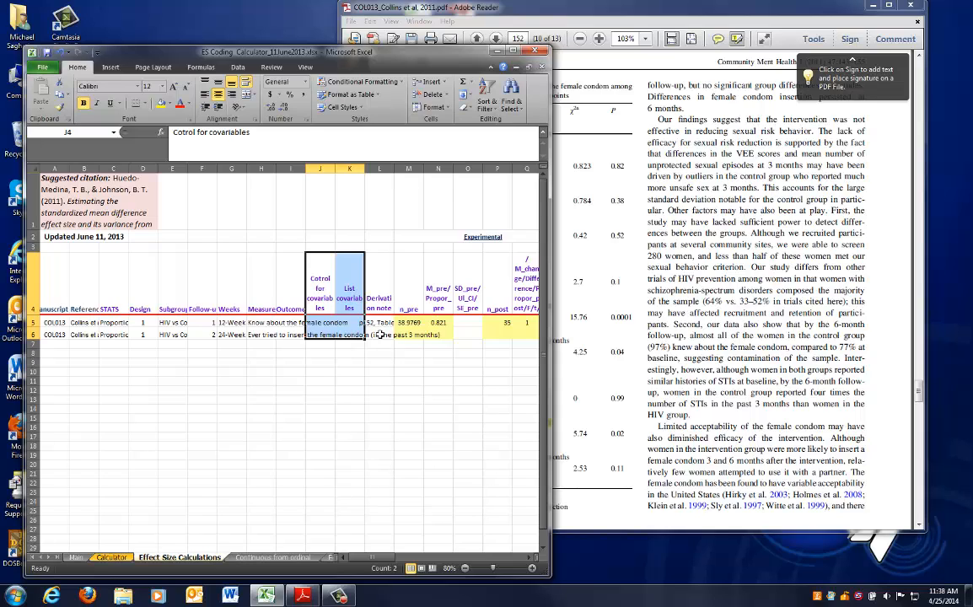
{"action": "left_click", "coordinate": [379, 334]}
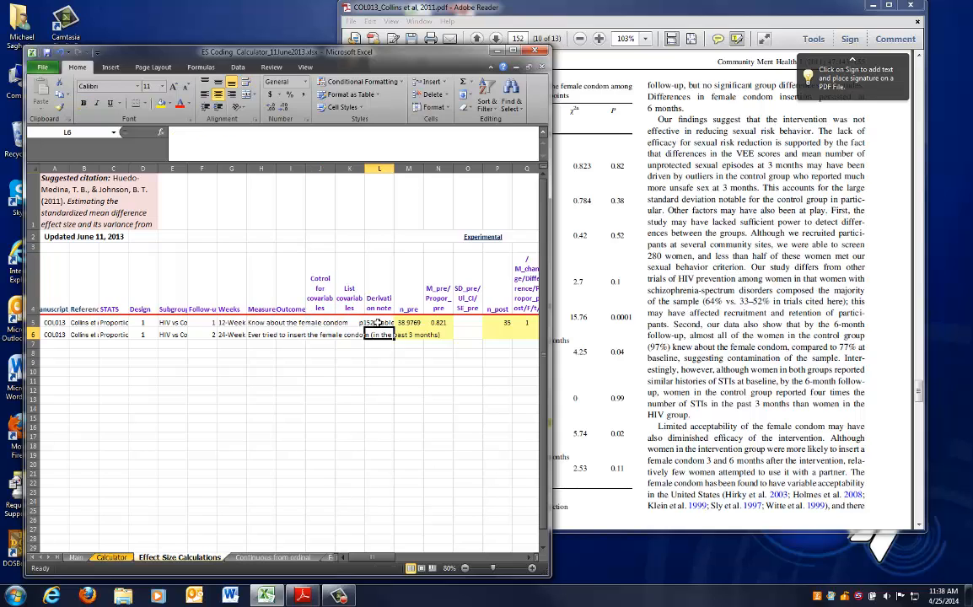
{"action": "left_click", "coordinate": [378, 323]}
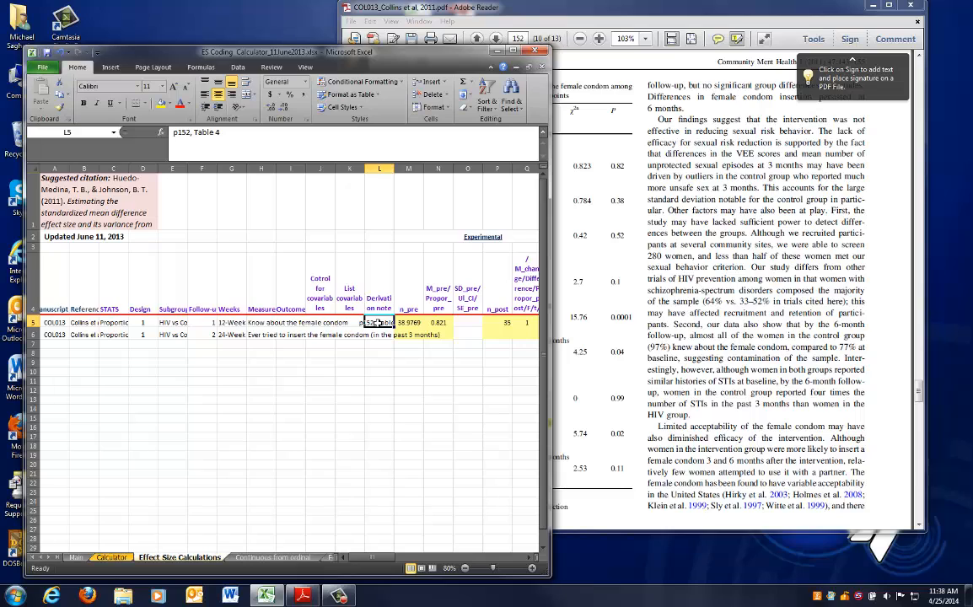
{"action": "key", "text": "Down"}
{"action": "type", "text": "p152, Table 4"}
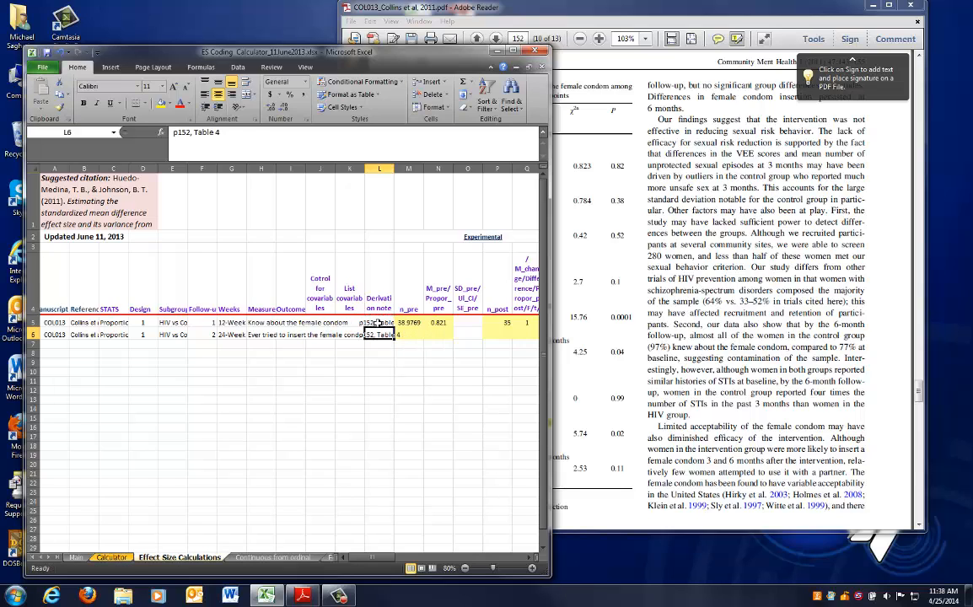
Step: Enter the HIV group's baseline insertion proportion from Table 4, .081, as row 6's experimental pre-test proportion
{"action": "key", "text": "Right"}
{"action": "key", "text": "Right"}
{"action": "key", "text": "Right"}
{"action": "key", "text": "Right"}
{"action": "key", "text": "Right"}
{"action": "key", "text": "Right"}
{"action": "key", "text": "Right"}
{"action": "key", "text": "Right"}
{"action": "key", "text": "Right"}
{"action": "key", "text": "Right"}
{"action": "key", "text": "Right"}
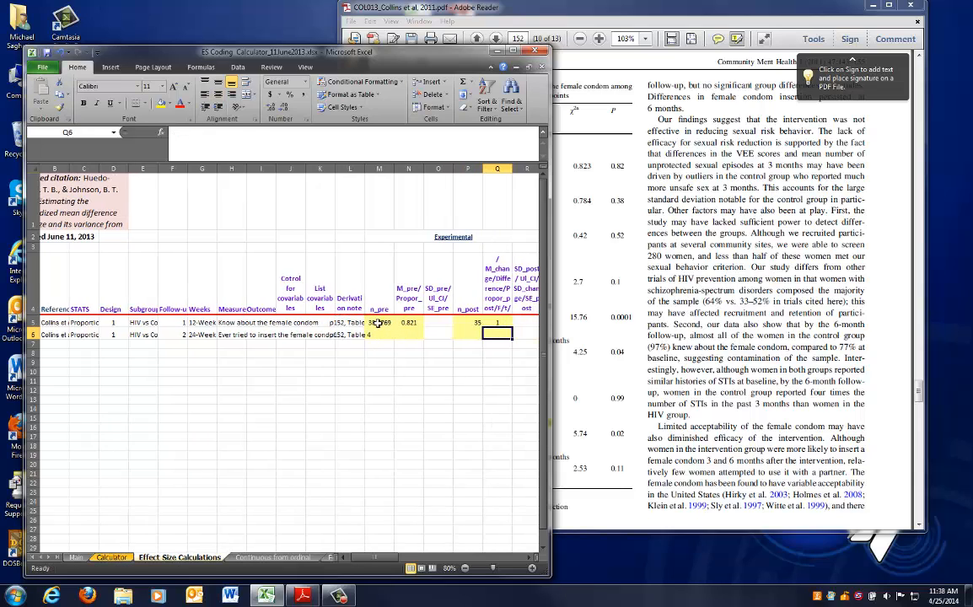
{"action": "key", "text": "Right"}
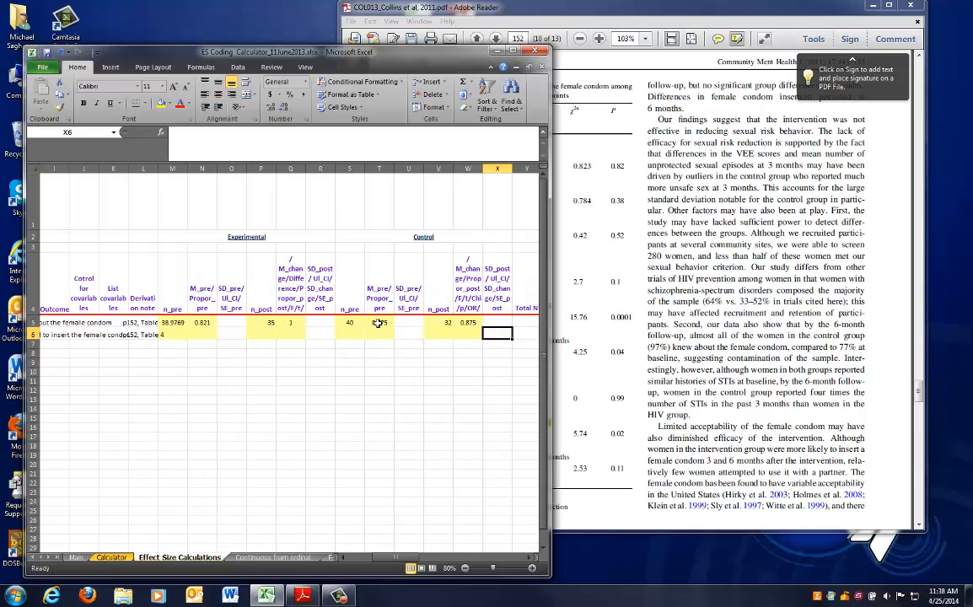
{"action": "left_click", "coordinate": [725, 353]}
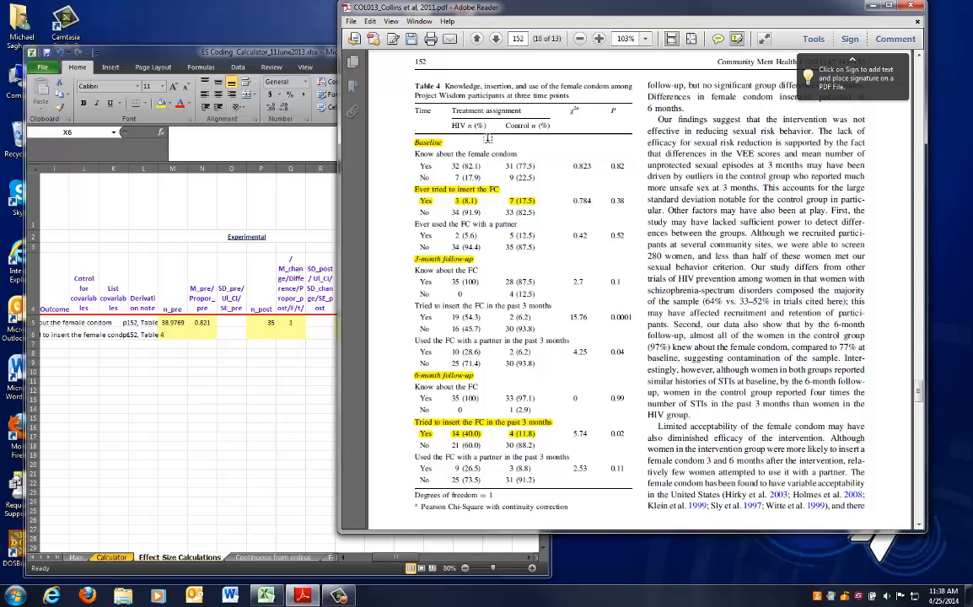
{"action": "left_click", "coordinate": [203, 334]}
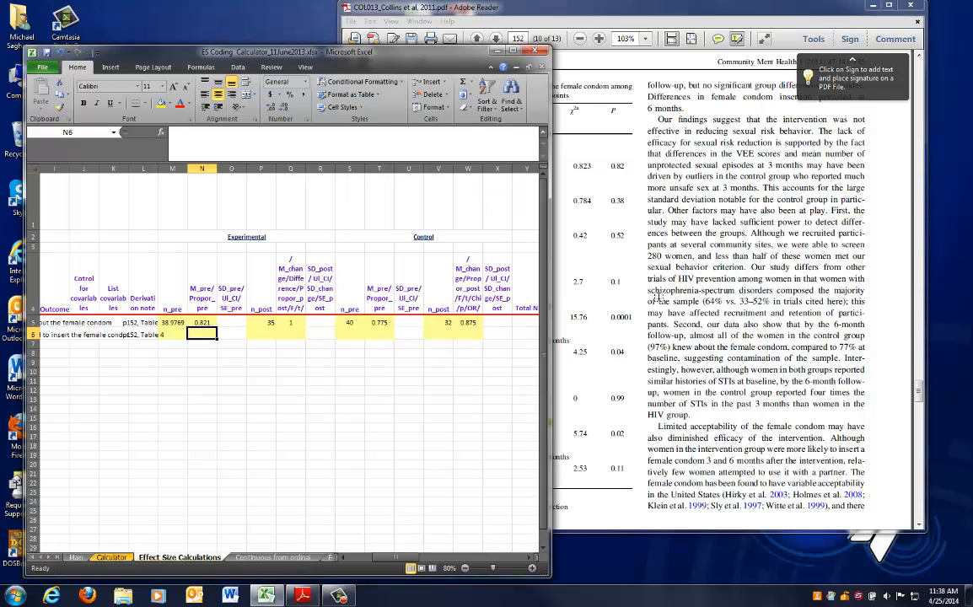
{"action": "type", "text": ".081"}
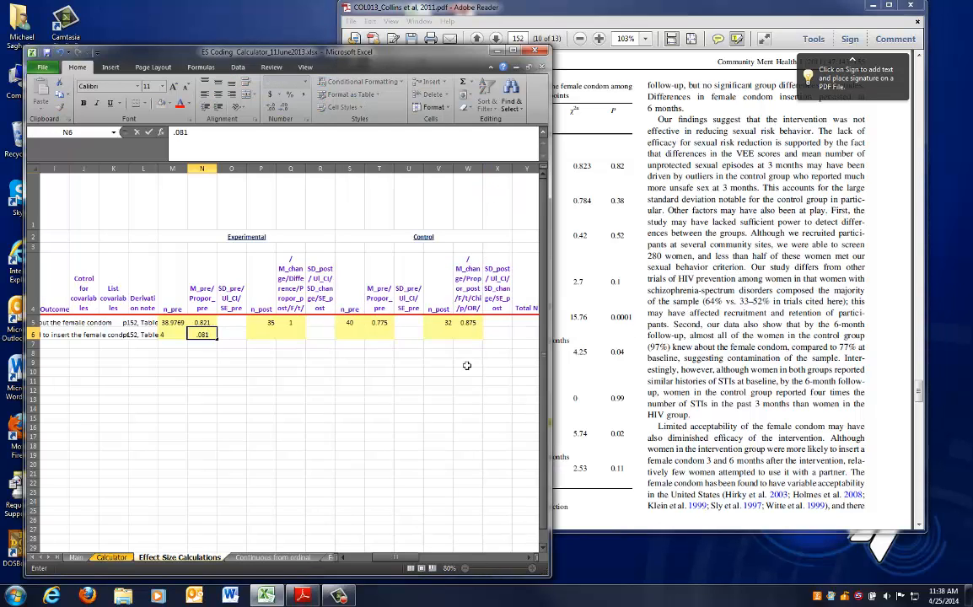
{"action": "left_click", "coordinate": [409, 381]}
Step: Enter the control group's baseline insertion proportion from Table 4, .175, as row 6's control pre-test proportion
{"action": "left_click", "coordinate": [674, 254]}
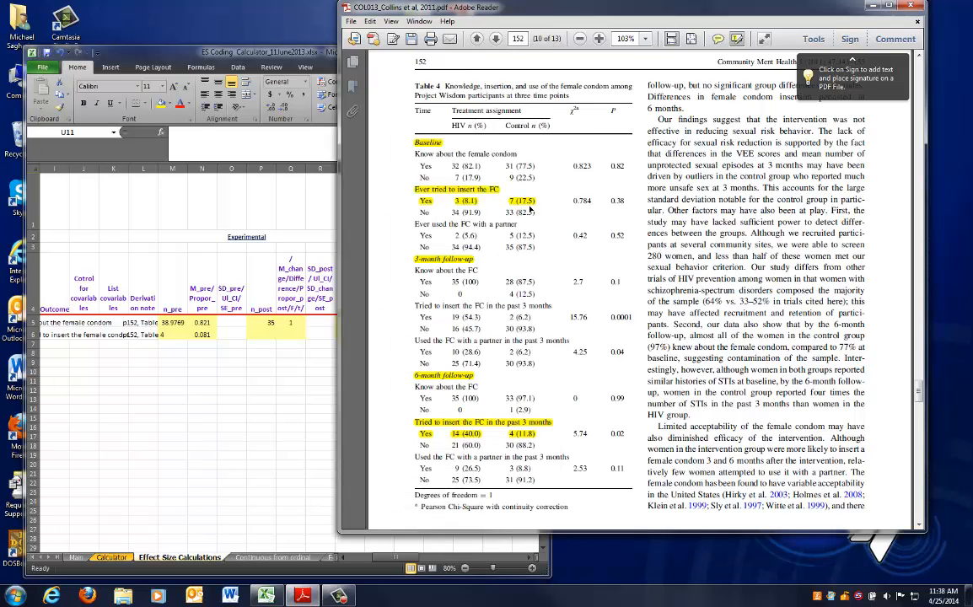
{"action": "left_click", "coordinate": [222, 340]}
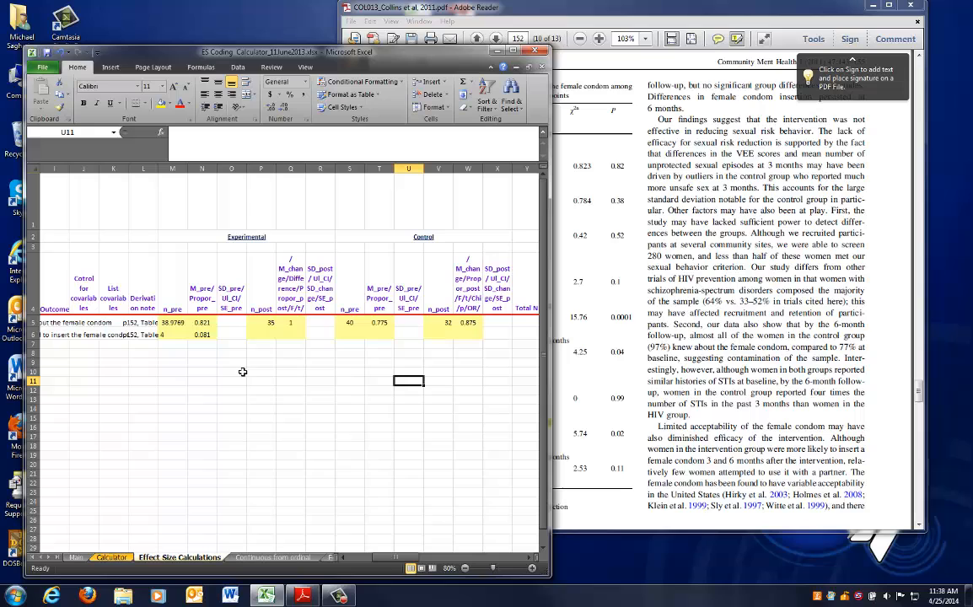
{"action": "left_click", "coordinate": [379, 335]}
{"action": "type", "text": ".175"}
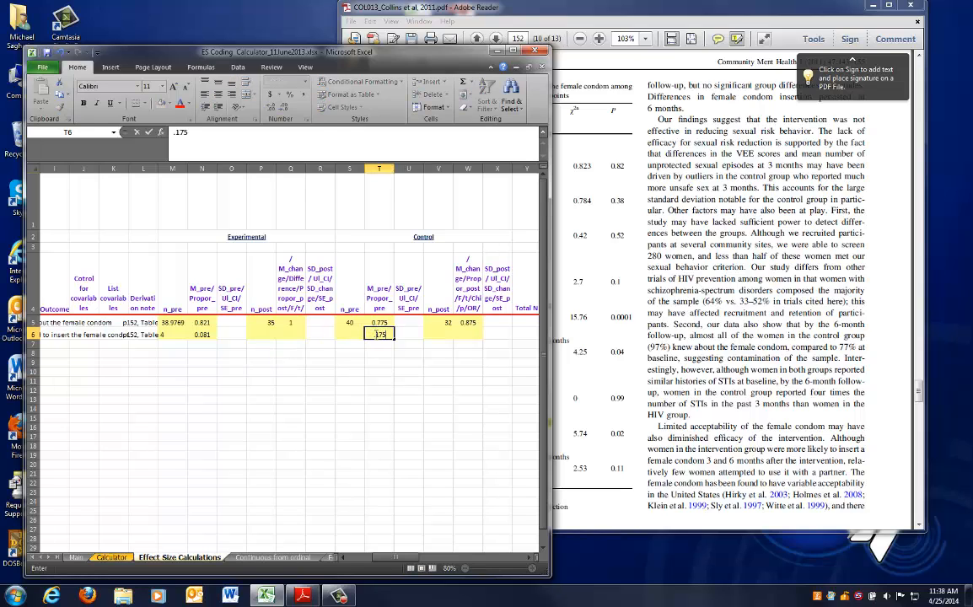
{"action": "key", "text": "Left"}
Step: Enter the HIV group's 6-month insertion proportion from Table 4, .4, as row 6's experimental post-test proportion
{"action": "left_click", "coordinate": [613, 280]}
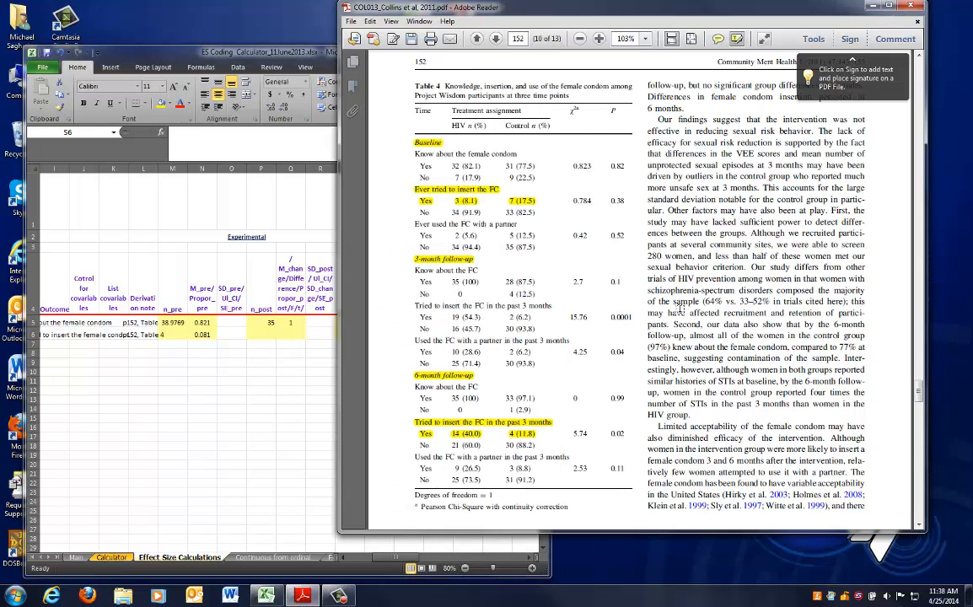
{"action": "scroll", "coordinate": [679, 308], "scroll_direction": "down", "scroll_amount": 1}
{"action": "scroll", "coordinate": [679, 308], "scroll_direction": "down", "scroll_amount": 1}
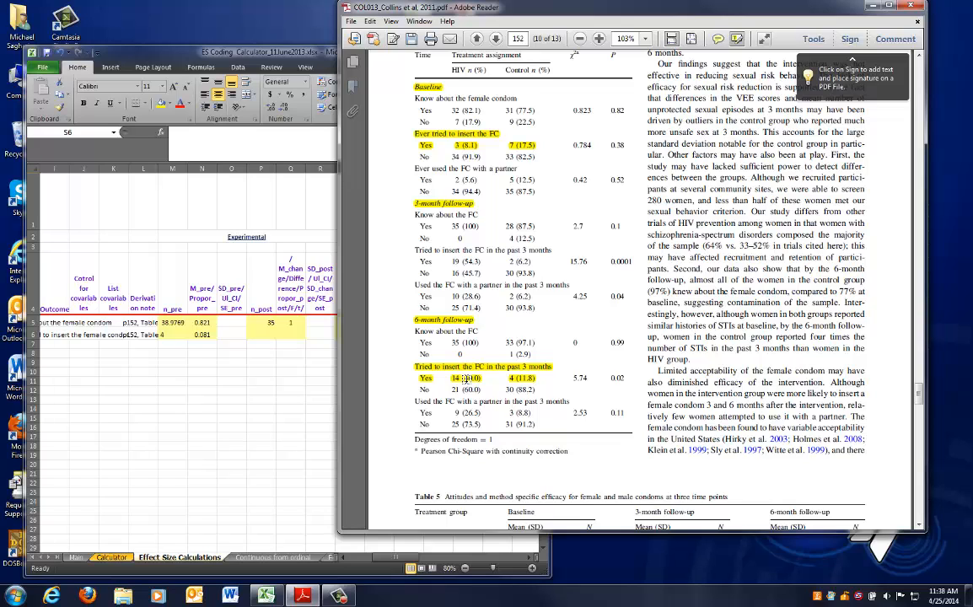
{"action": "left_click", "coordinate": [288, 337]}
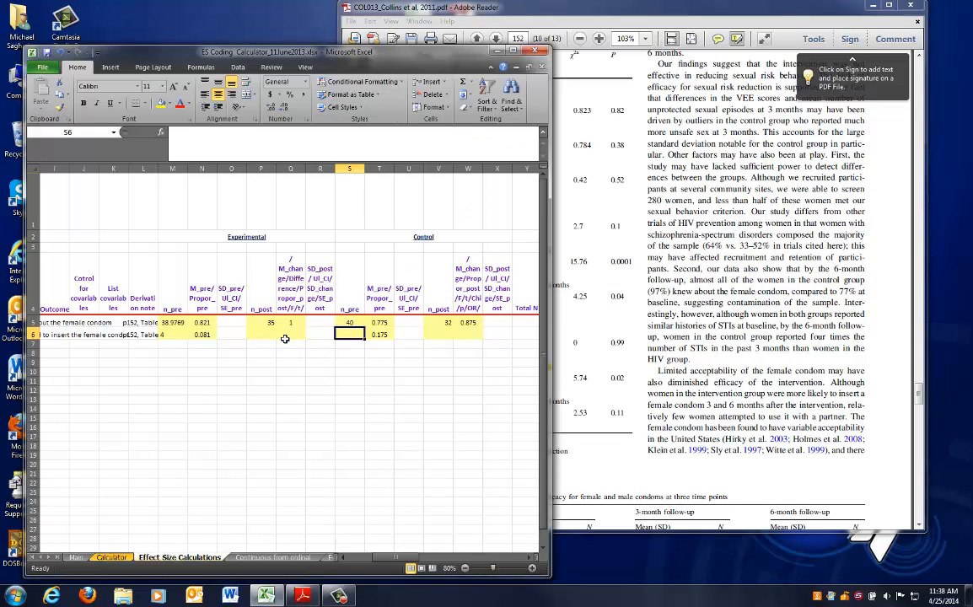
{"action": "type", "text": "."}
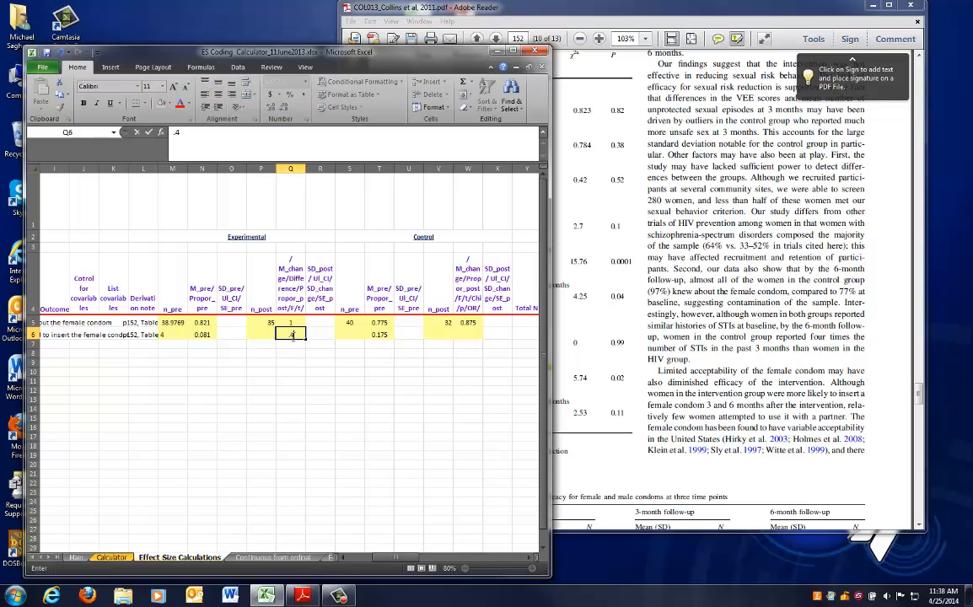
{"action": "type", "text": "4"}
Step: Enter the control group's 6-month insertion proportion from Table 4, .118, as row 6's control post-test proportion
{"action": "left_click", "coordinate": [465, 332]}
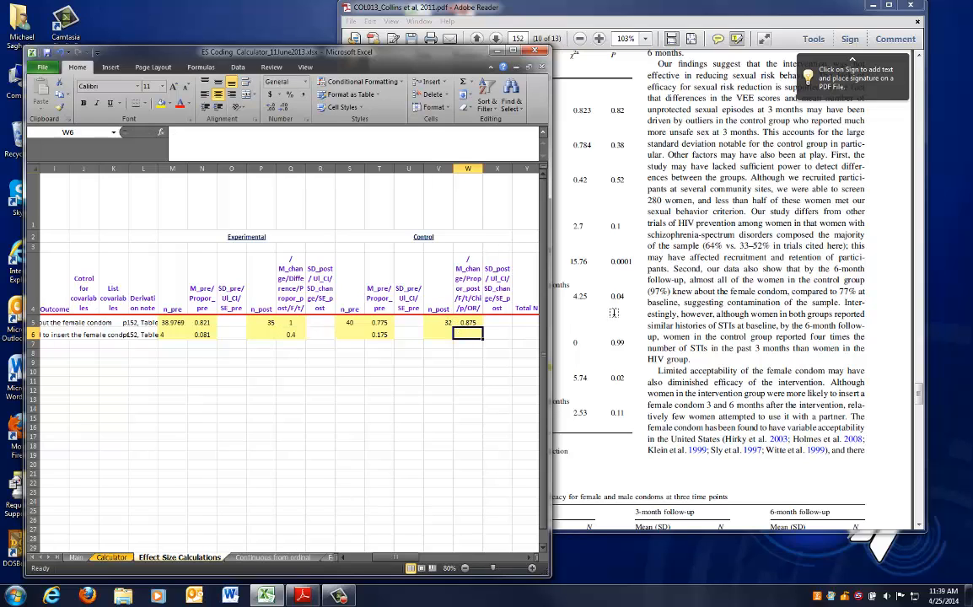
{"action": "left_click", "coordinate": [642, 282]}
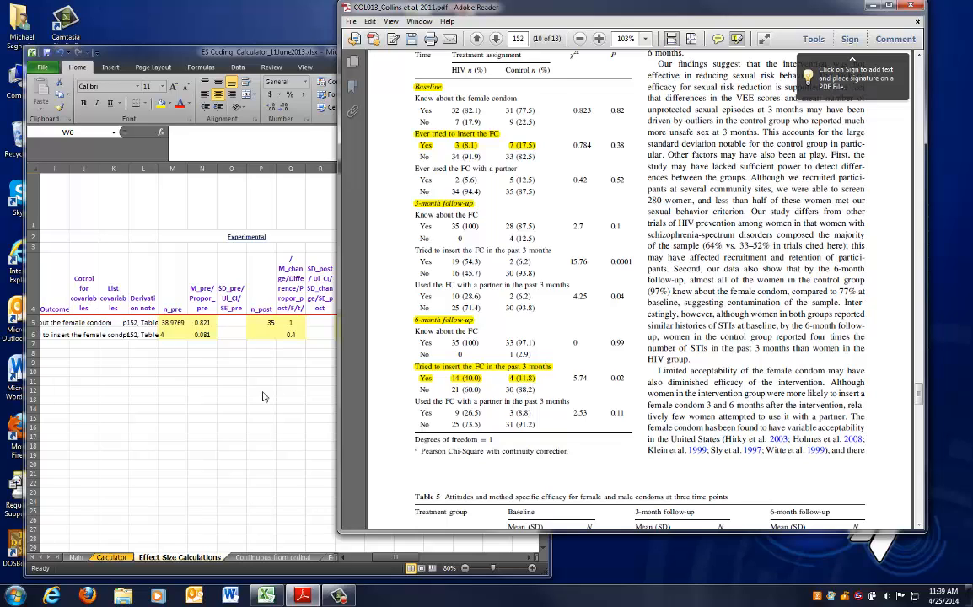
{"action": "key", "text": "alt+Tab"}
{"action": "type", "text": ".1"}
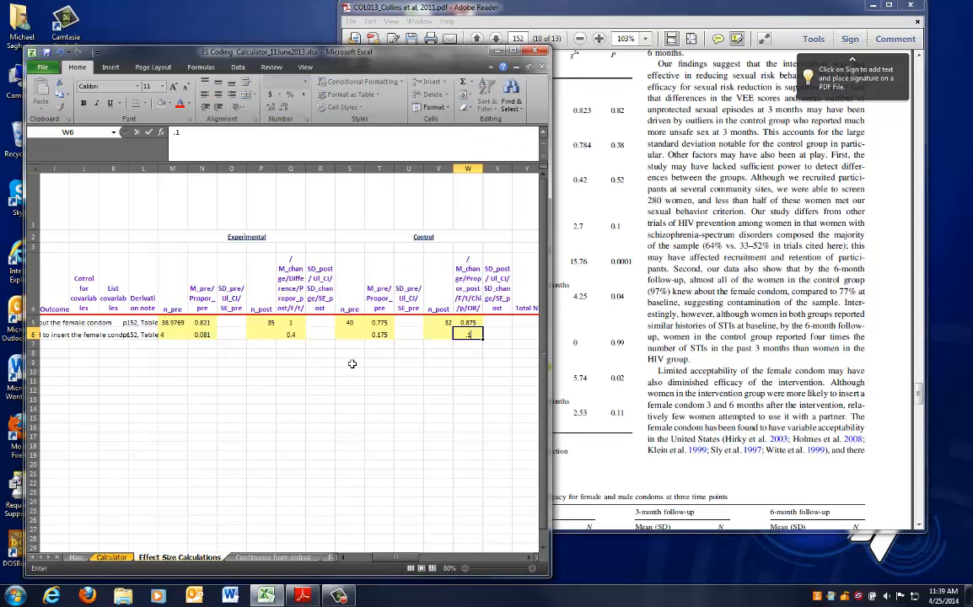
{"action": "type", "text": "18"}
{"action": "key", "text": "Left"}
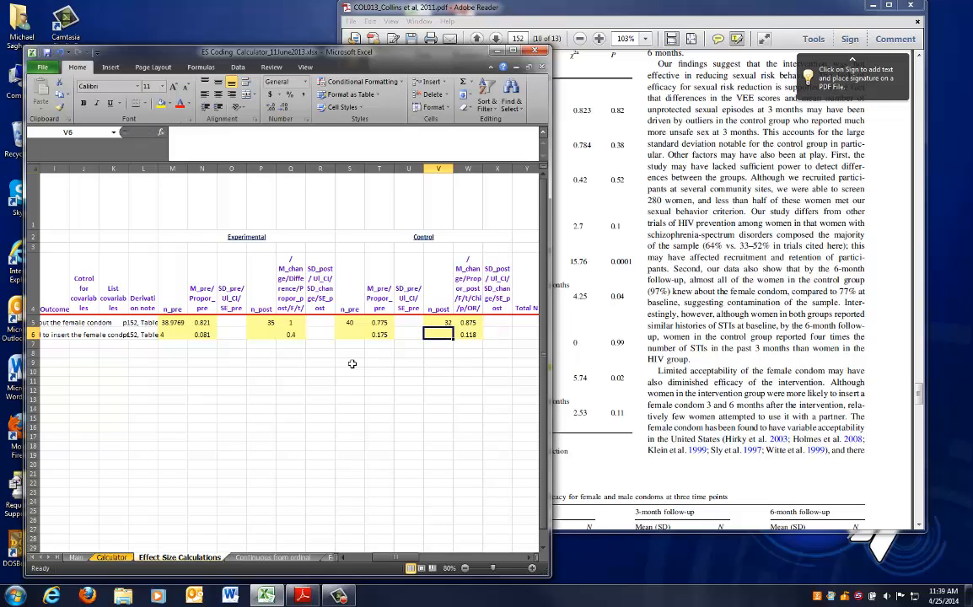
Step: Calculate row 6's experimental n_pre from the HIV group's baseline Yes count in Table 4 with the formula =3/0.081
{"action": "left_click", "coordinate": [727, 356]}
{"action": "scroll", "coordinate": [698, 355], "scroll_direction": "up", "scroll_amount": 2}
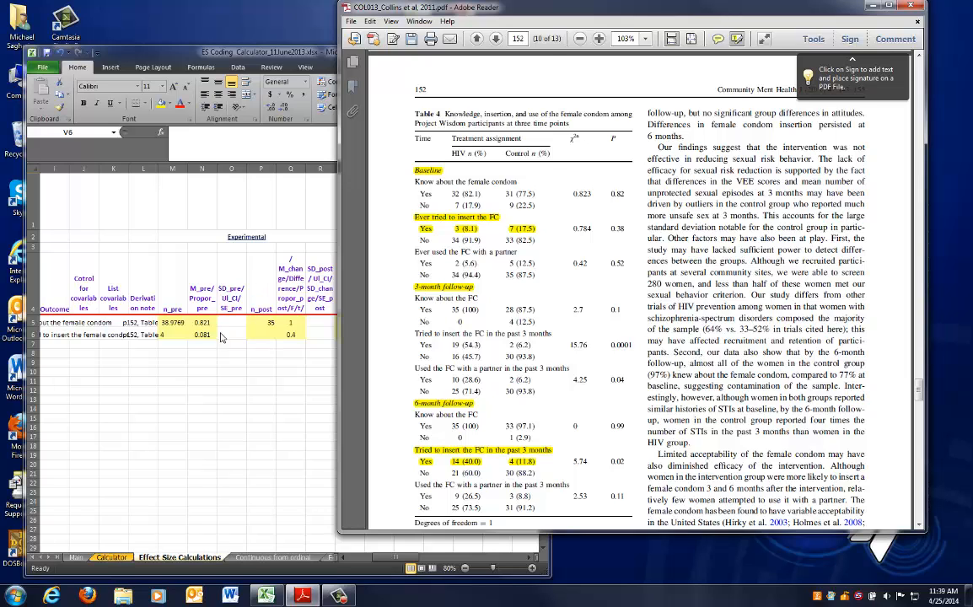
{"action": "left_click", "coordinate": [176, 337]}
{"action": "left_click", "coordinate": [176, 337]}
{"action": "left_click", "coordinate": [673, 288]}
{"action": "left_click", "coordinate": [175, 334]}
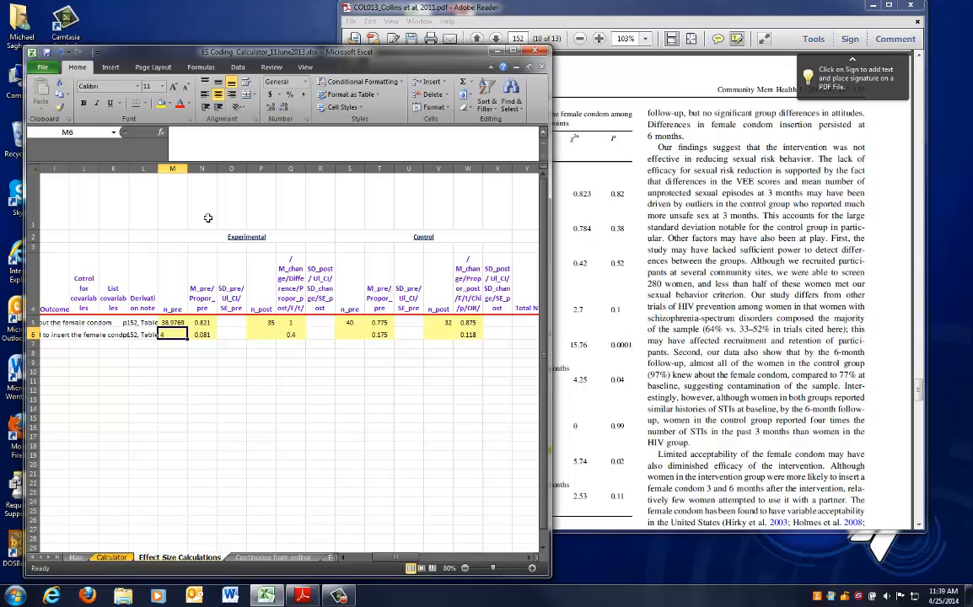
{"action": "type", "text": "=3/"}
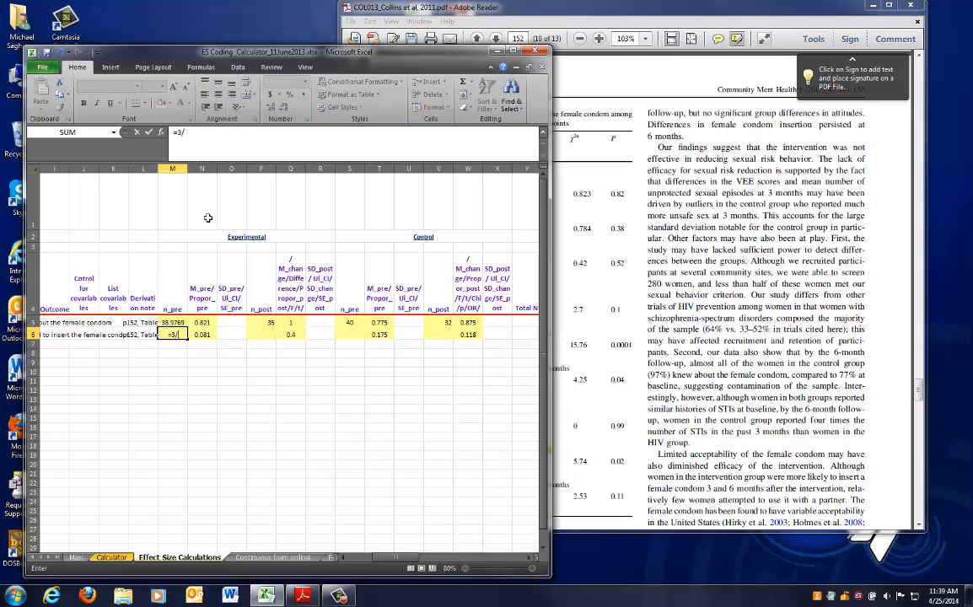
{"action": "type", "text": "0.081"}
{"action": "key", "text": "Return"}
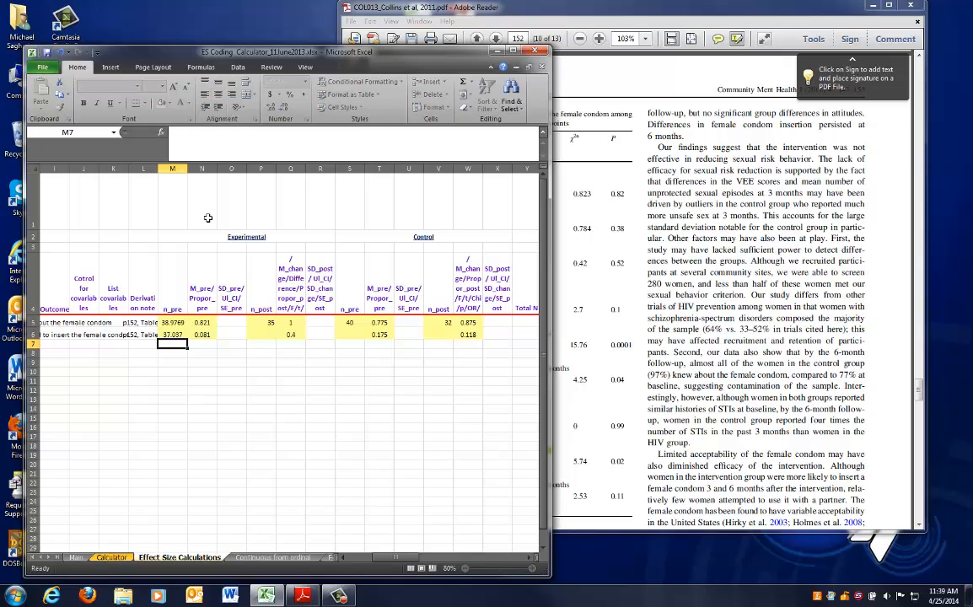
{"action": "key", "text": "Up"}
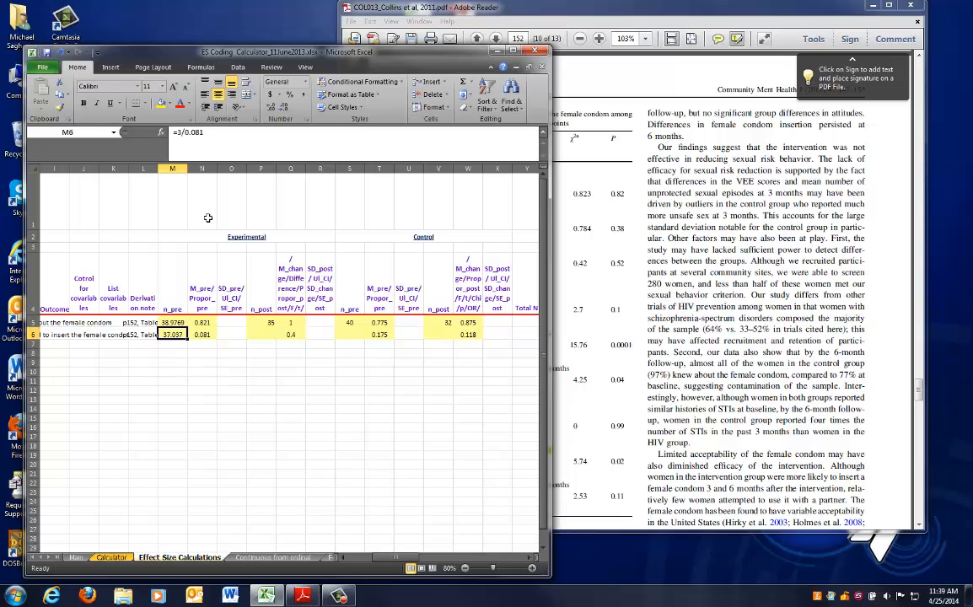
{"action": "key", "text": "Right"}
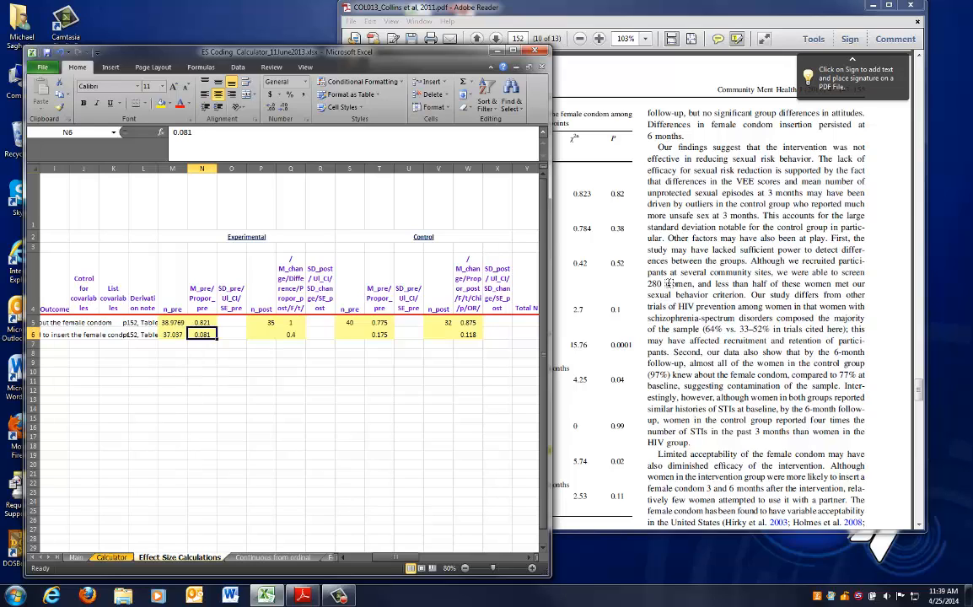
Step: Calculate row 6's control n_pre from the control group's baseline Yes count in Table 4 with the formula =7/.175
{"action": "left_click", "coordinate": [745, 302]}
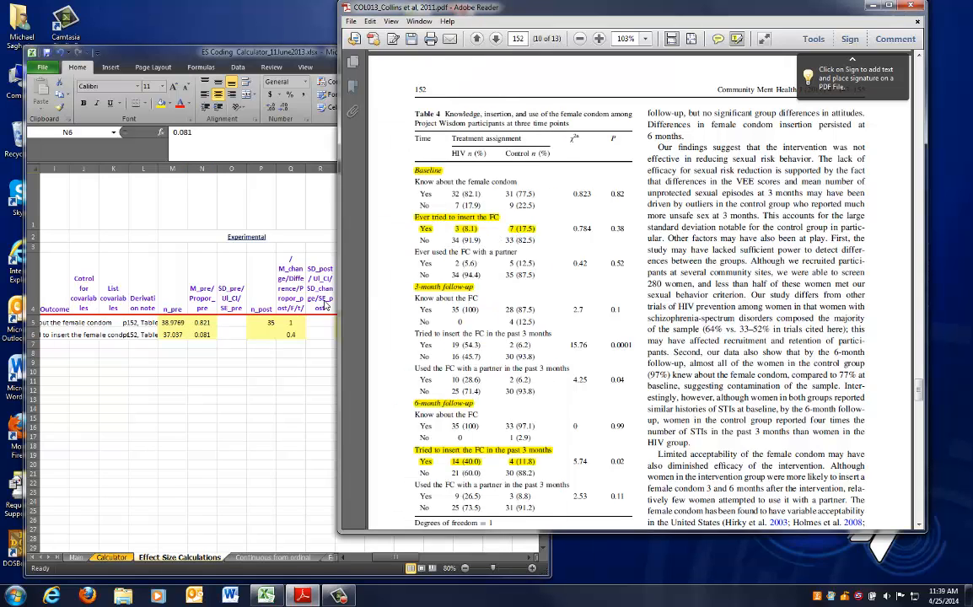
{"action": "left_click", "coordinate": [242, 333]}
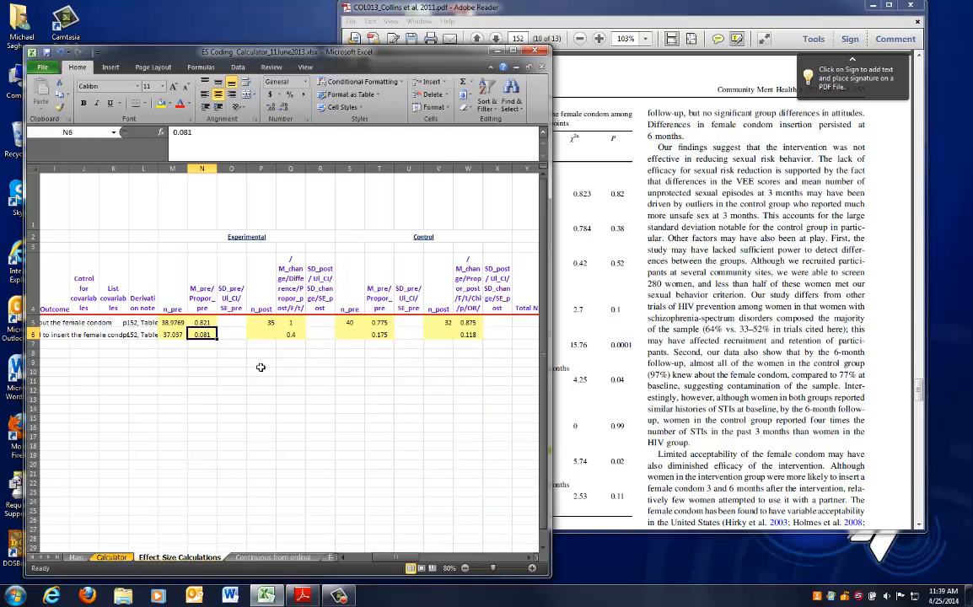
{"action": "left_click", "coordinate": [353, 335]}
{"action": "type", "text": "="}
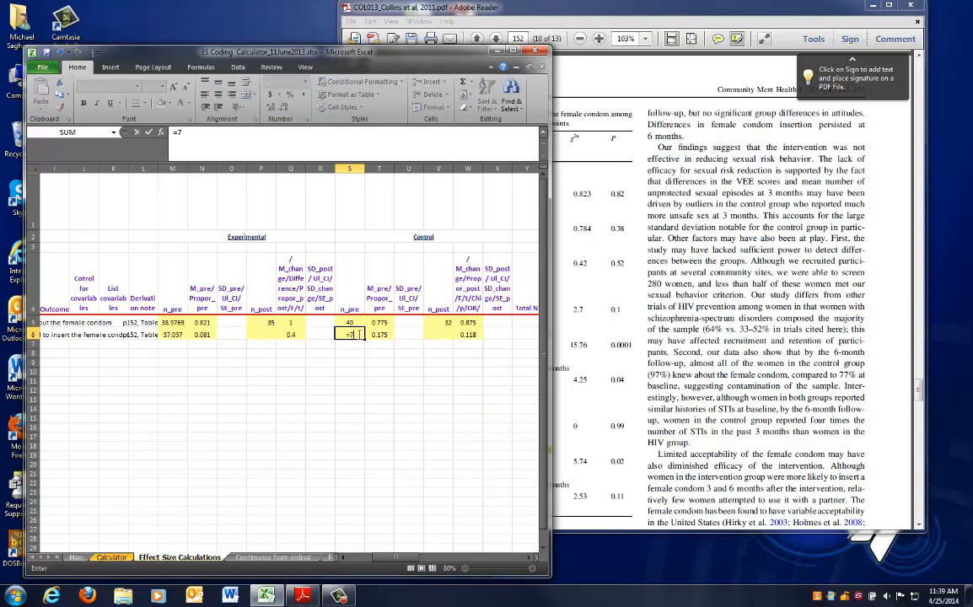
{"action": "type", "text": "7/.175"}
{"action": "key", "text": "Return"}
Step: Calculate row 6's experimental n_post from the HIV group's 6-month insertion Yes count in Table 4 with the formula =14/.4
{"action": "left_click", "coordinate": [614, 285]}
{"action": "scroll", "coordinate": [658, 303], "scroll_direction": "down", "scroll_amount": 2}
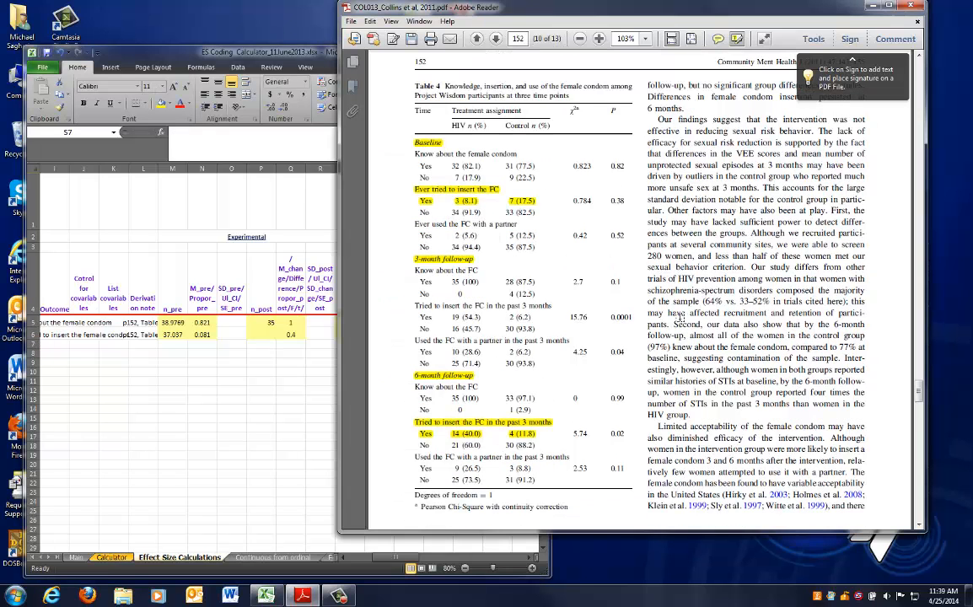
{"action": "scroll", "coordinate": [680, 318], "scroll_direction": "down", "scroll_amount": 2}
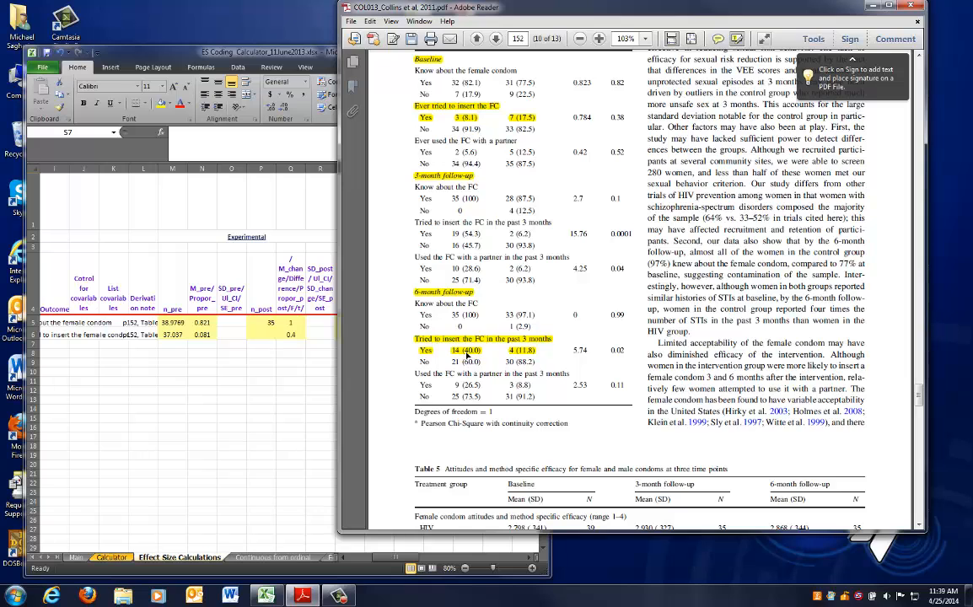
{"action": "scroll", "coordinate": [413, 315], "scroll_direction": "up", "scroll_amount": 1}
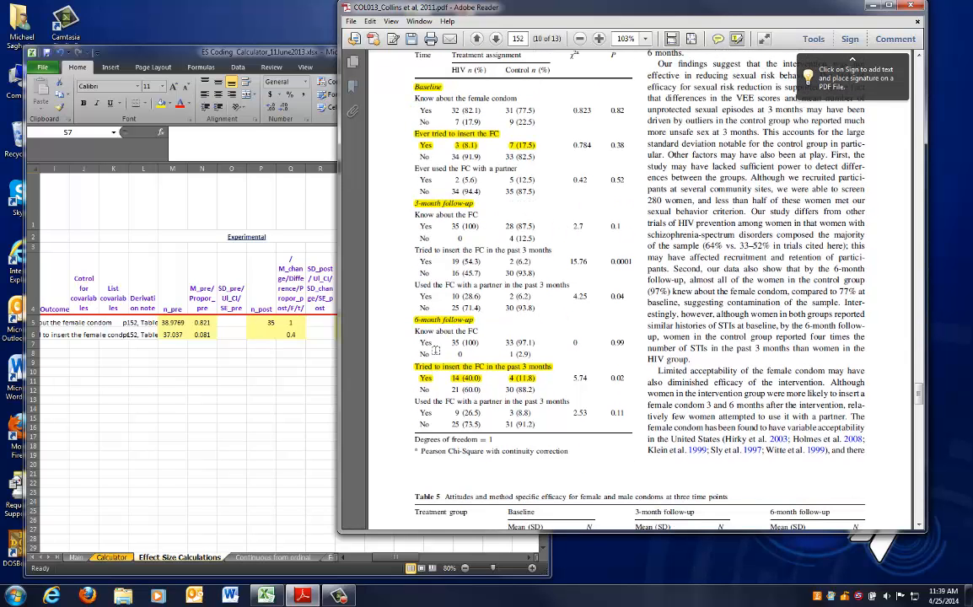
{"action": "left_click", "coordinate": [237, 333]}
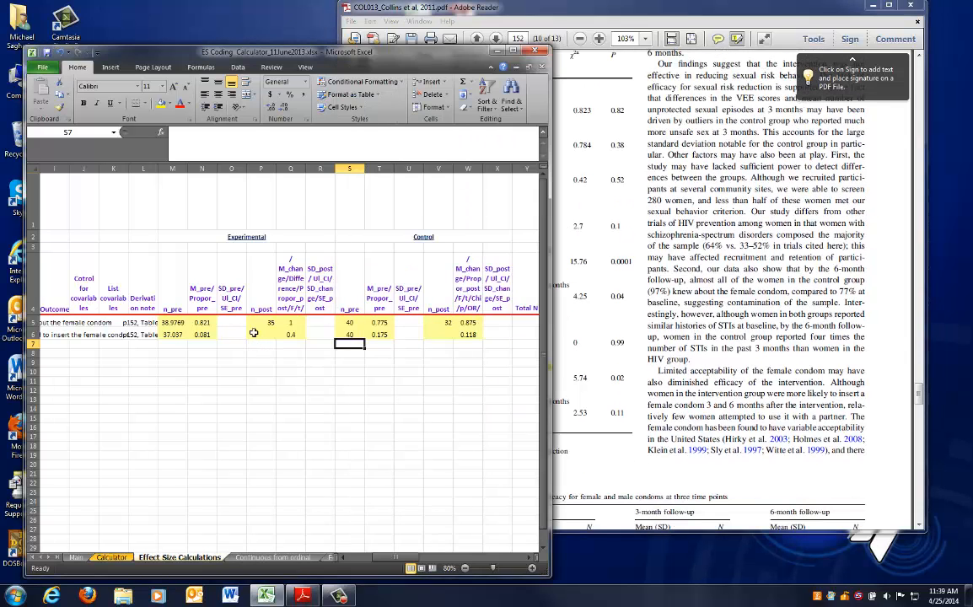
{"action": "left_click", "coordinate": [268, 333]}
{"action": "type", "text": "="}
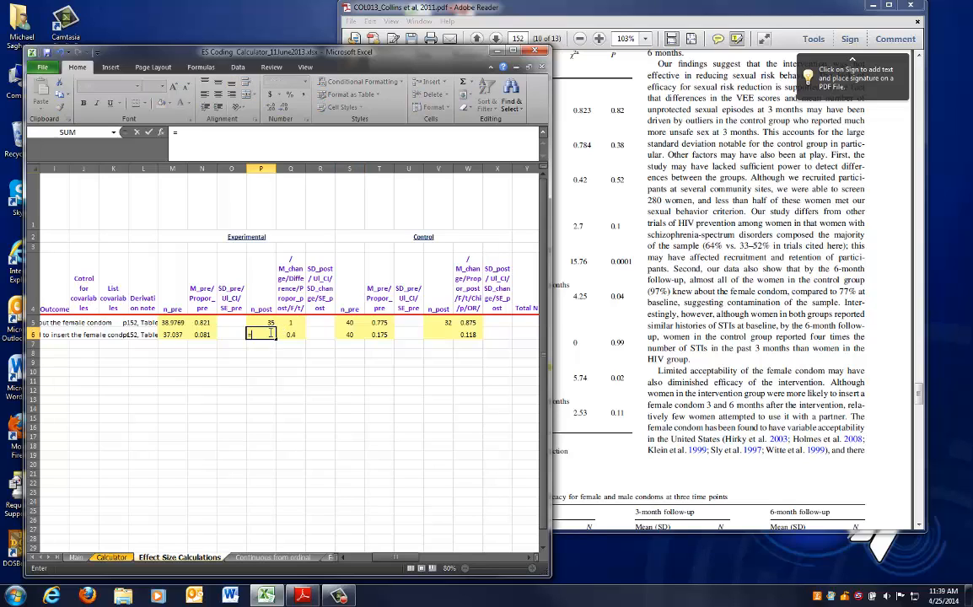
{"action": "type", "text": "14/.4"}
{"action": "key", "text": "Return"}
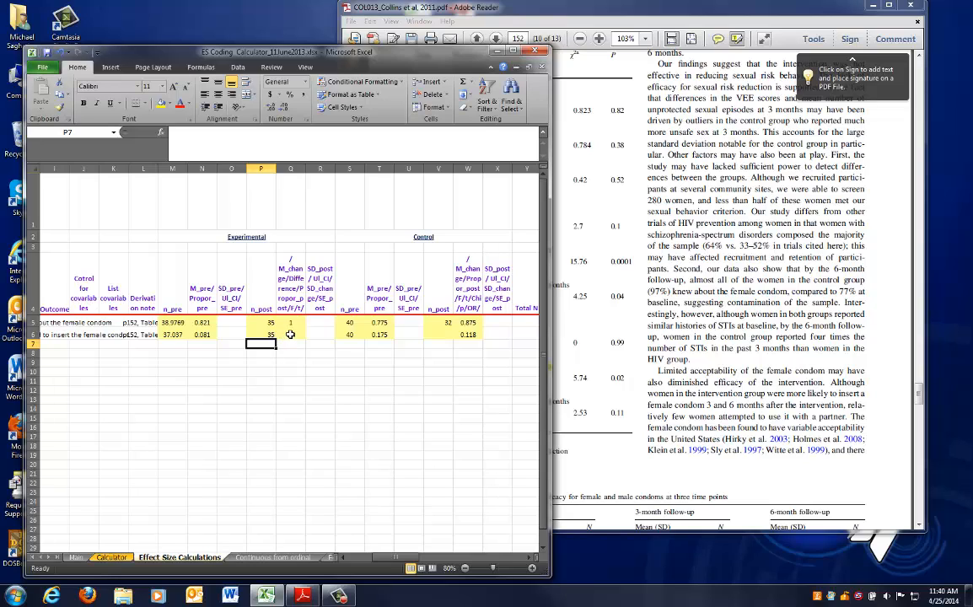
Step: Calculate row 6's control n_post from the control group's 6-month insertion Yes count in Table 4 with the formula =4/0.118
{"action": "left_click", "coordinate": [439, 334]}
{"action": "left_click", "coordinate": [563, 315]}
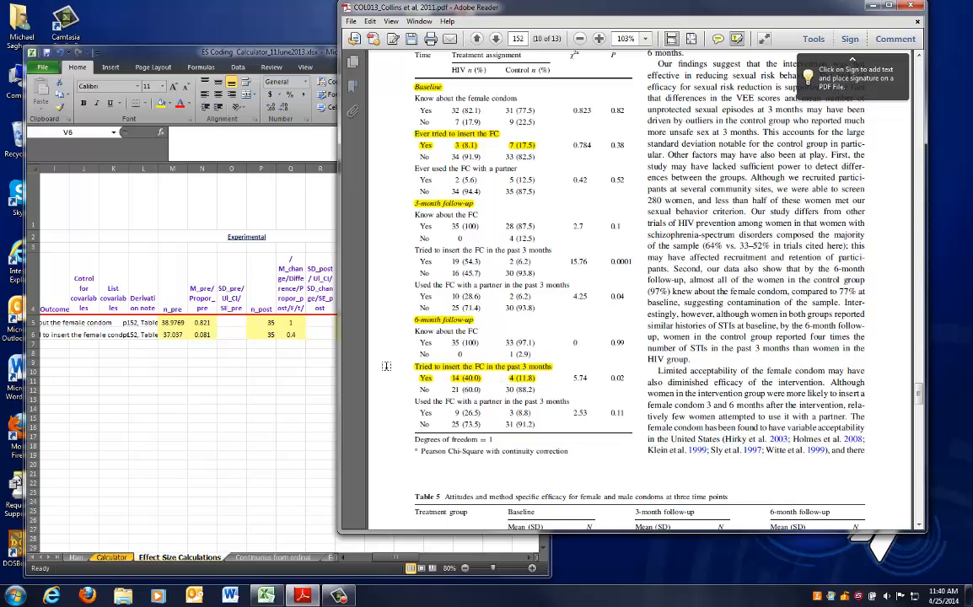
{"action": "left_click", "coordinate": [279, 389]}
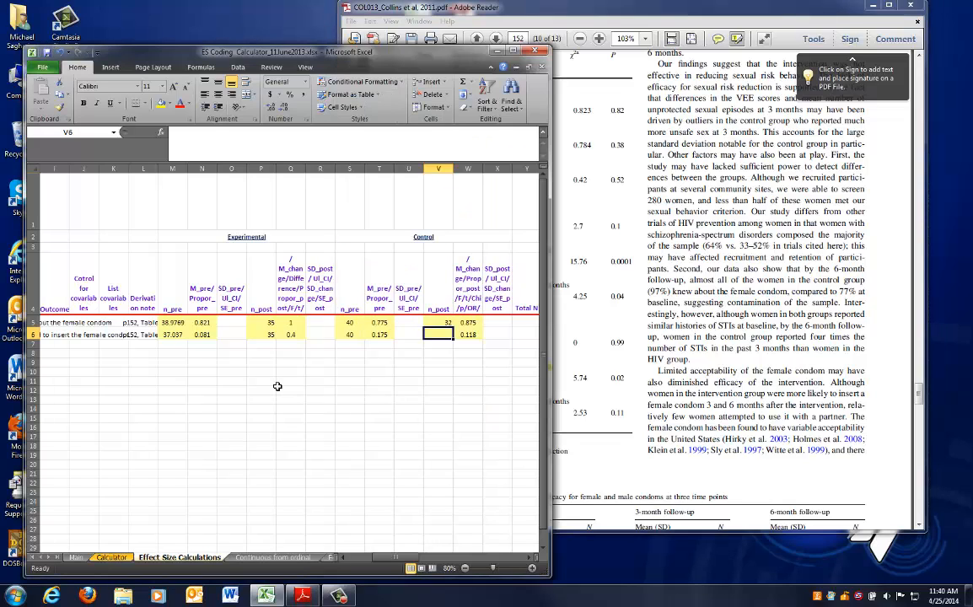
{"action": "type", "text": "=4/"}
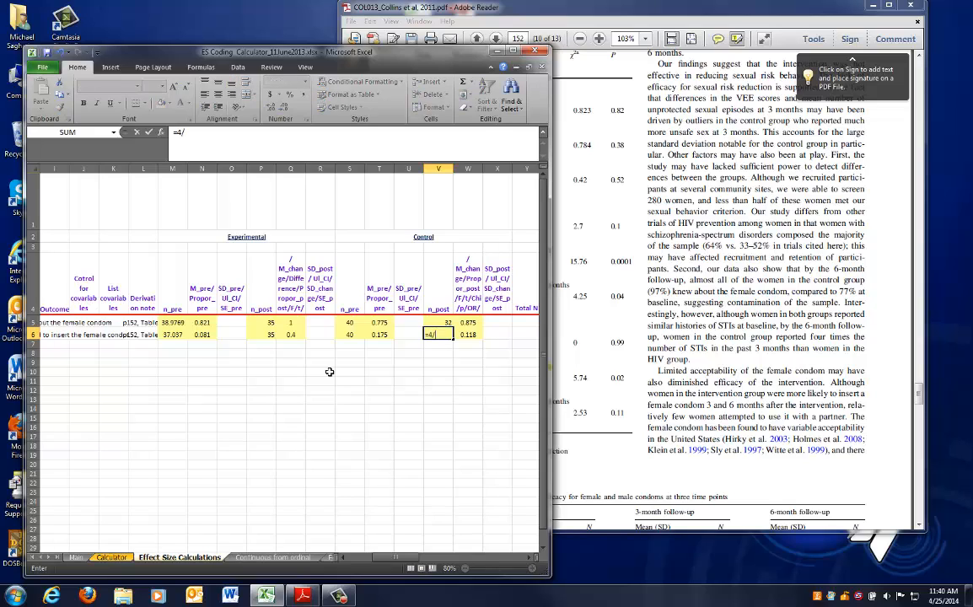
{"action": "type", "text": "0.118"}
{"action": "key", "text": "Return"}
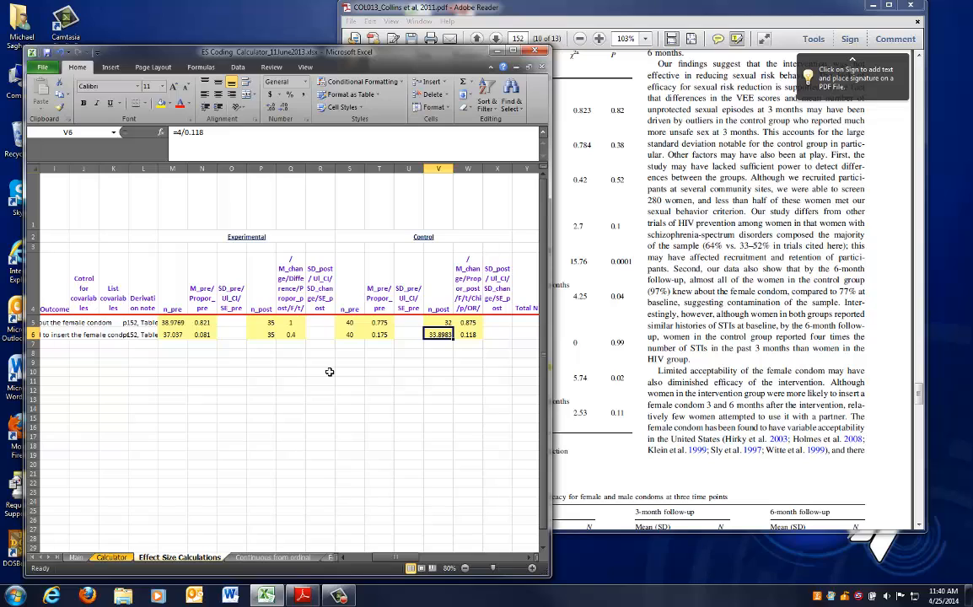
Step: Review the sample-size formulas and proportions coded for the experimental and control groups in rows 5 and 6
{"action": "key", "text": "Right"}
{"action": "key", "text": "Right"}
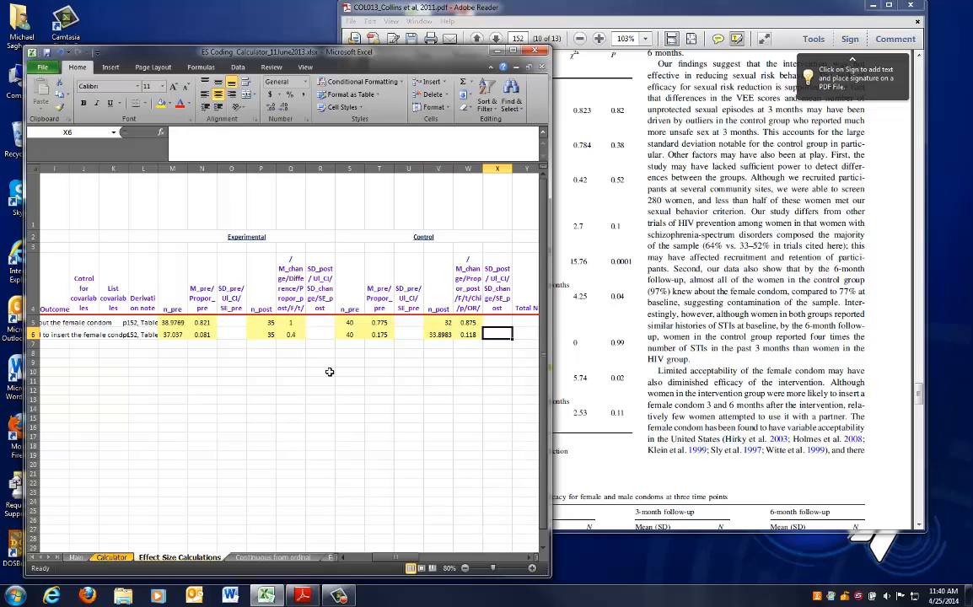
{"action": "key", "text": "Left"}
{"action": "key", "text": "Left"}
{"action": "key", "text": "Left"}
{"action": "key", "text": "Left"}
{"action": "key", "text": "Left"}
{"action": "key", "text": "Left"}
{"action": "key", "text": "Left"}
{"action": "key", "text": "Left"}
{"action": "key", "text": "Left"}
{"action": "key", "text": "Left"}
{"action": "key", "text": "Left"}
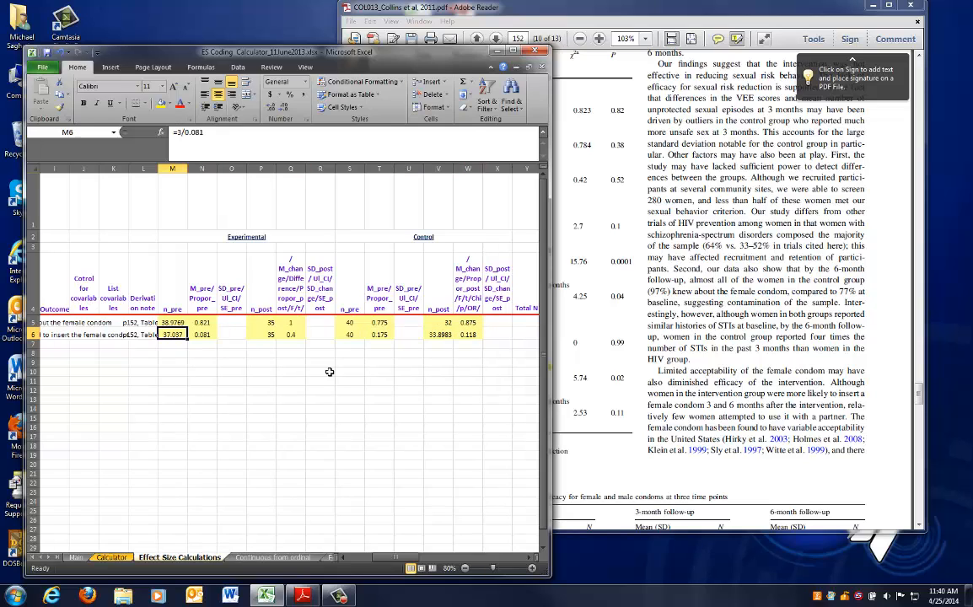
{"action": "key", "text": "Right"}
{"action": "key", "text": "Right"}
{"action": "key", "text": "Right"}
{"action": "key", "text": "Right"}
{"action": "key", "text": "Right"}
{"action": "key", "text": "Right"}
{"action": "key", "text": "Right"}
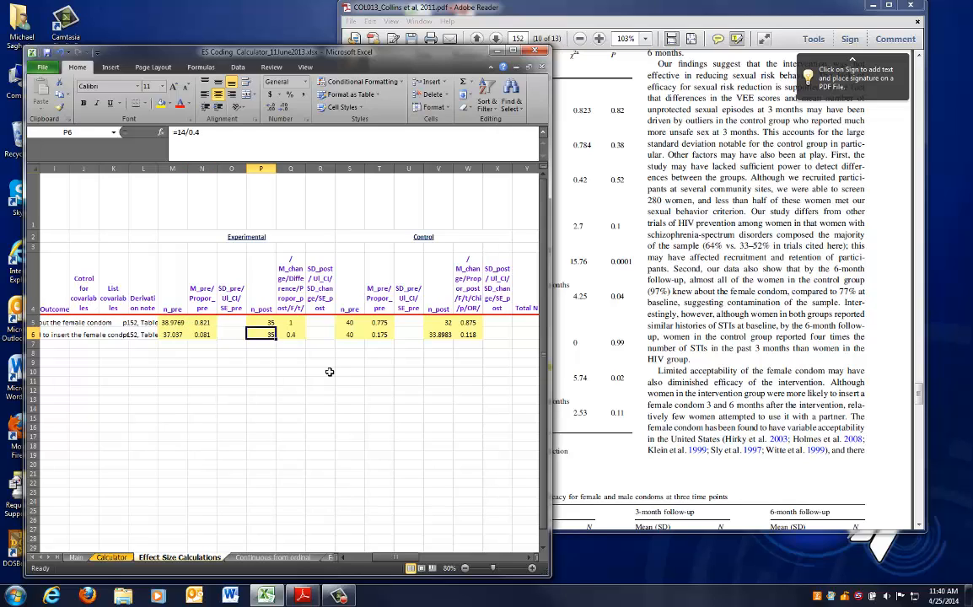
{"action": "key", "text": "Up"}
{"action": "key", "text": "Right"}
{"action": "key", "text": "Right"}
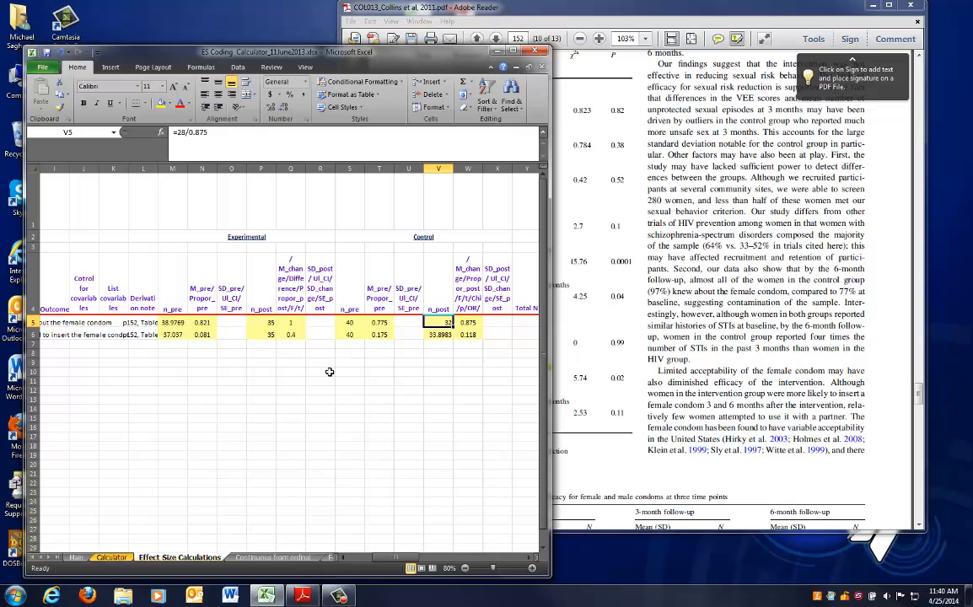
Step: Examine the experimental effect size, variance, weight and confidence limits calculated for rows 5 and 6
{"action": "key", "text": "Right"}
{"action": "key", "text": "Right"}
{"action": "key", "text": "Right"}
{"action": "key", "text": "Right"}
{"action": "key", "text": "Right"}
{"action": "key", "text": "Right"}
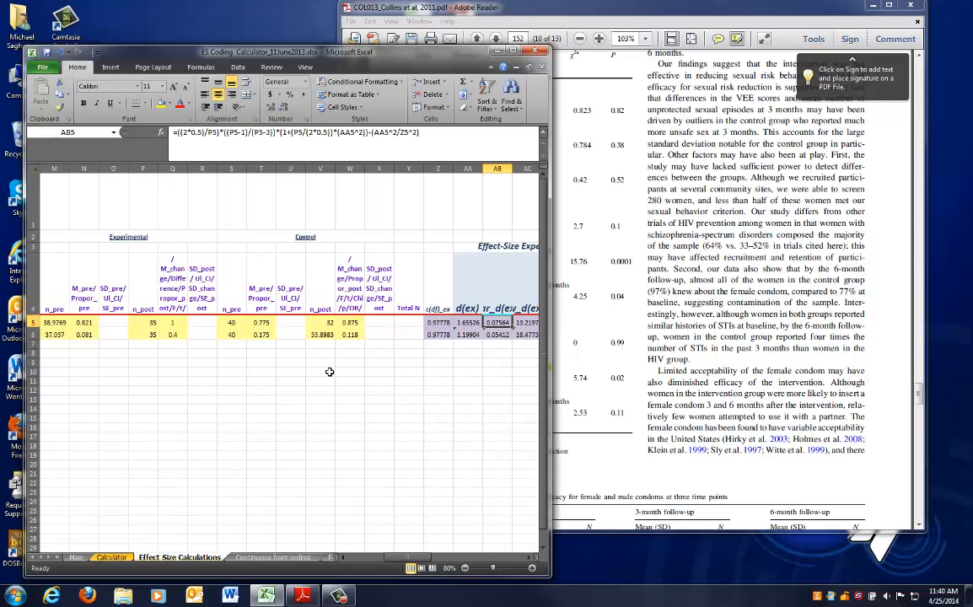
{"action": "key", "text": "Right"}
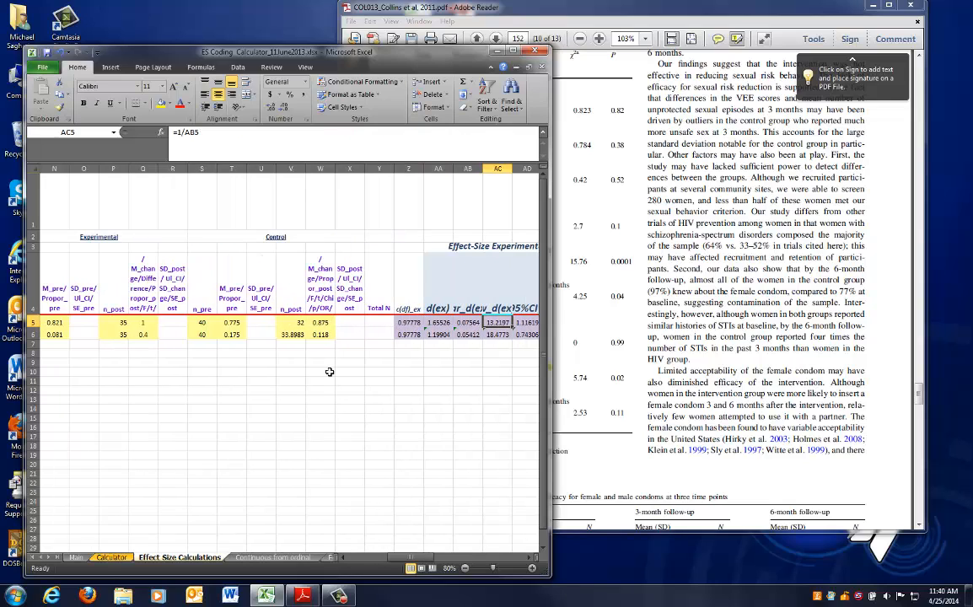
{"action": "key", "text": "Left"}
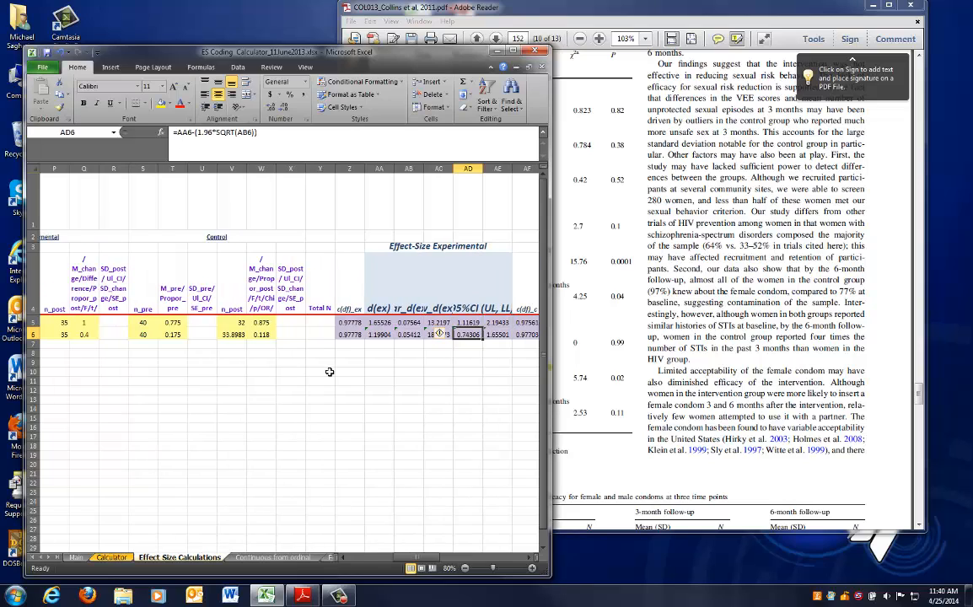
{"action": "key", "text": "Down"}
{"action": "key", "text": "Left"}
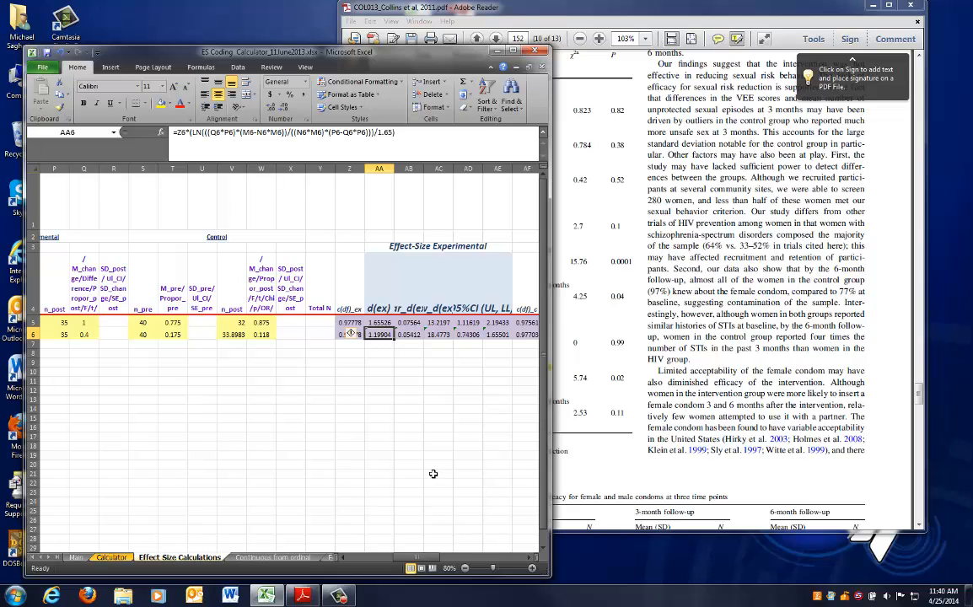
Step: Compare row 6's experimental effect size d(ex) with its control effect size d(c)
{"action": "left_click_drag", "start_coordinate": [425, 558], "coordinate": [408, 558]}
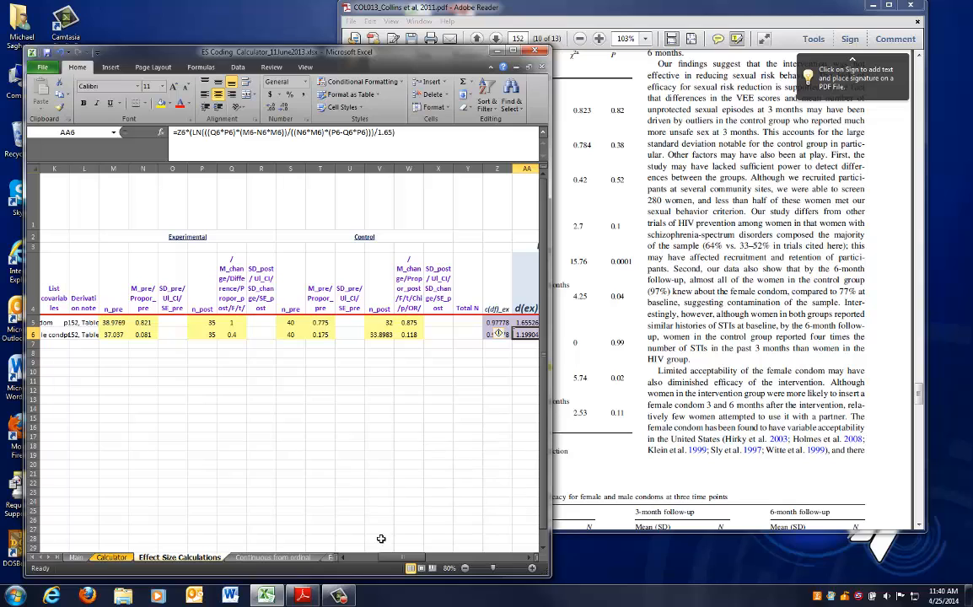
{"action": "left_click_drag", "start_coordinate": [402, 558], "coordinate": [411, 559]}
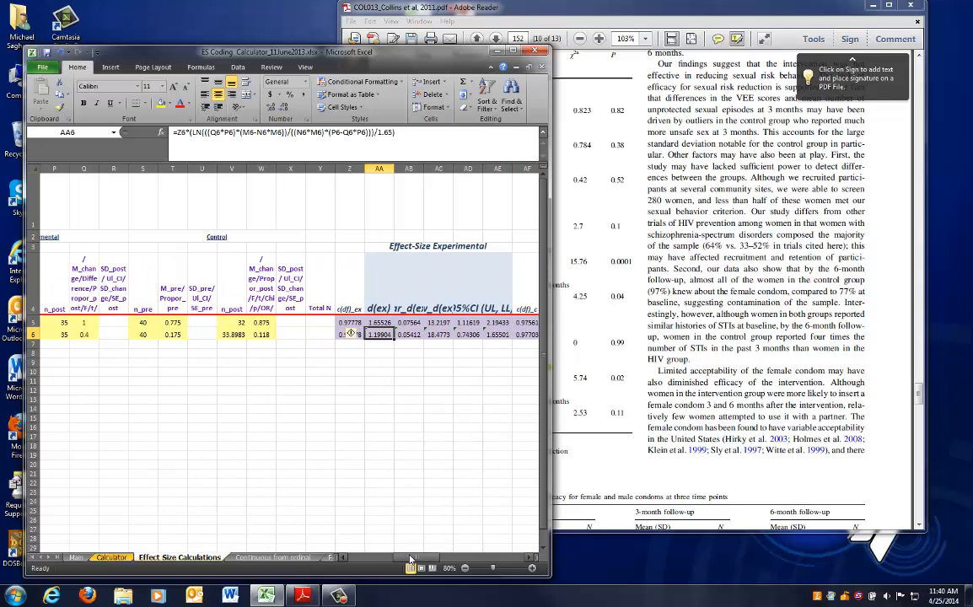
{"action": "left_click_drag", "start_coordinate": [412, 559], "coordinate": [417, 559]}
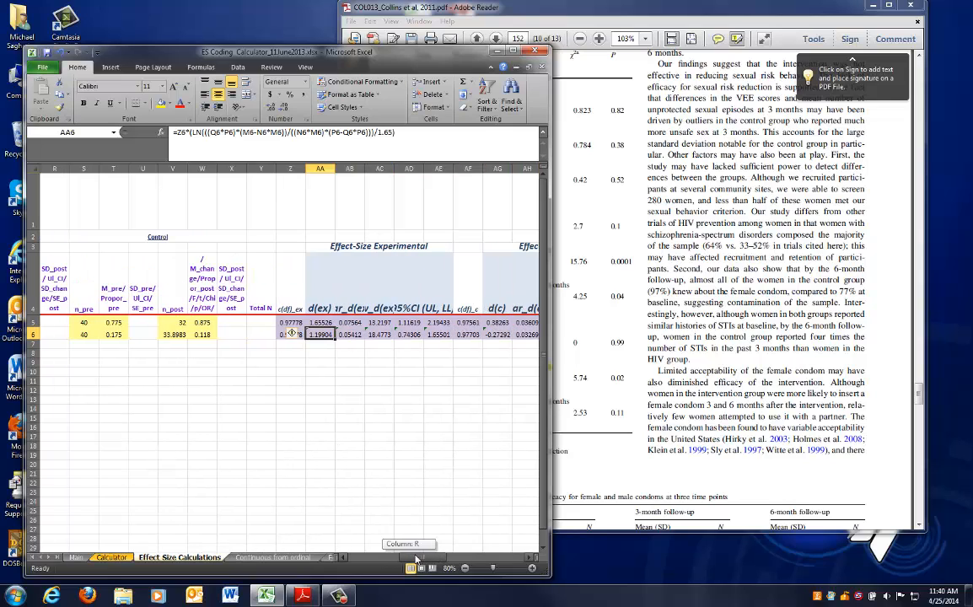
{"action": "left_click", "coordinate": [498, 334]}
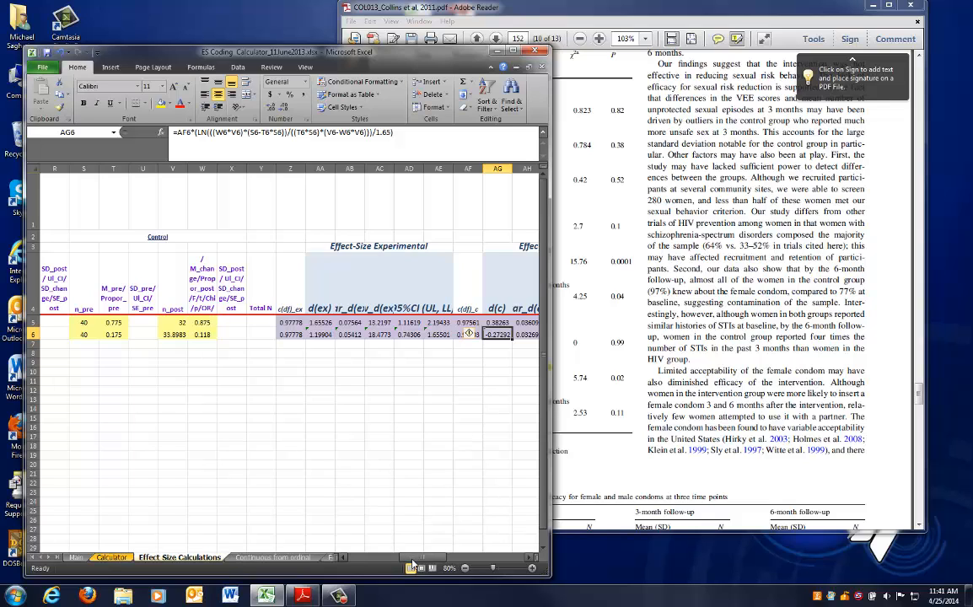
Step: Check row 6's measure description and its experimental versus control effect size
{"action": "left_click_drag", "start_coordinate": [413, 563], "coordinate": [388, 563]}
{"action": "left_click", "coordinate": [132, 335]}
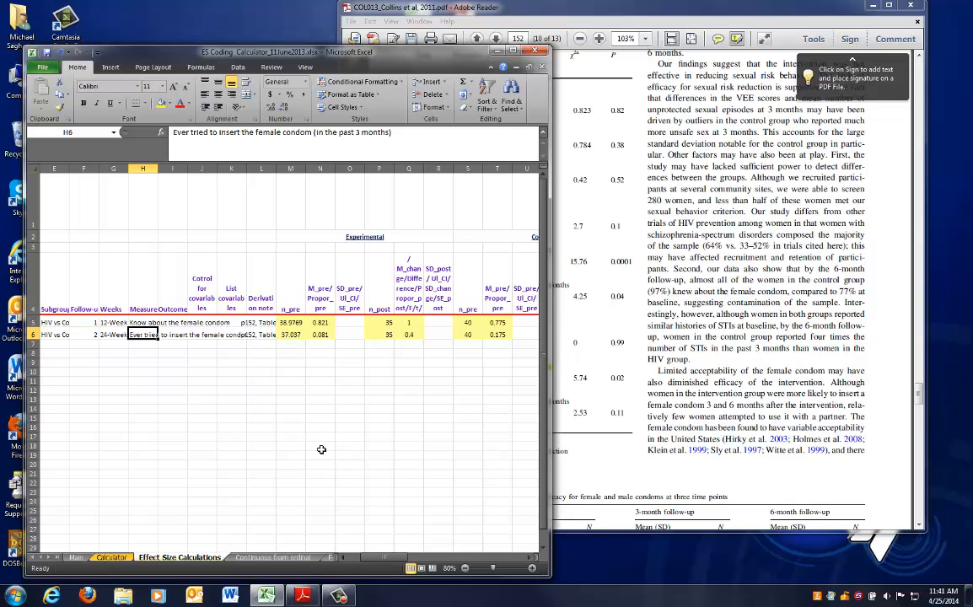
{"action": "left_click_drag", "start_coordinate": [390, 560], "coordinate": [447, 558]}
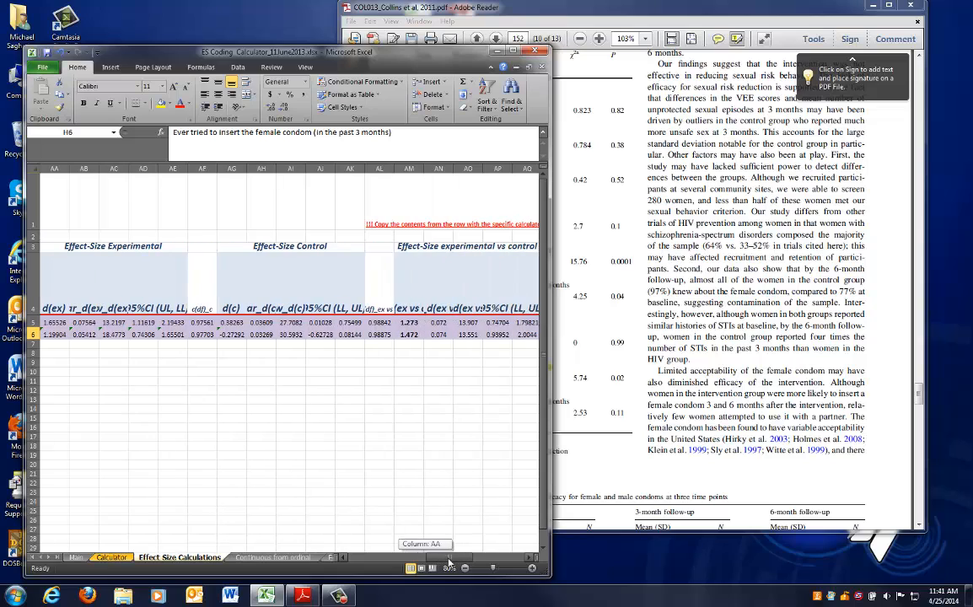
{"action": "left_click", "coordinate": [405, 334]}
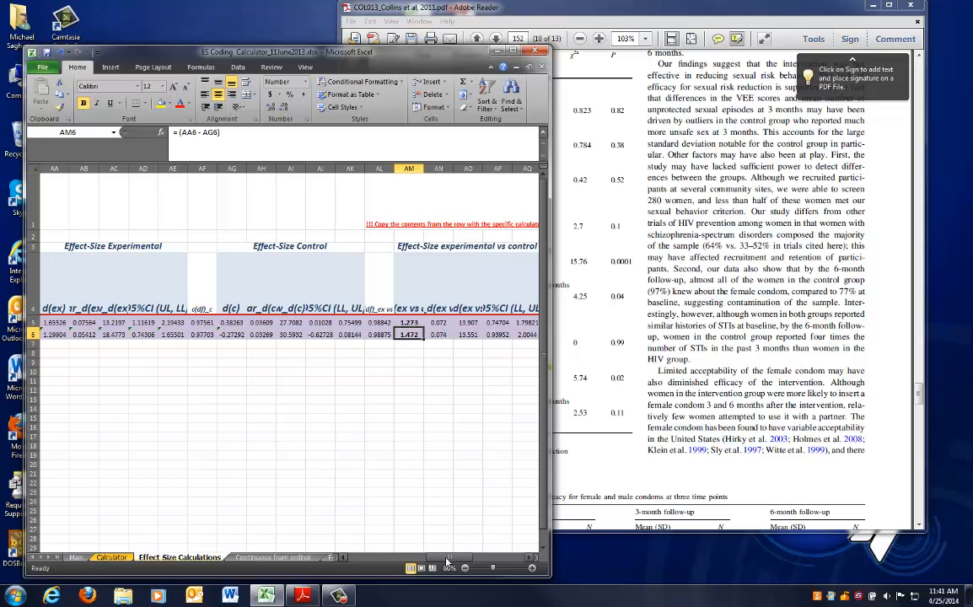
Step: Maximize the workbook window and select the whole of row 6 in Effect Size Calculations
{"action": "double_click", "coordinate": [336, 51]}
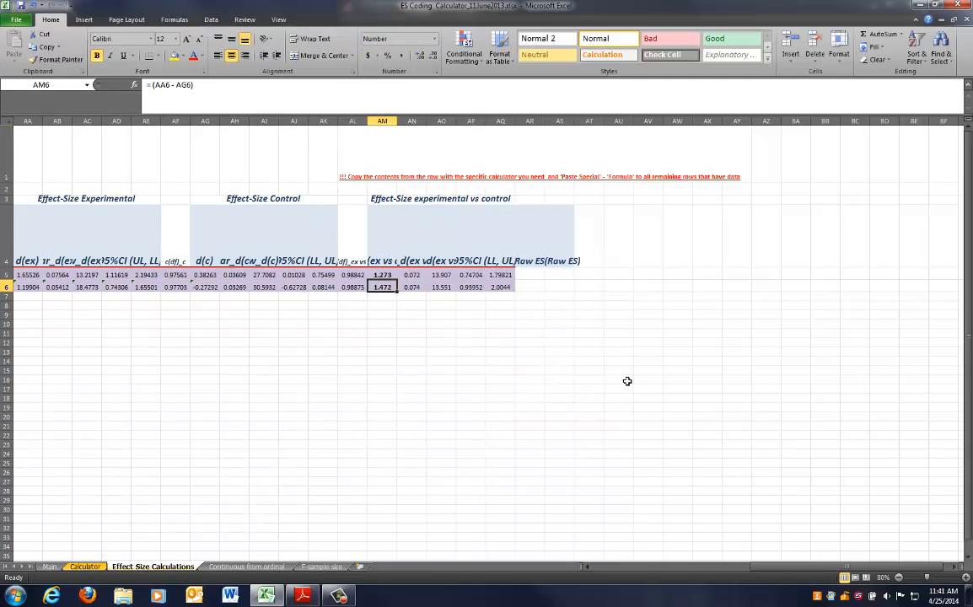
{"action": "left_click_drag", "start_coordinate": [812, 567], "coordinate": [585, 563]}
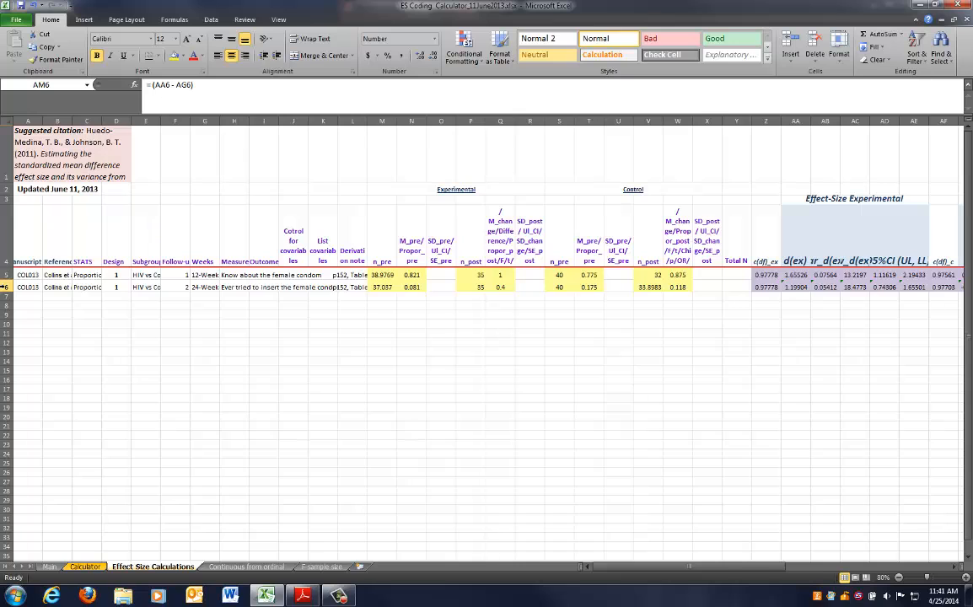
{"action": "left_click", "coordinate": [5, 288]}
Step: Look through the Calculator sheet's design 1 template rows, from Means & SDs down to Proportions
{"action": "left_click", "coordinate": [91, 567]}
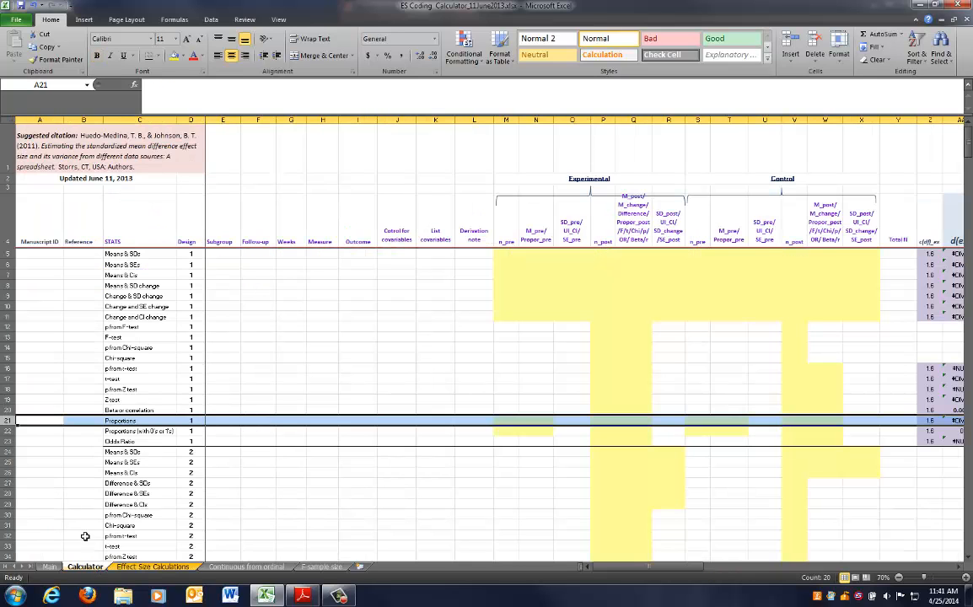
{"action": "left_click", "coordinate": [6, 253]}
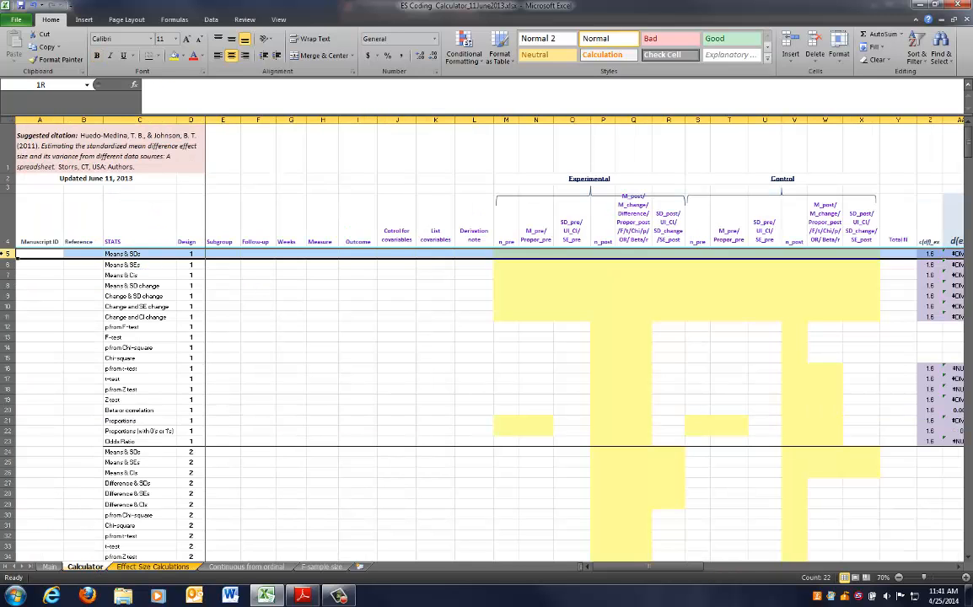
{"action": "left_click", "coordinate": [6, 331]}
{"action": "left_click", "coordinate": [7, 369]}
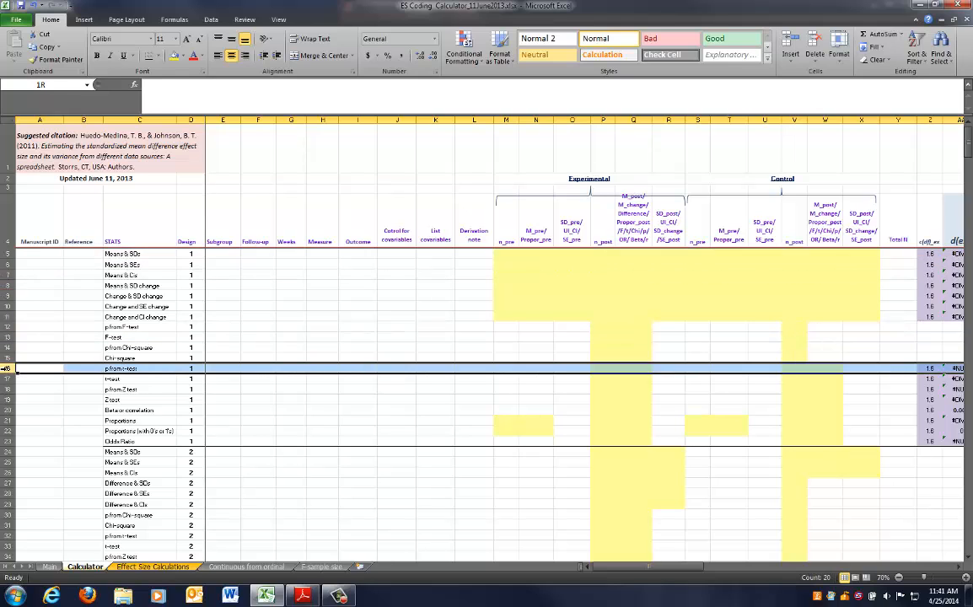
{"action": "left_click", "coordinate": [7, 400]}
{"action": "left_click", "coordinate": [7, 420]}
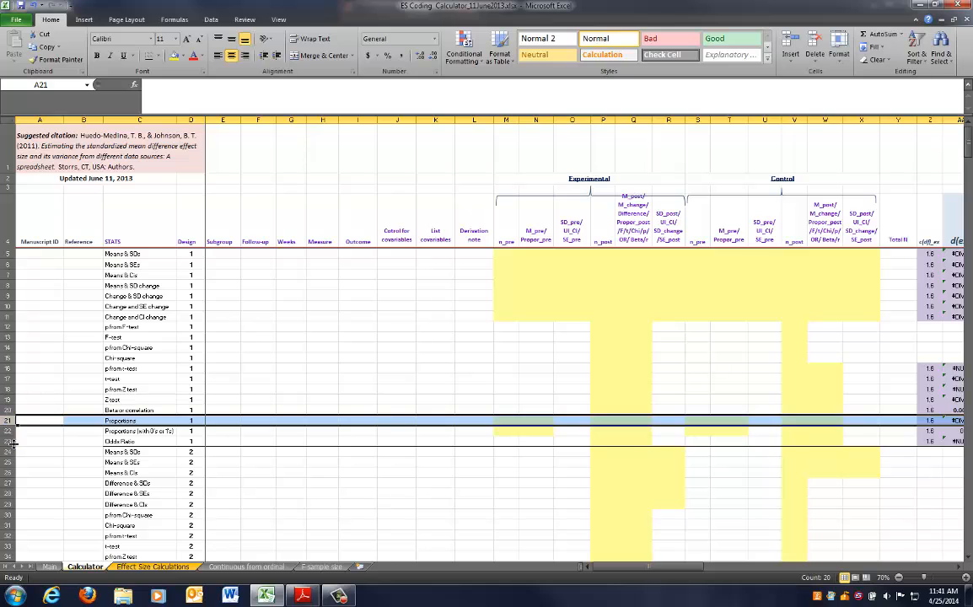
Step: Compare the coded COL013 rows in Effect Size Calculations with the statistic templates on the Calculator sheet
{"action": "left_click", "coordinate": [167, 567]}
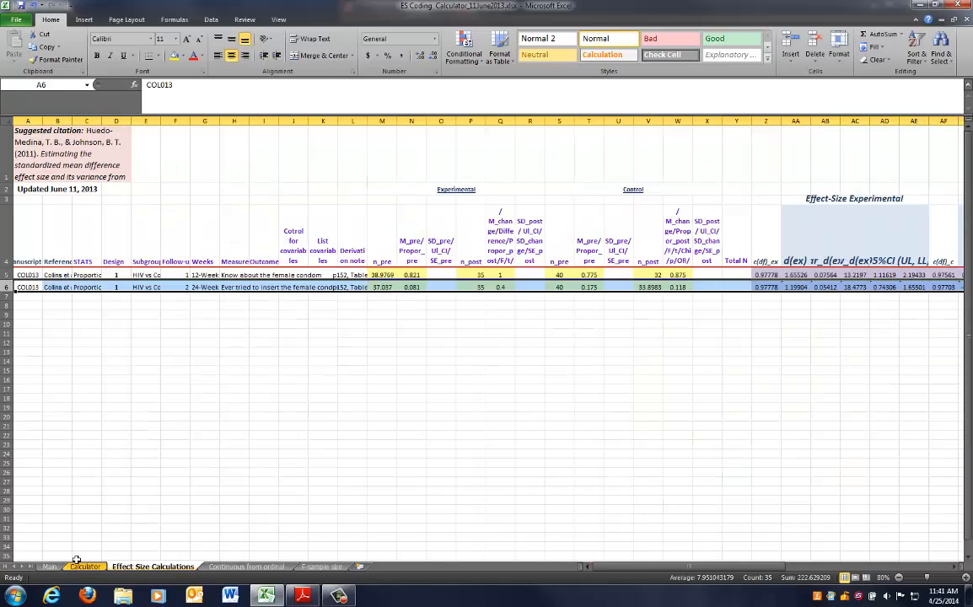
{"action": "left_click", "coordinate": [84, 566]}
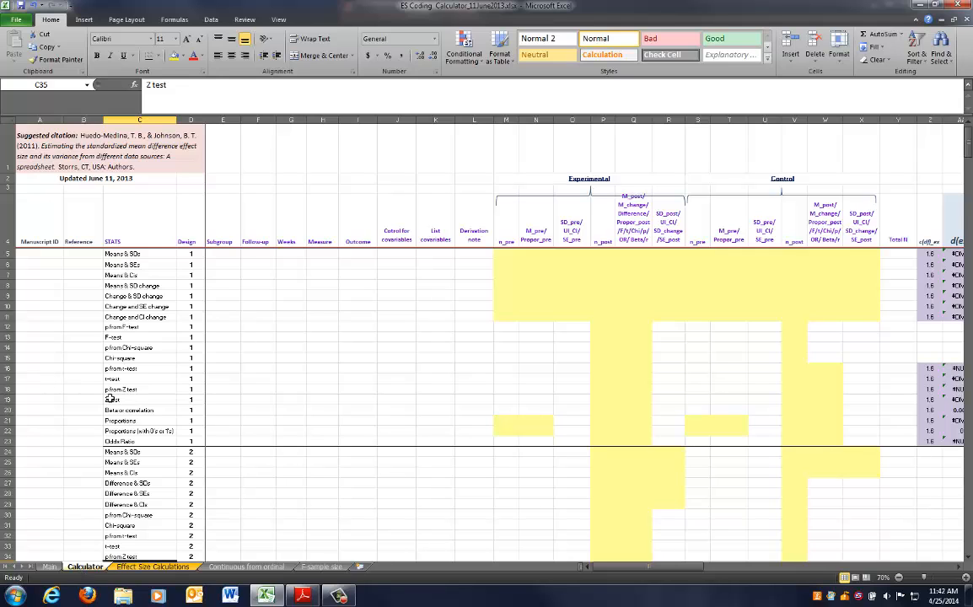
{"action": "left_click", "coordinate": [153, 566]}
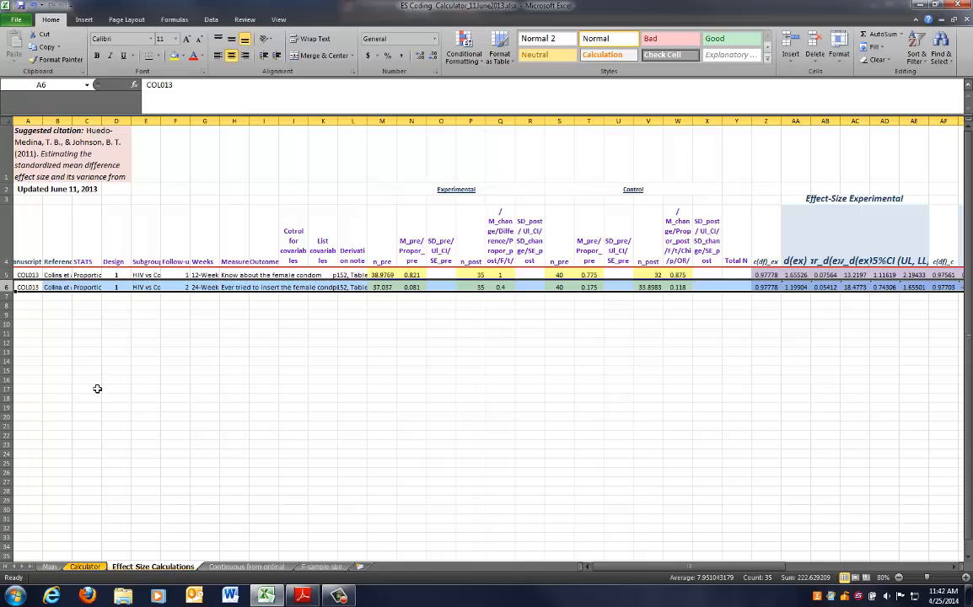
Step: Select the entire design 1 Means & SDs template row on the Calculator sheet
{"action": "left_click", "coordinate": [85, 566]}
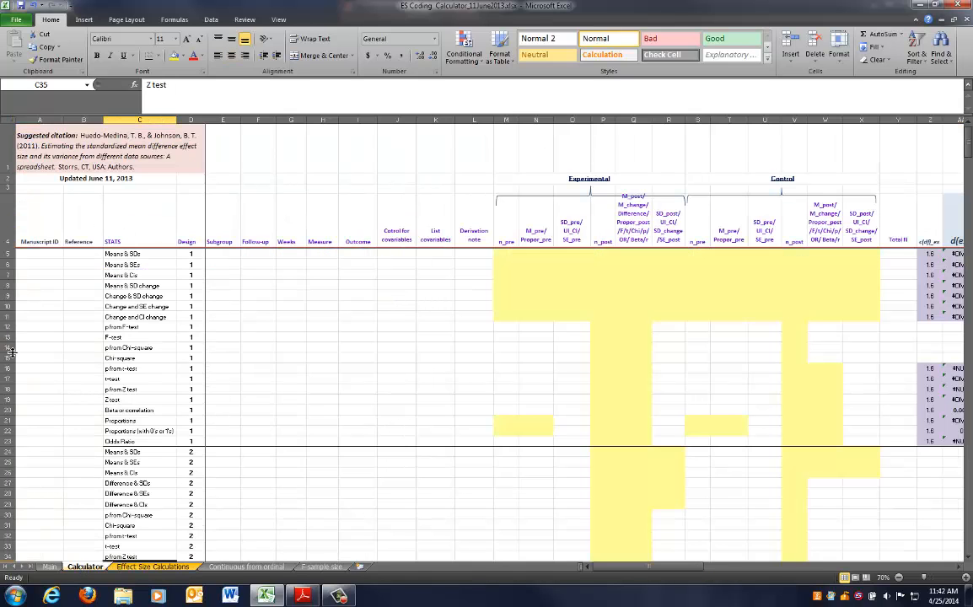
{"action": "left_click", "coordinate": [358, 327]}
{"action": "scroll", "coordinate": [358, 336], "scroll_direction": "down", "scroll_amount": 3}
{"action": "scroll", "coordinate": [345, 354], "scroll_direction": "up", "scroll_amount": 3}
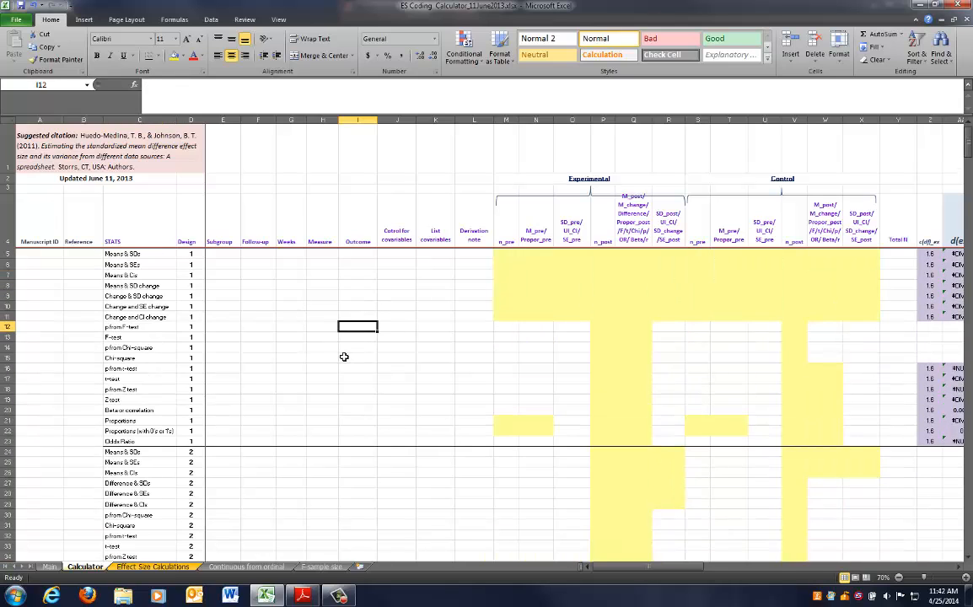
{"action": "left_click", "coordinate": [8, 253]}
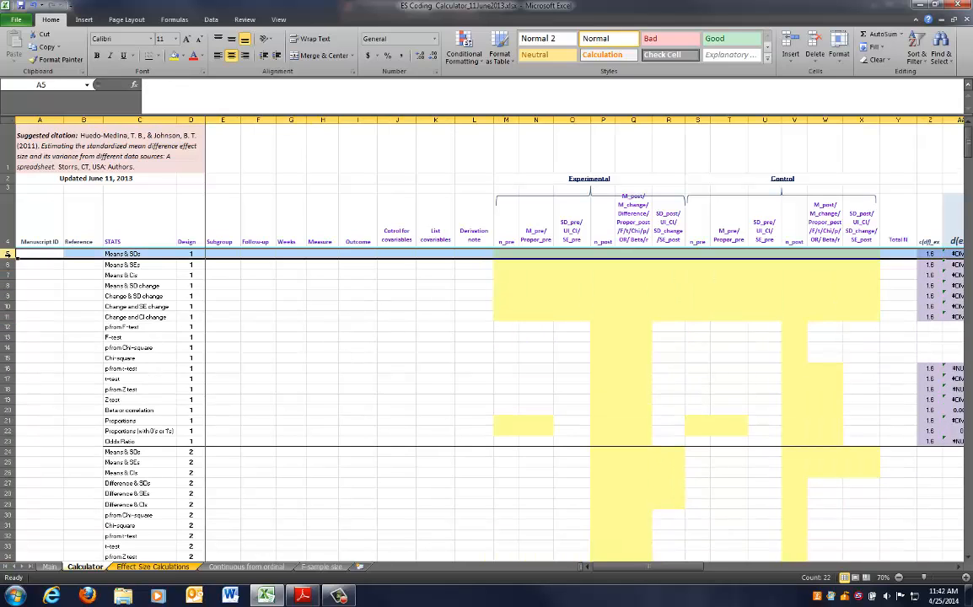